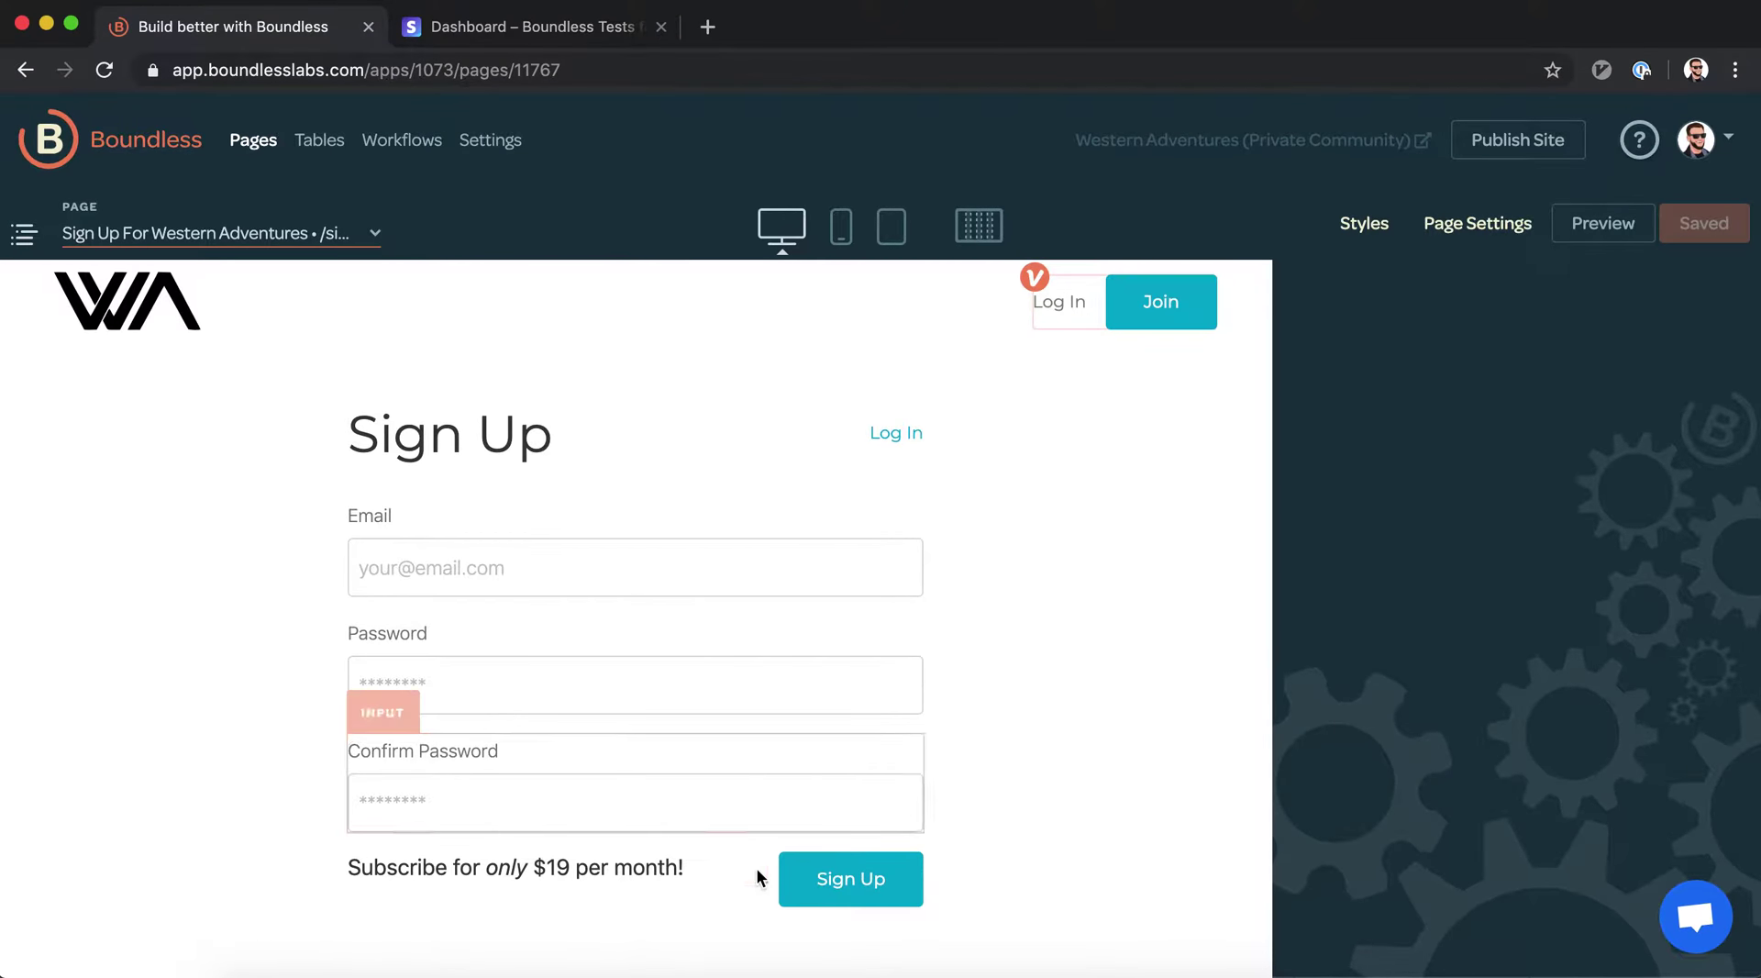
# Inspect the Sign Up submit actions: $19/month subscription, create and log in the user, go to /private
pyautogui.click(858, 882)
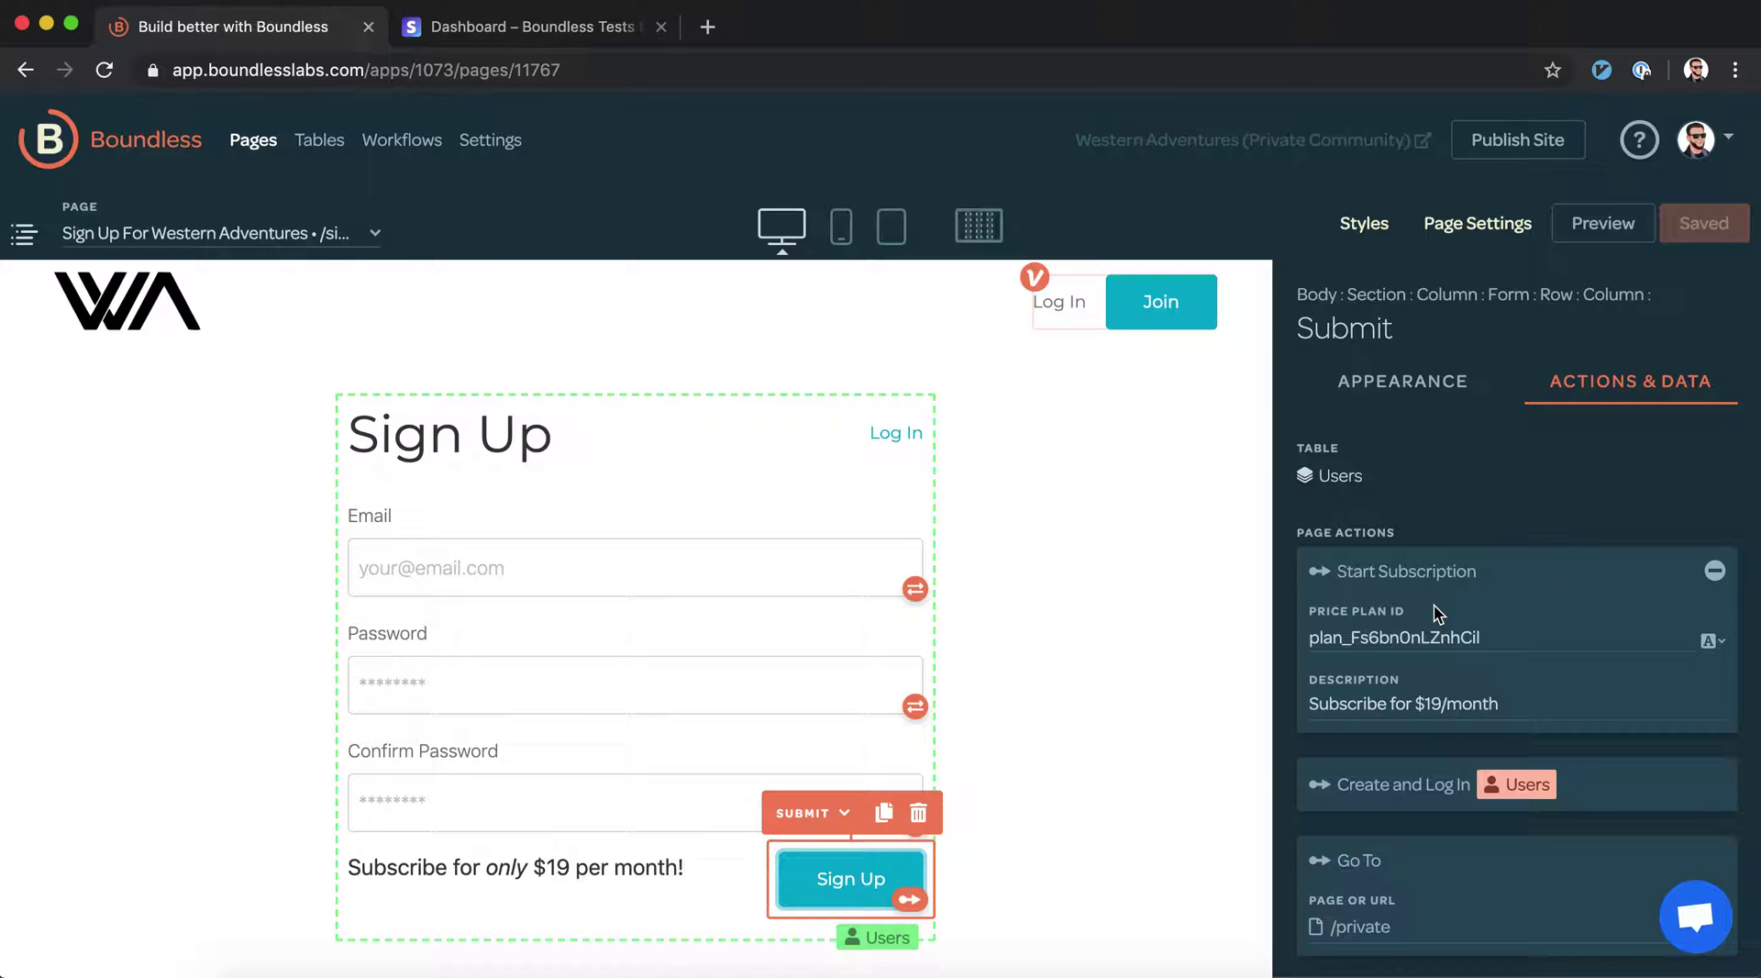
# Open the WA Basic product in Stripe, showing its single Monthly $19.00/month pricing plan
pyautogui.click(550, 27)
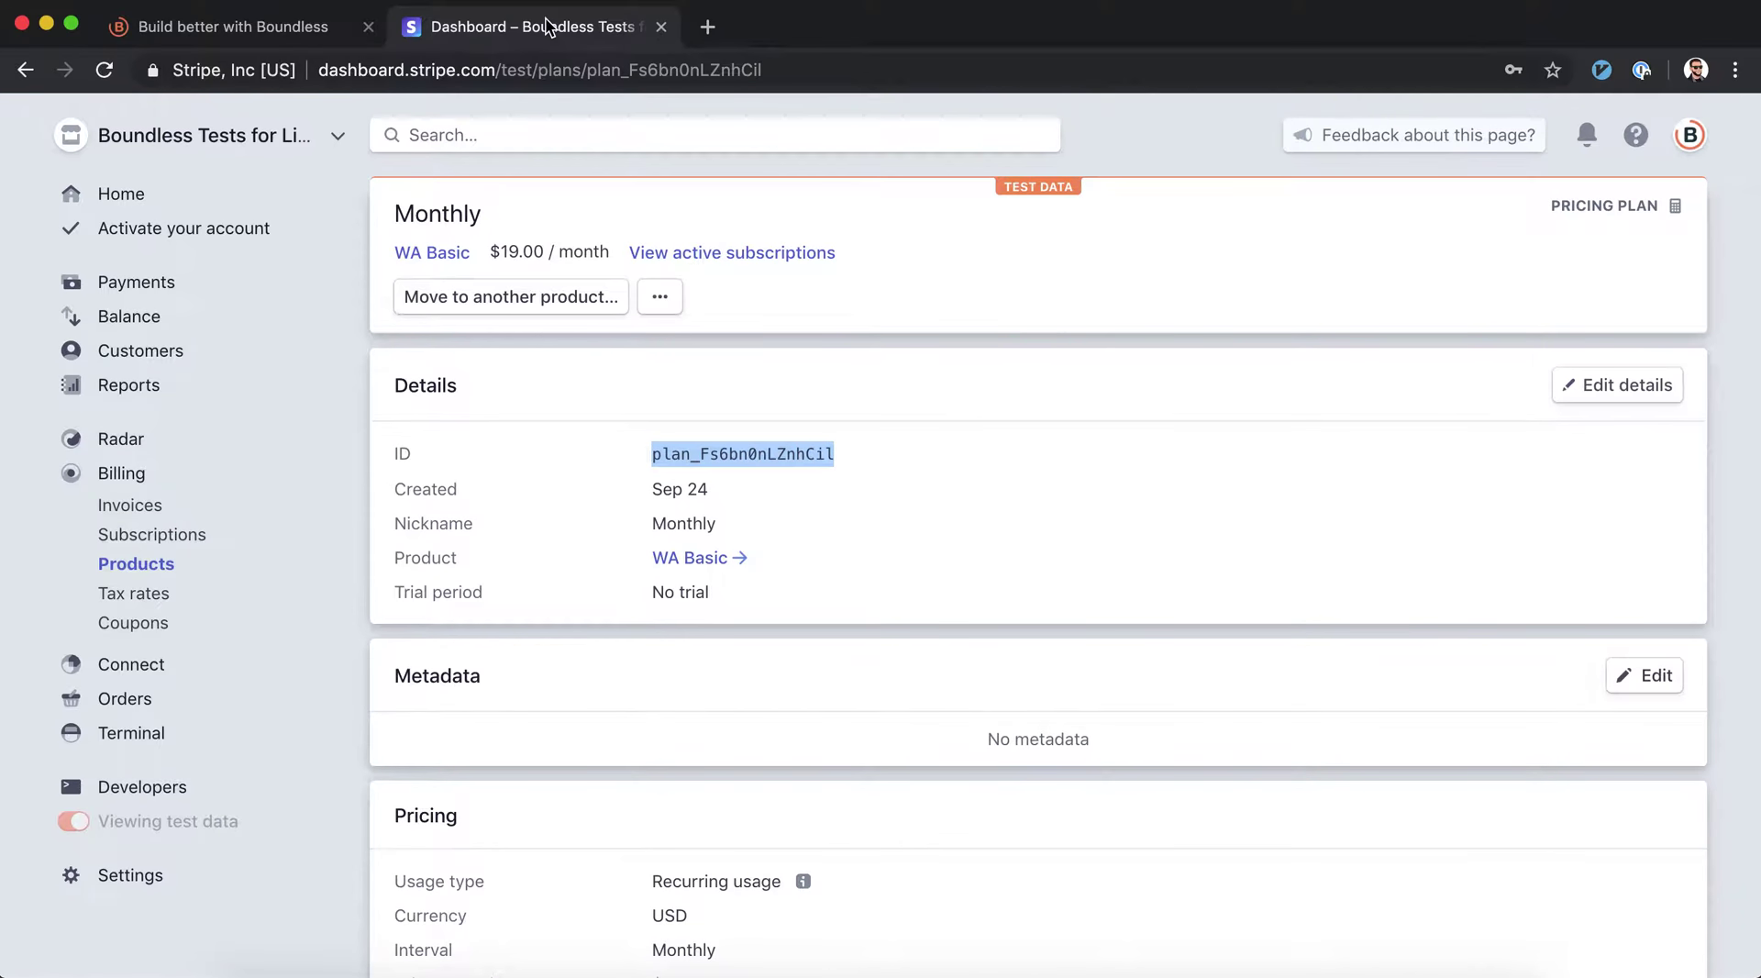
pyautogui.click(565, 427)
pyautogui.scroll(-4, 565, 427)
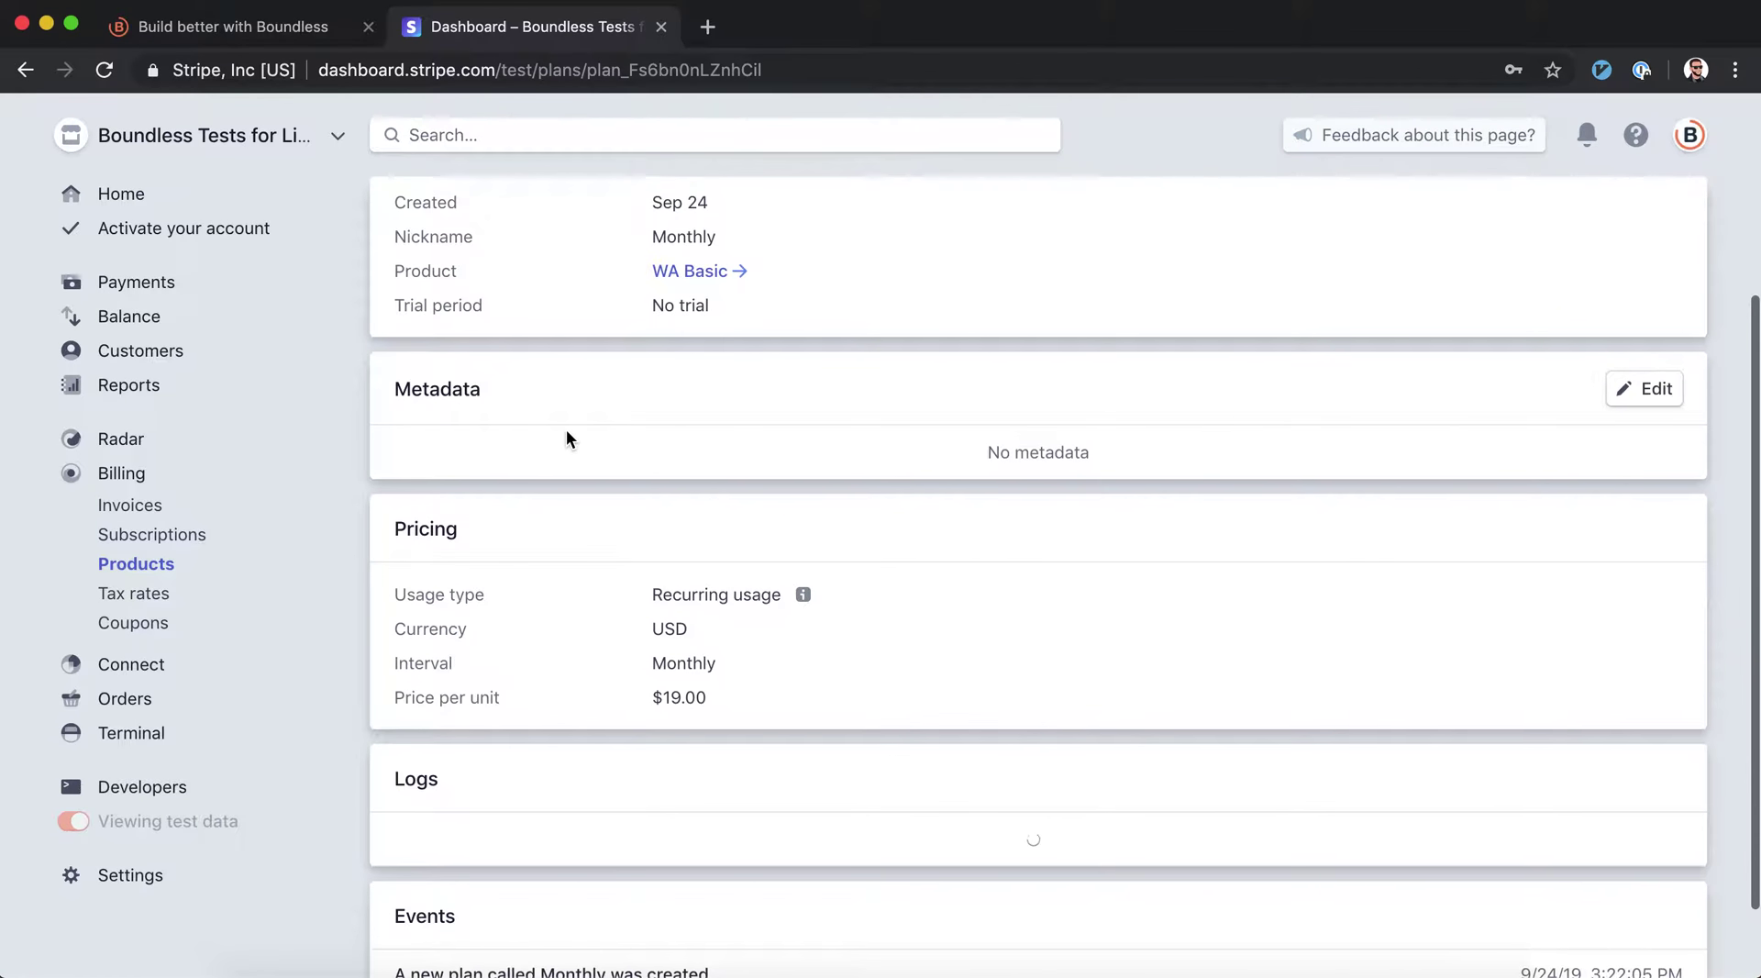
pyautogui.scroll(3, 565, 427)
pyautogui.scroll(1, 565, 427)
pyautogui.click(449, 249)
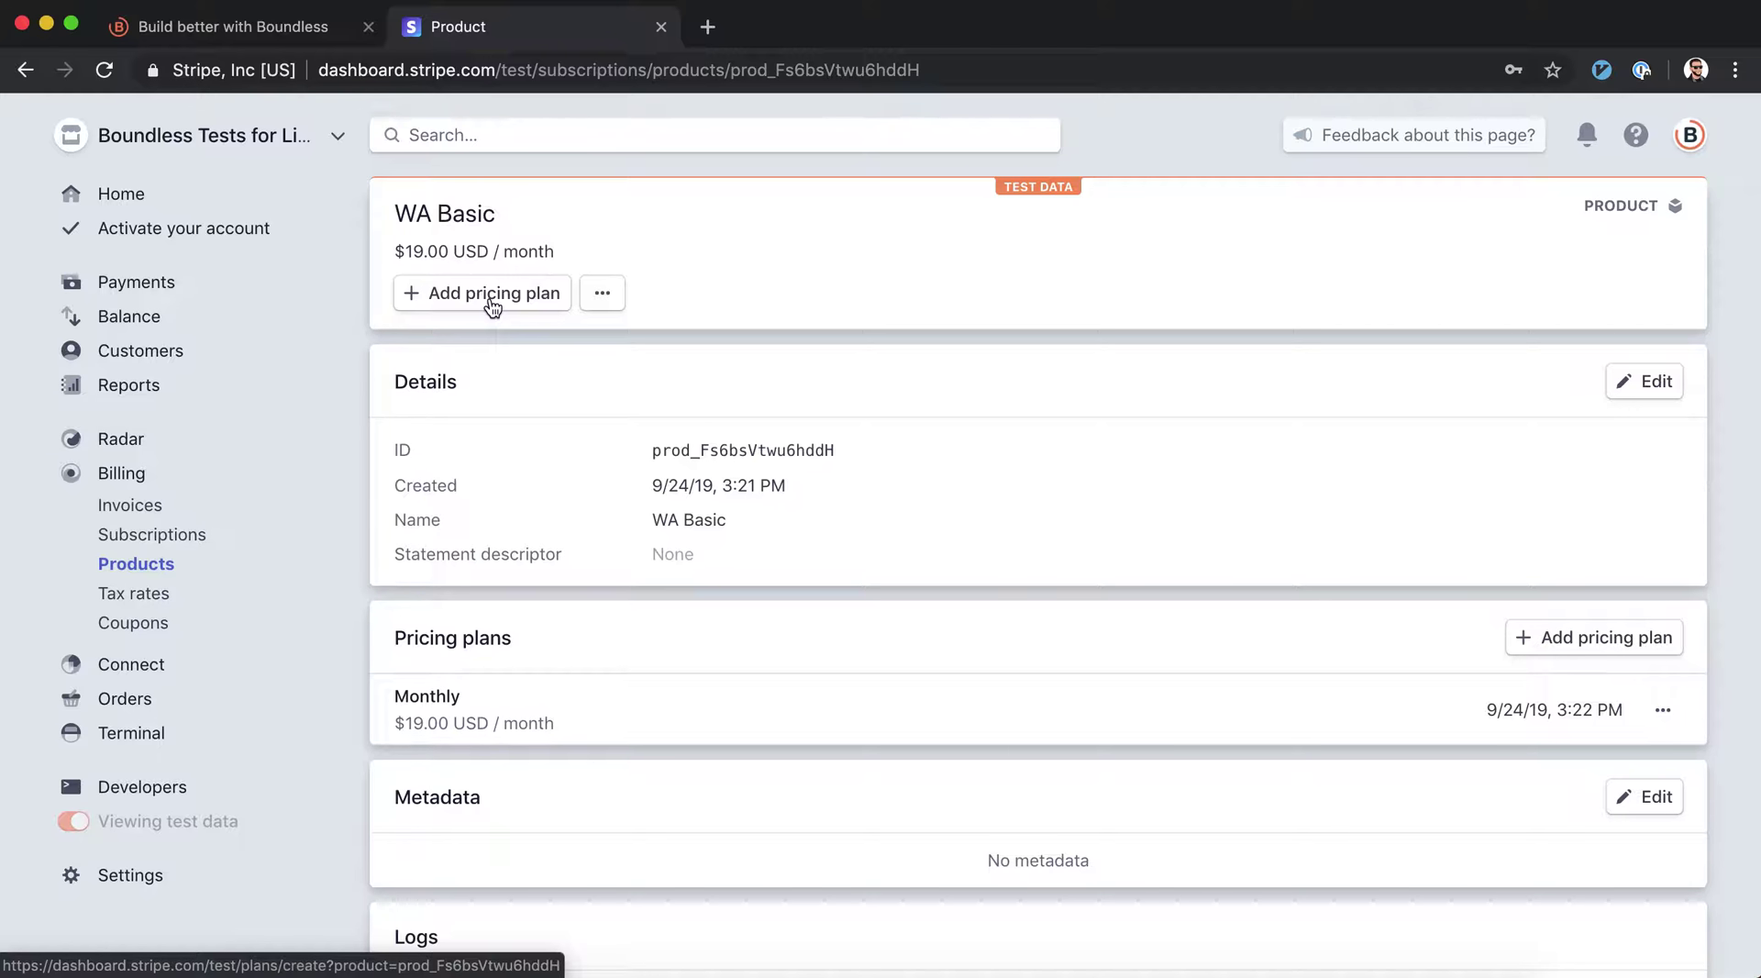
pyautogui.click(284, 33)
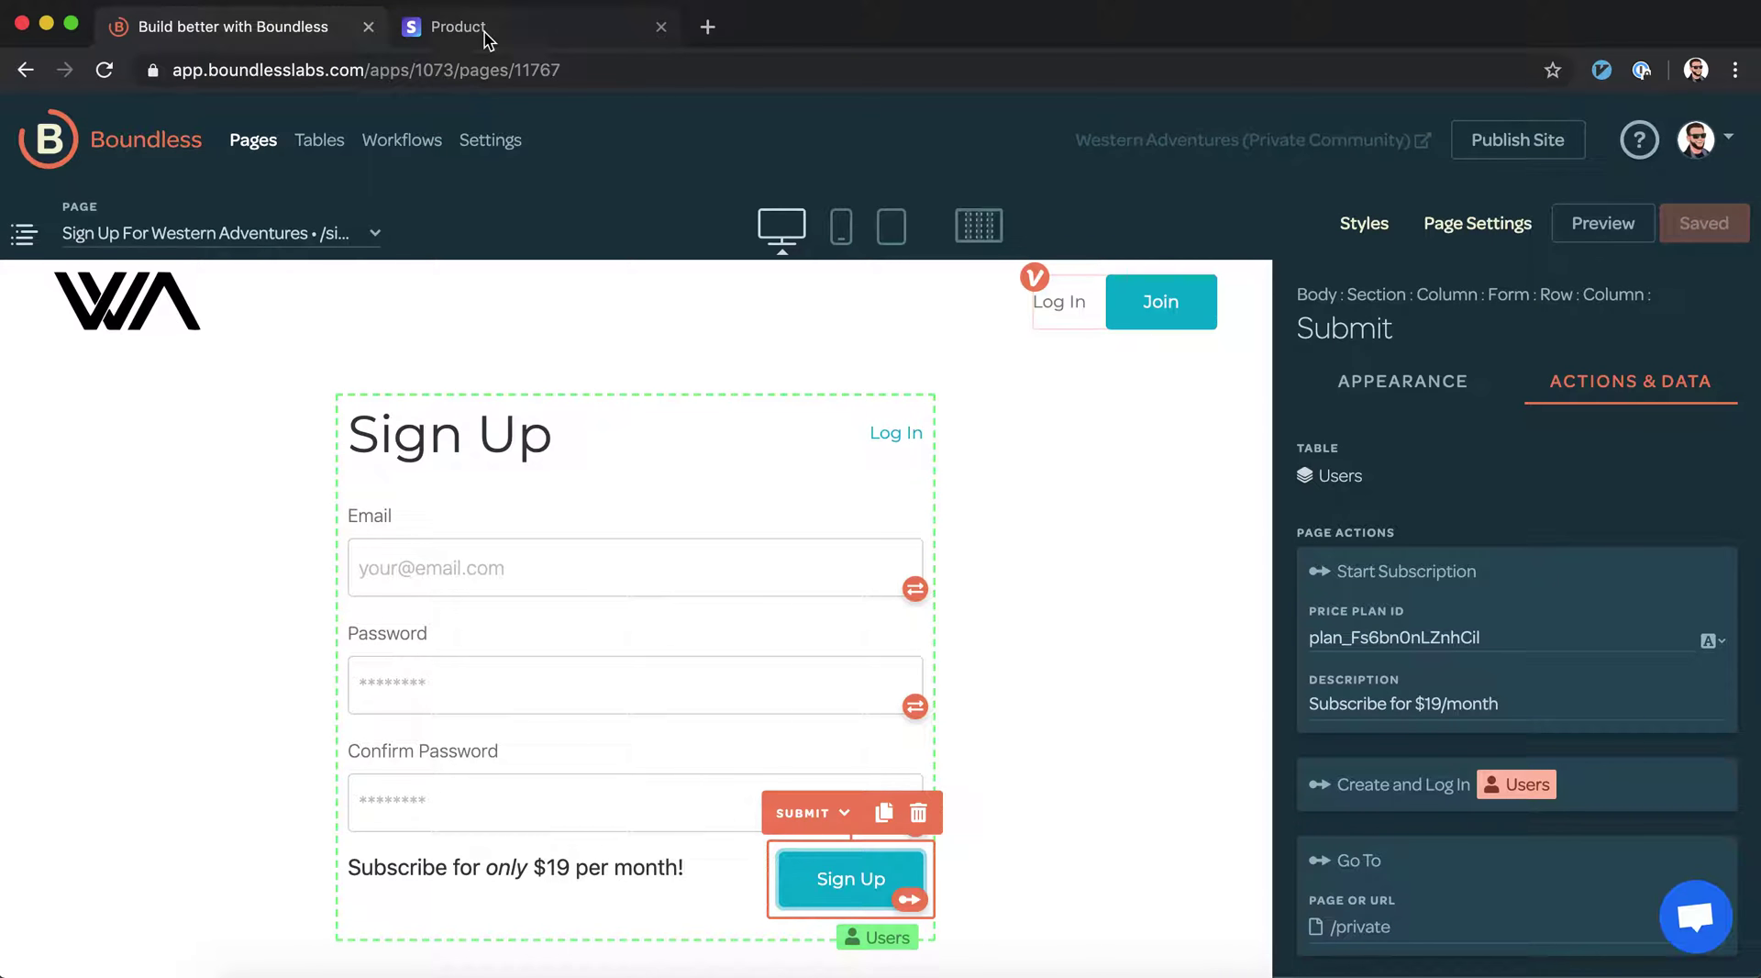
pyautogui.click(488, 35)
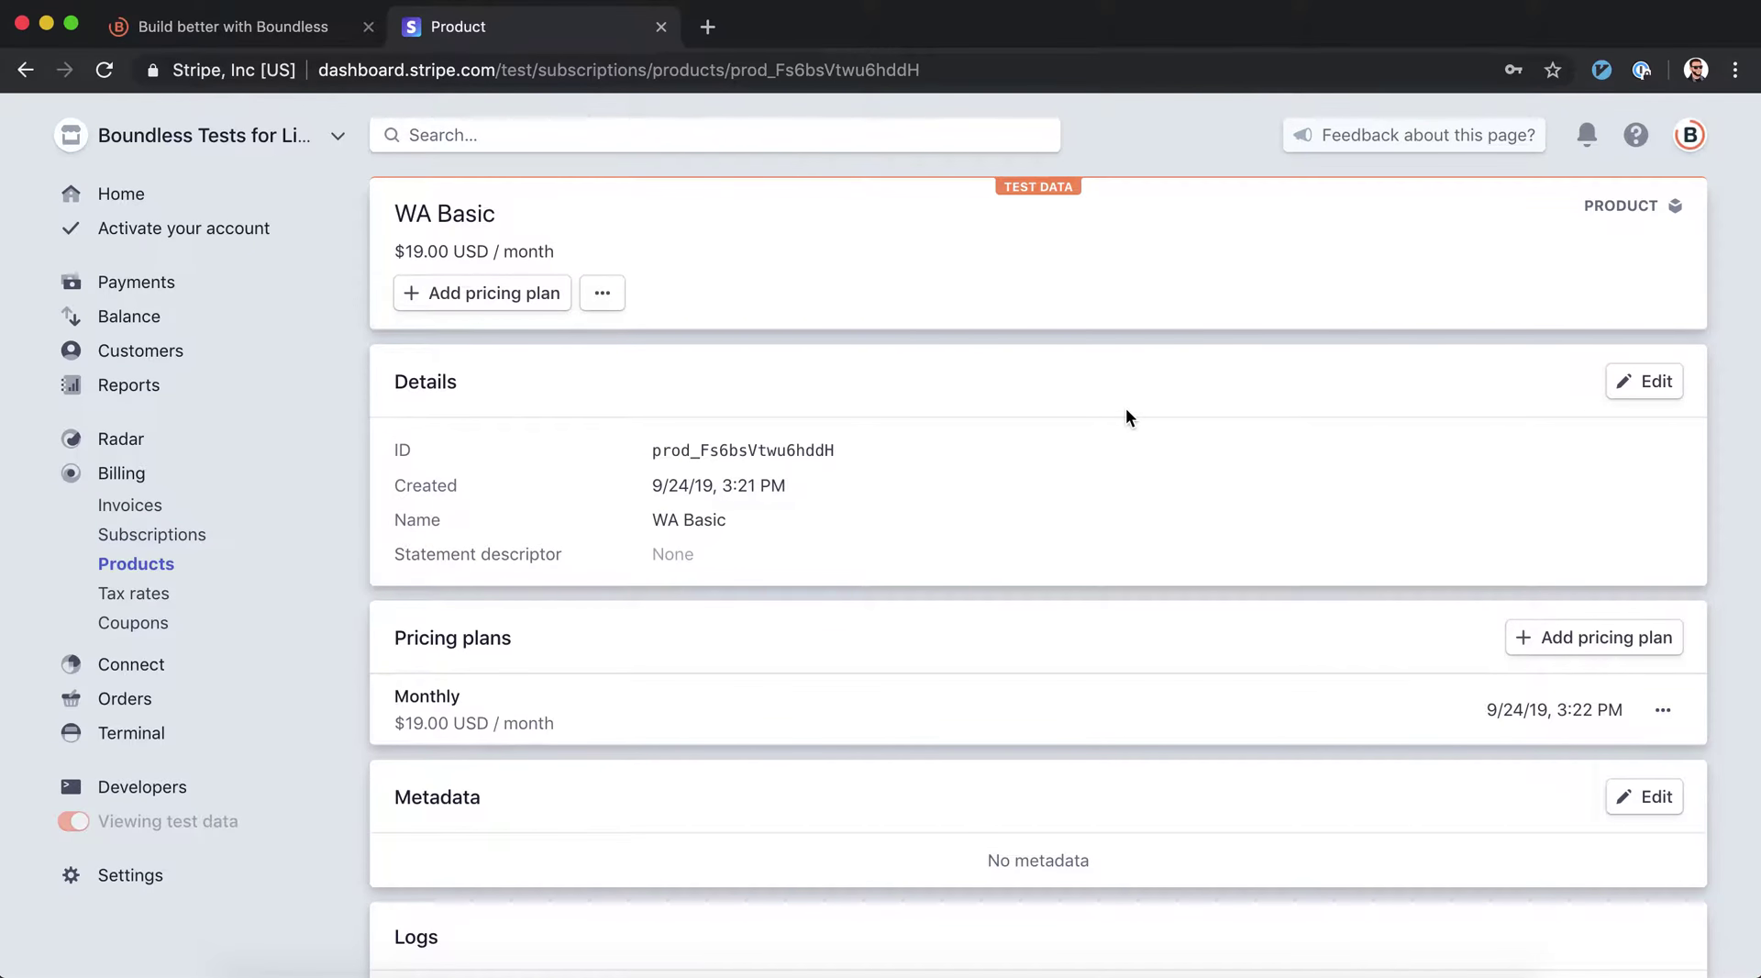
# Add a Yearly pricing plan to WA Basic at $190 billed yearly
pyautogui.click(1557, 642)
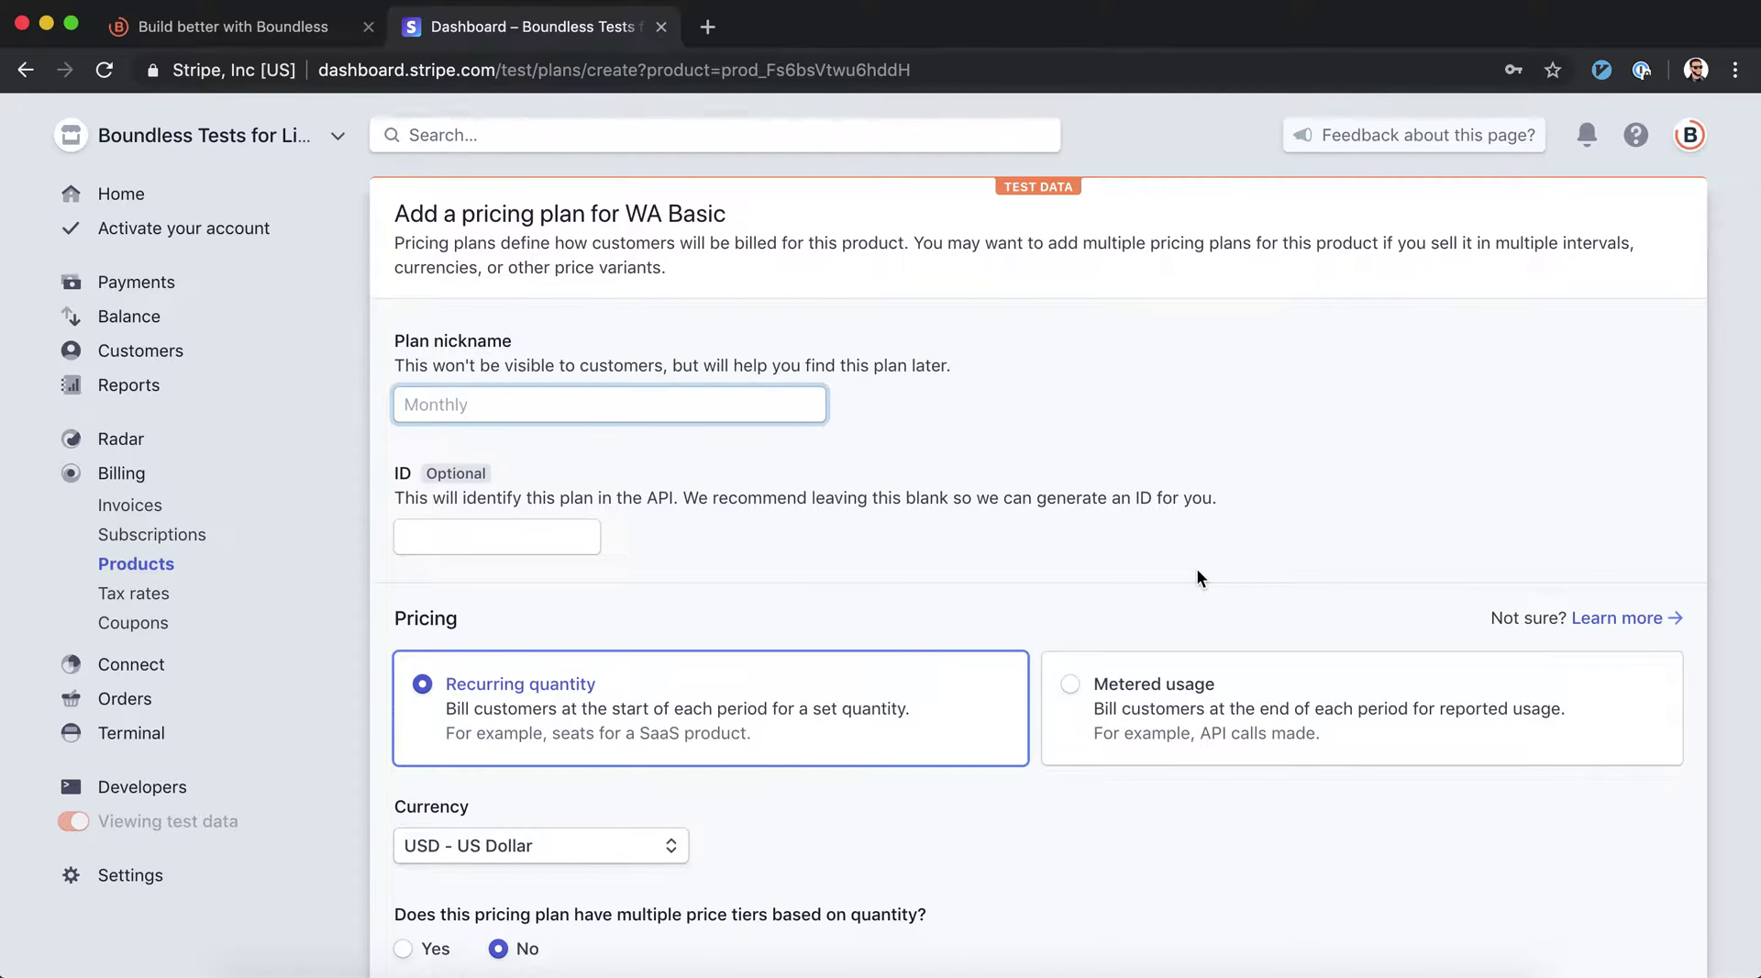
pyautogui.write('Year')
pyautogui.scroll(-4, 1032, 695)
pyautogui.doubleClick(522, 668)
pyautogui.write('190')
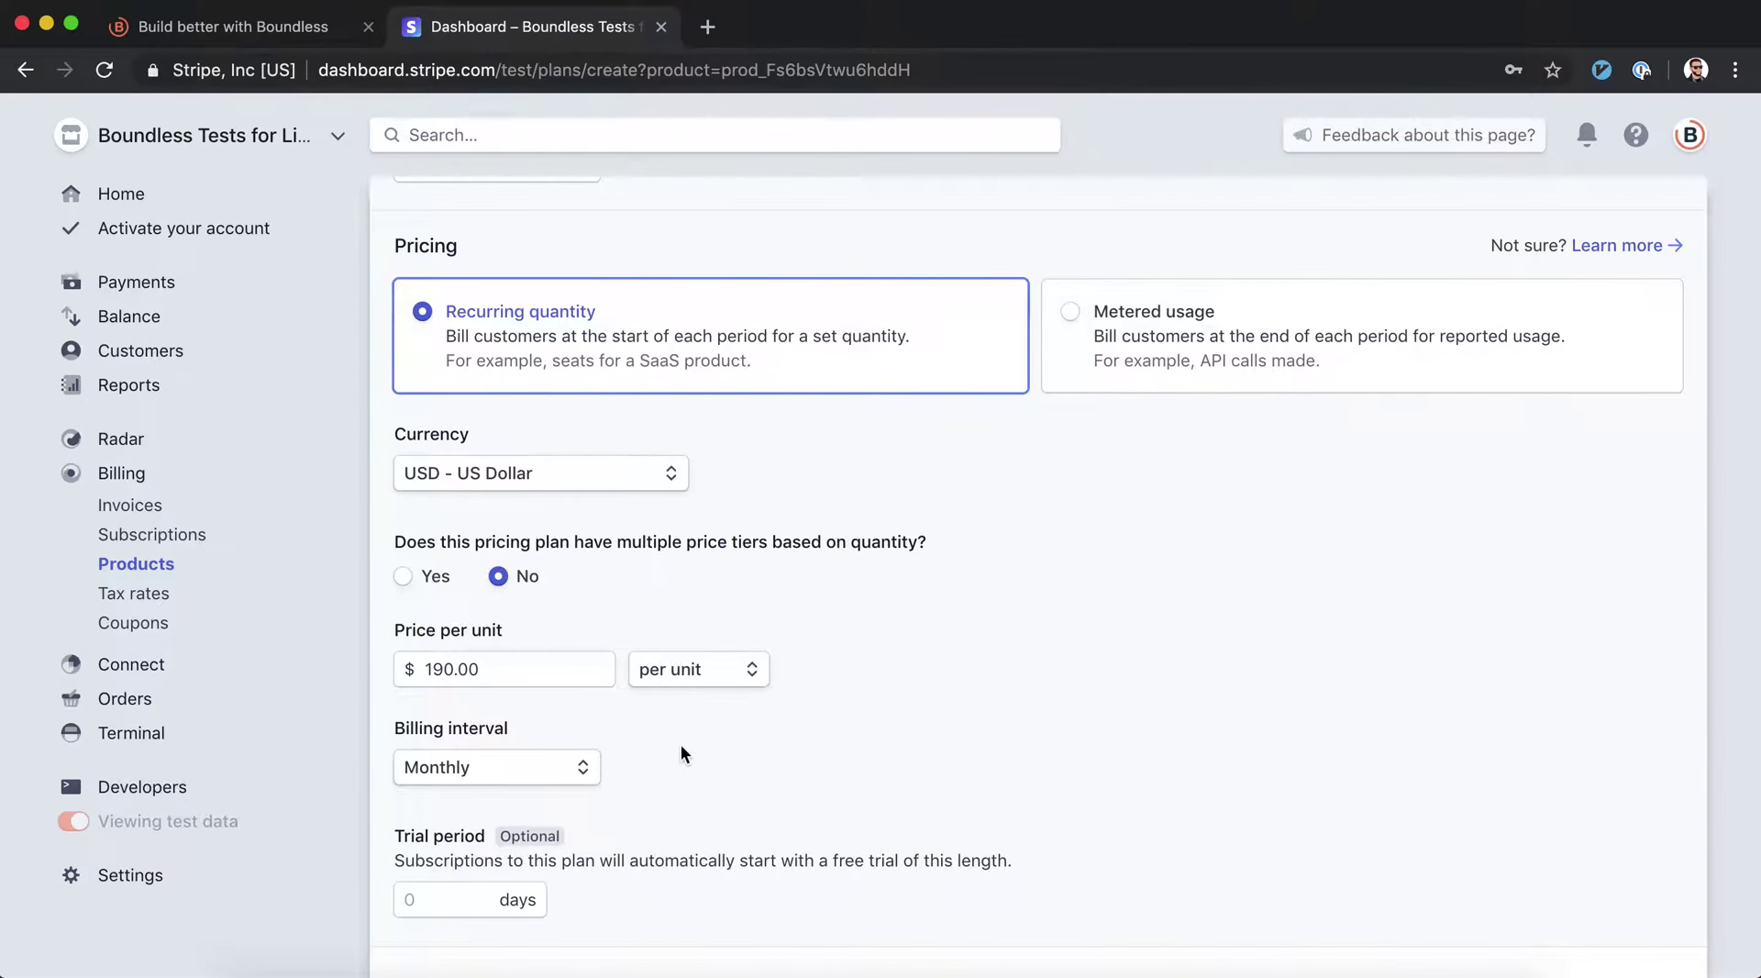
pyautogui.click(580, 778)
pyautogui.click(539, 836)
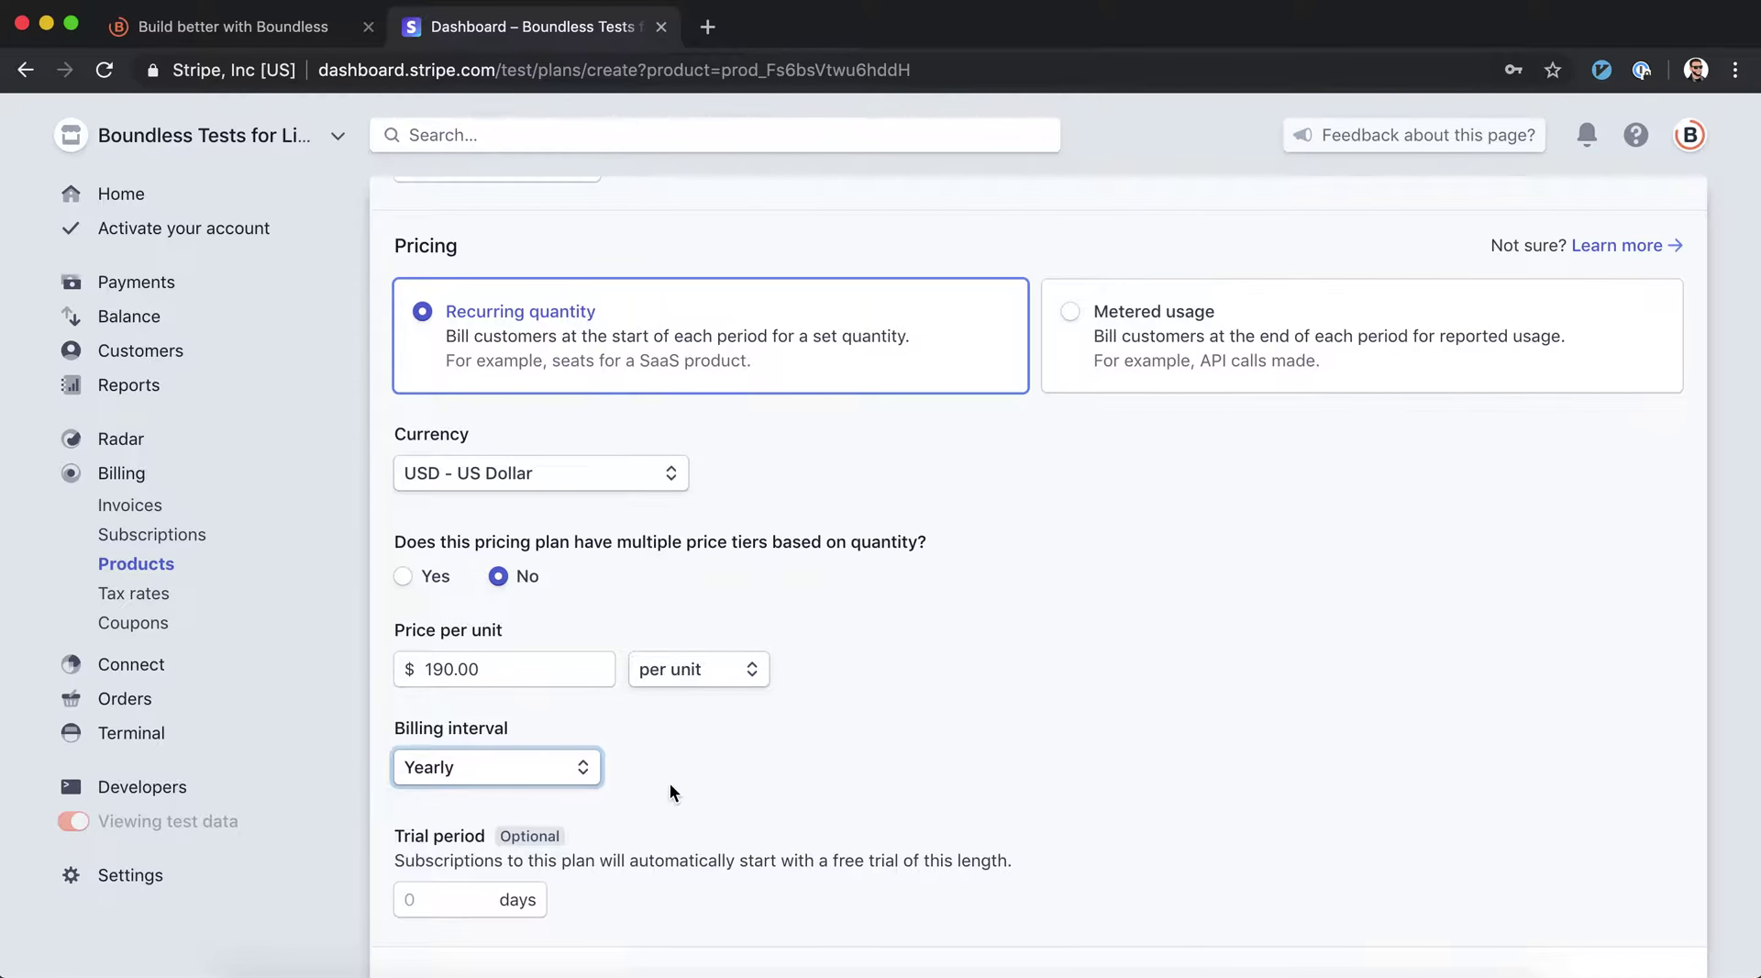
pyautogui.scroll(-2, 669, 783)
pyautogui.scroll(-1, 669, 788)
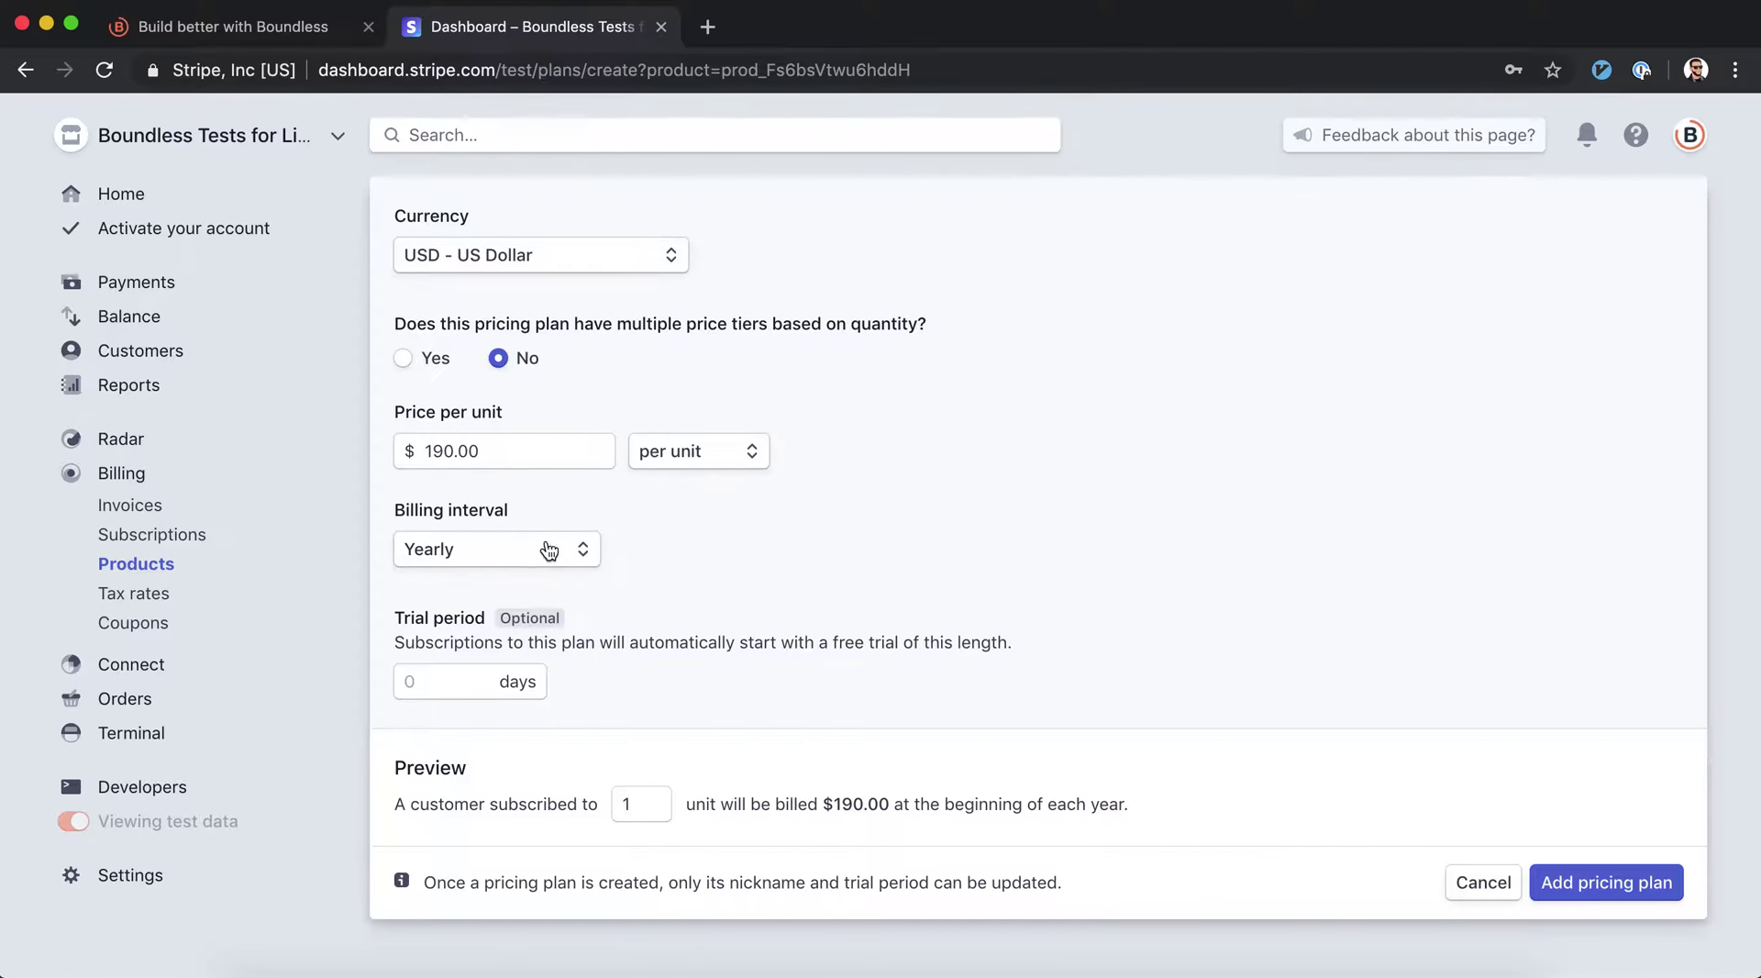
pyautogui.click(1656, 892)
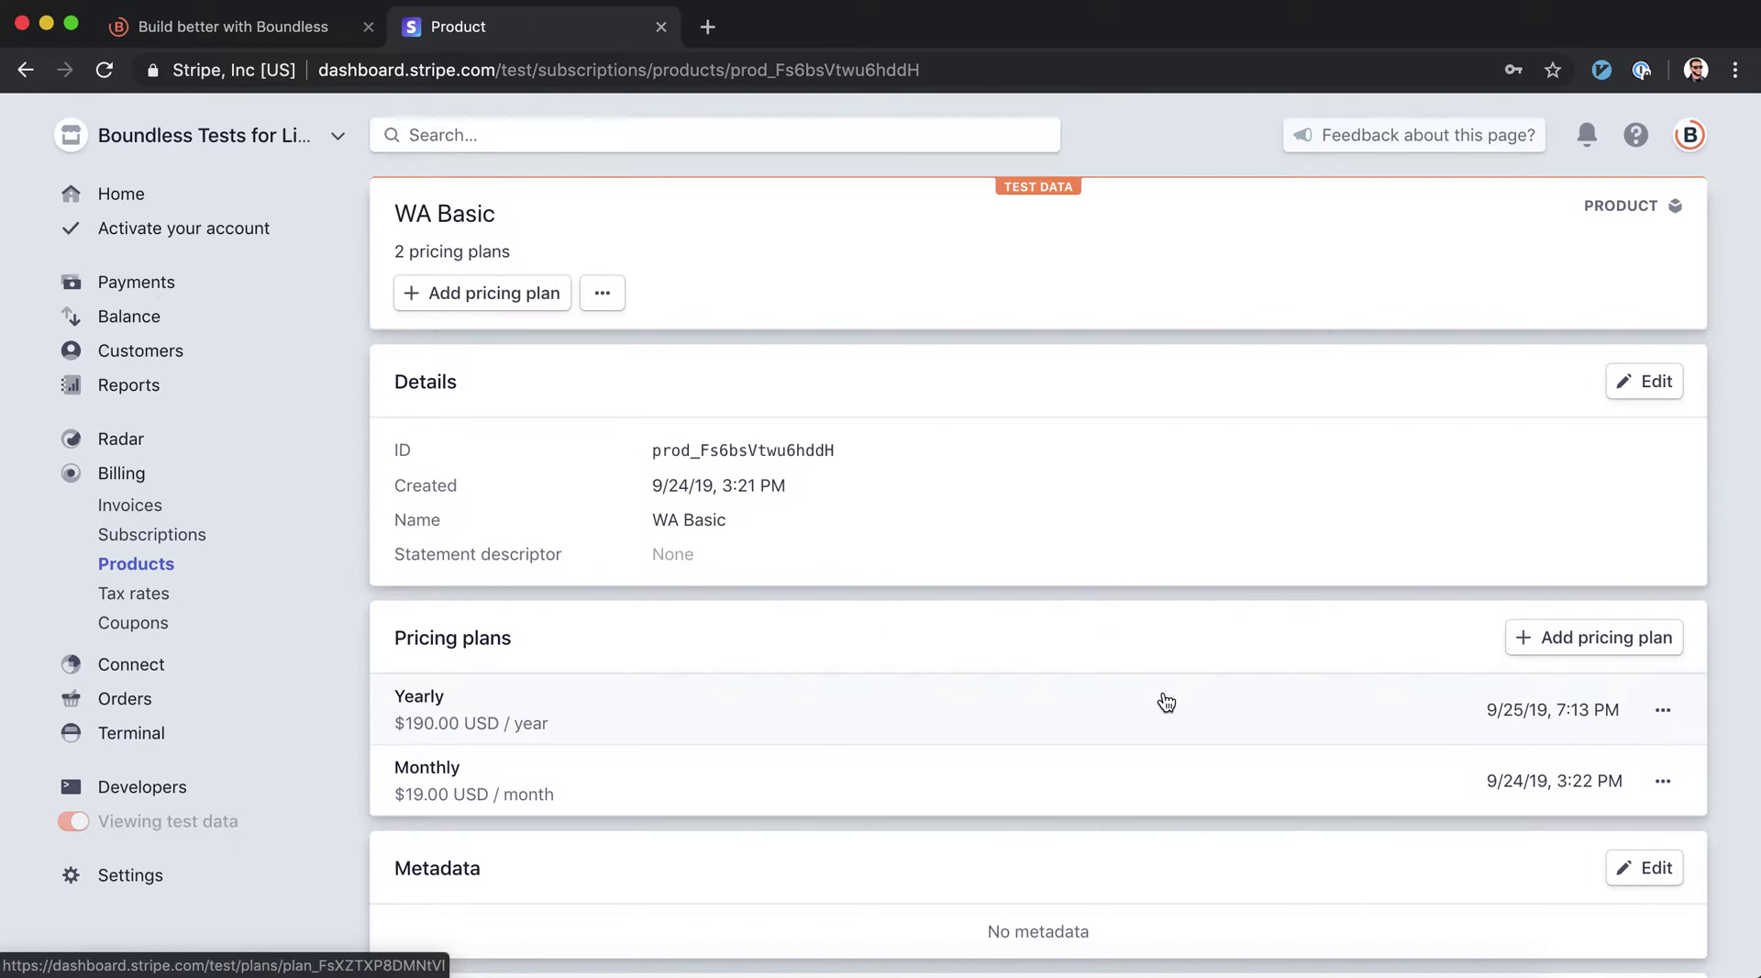
# Open the new Yearly plan and copy its plan ID for Boundless
pyautogui.scroll(-1, 1161, 700)
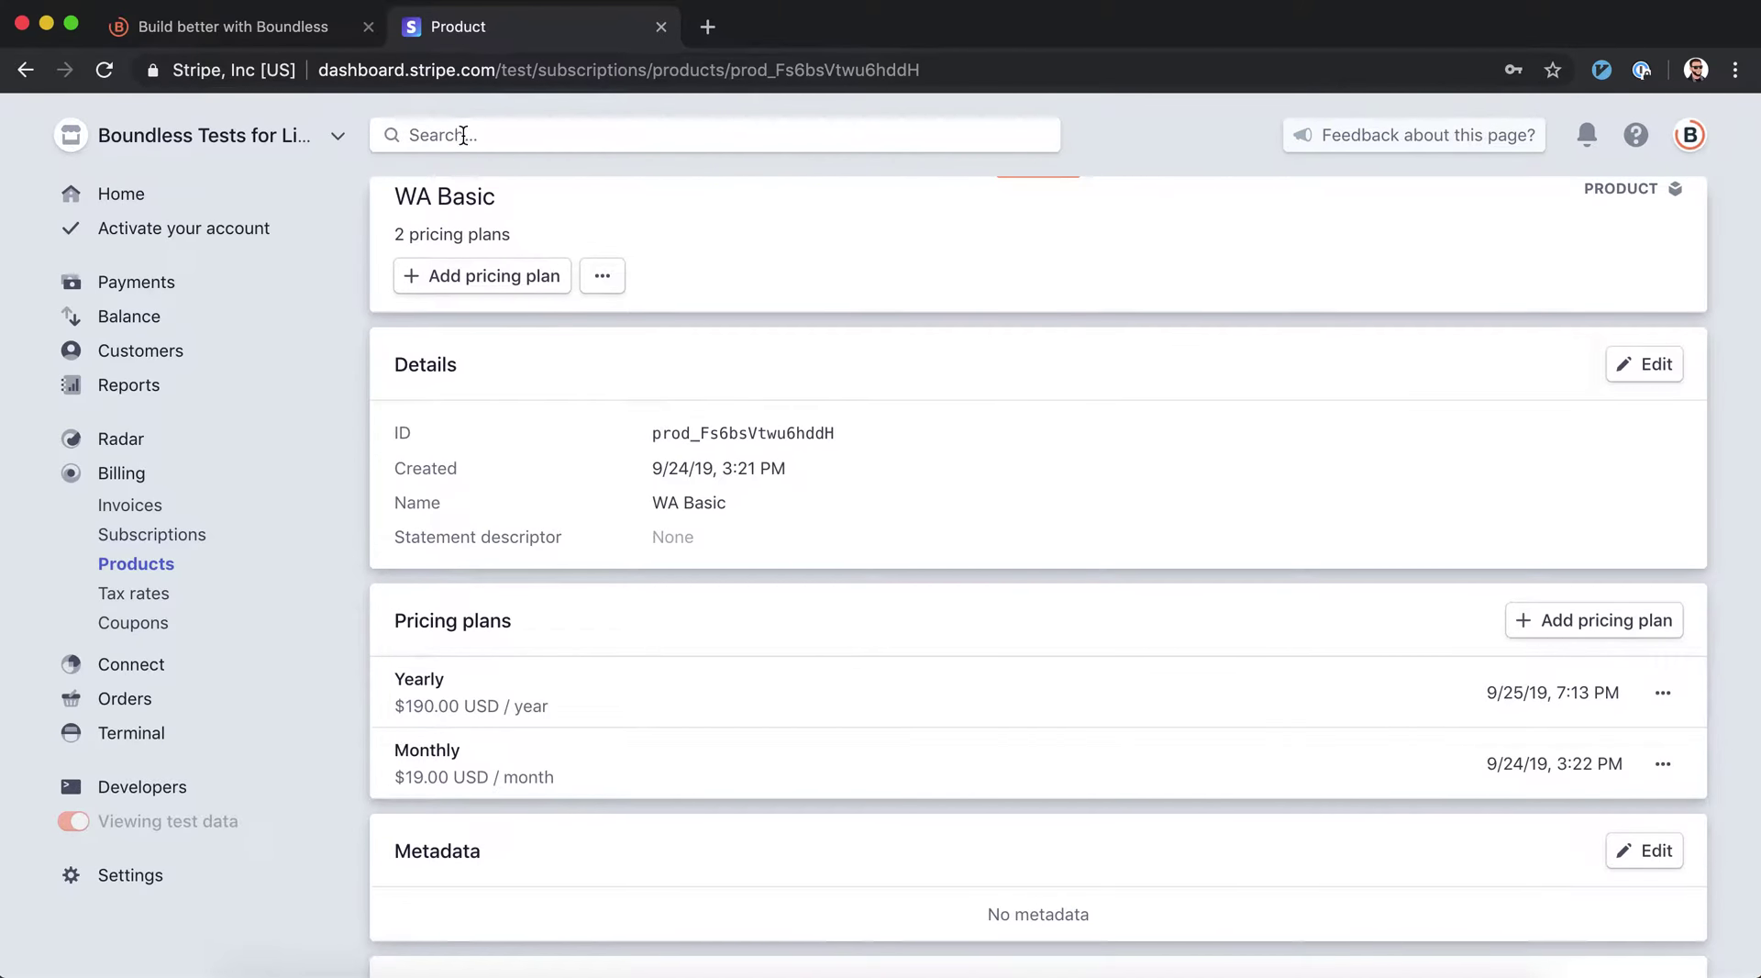
pyautogui.moveTo(397, 230); pyautogui.dragTo(602, 236)
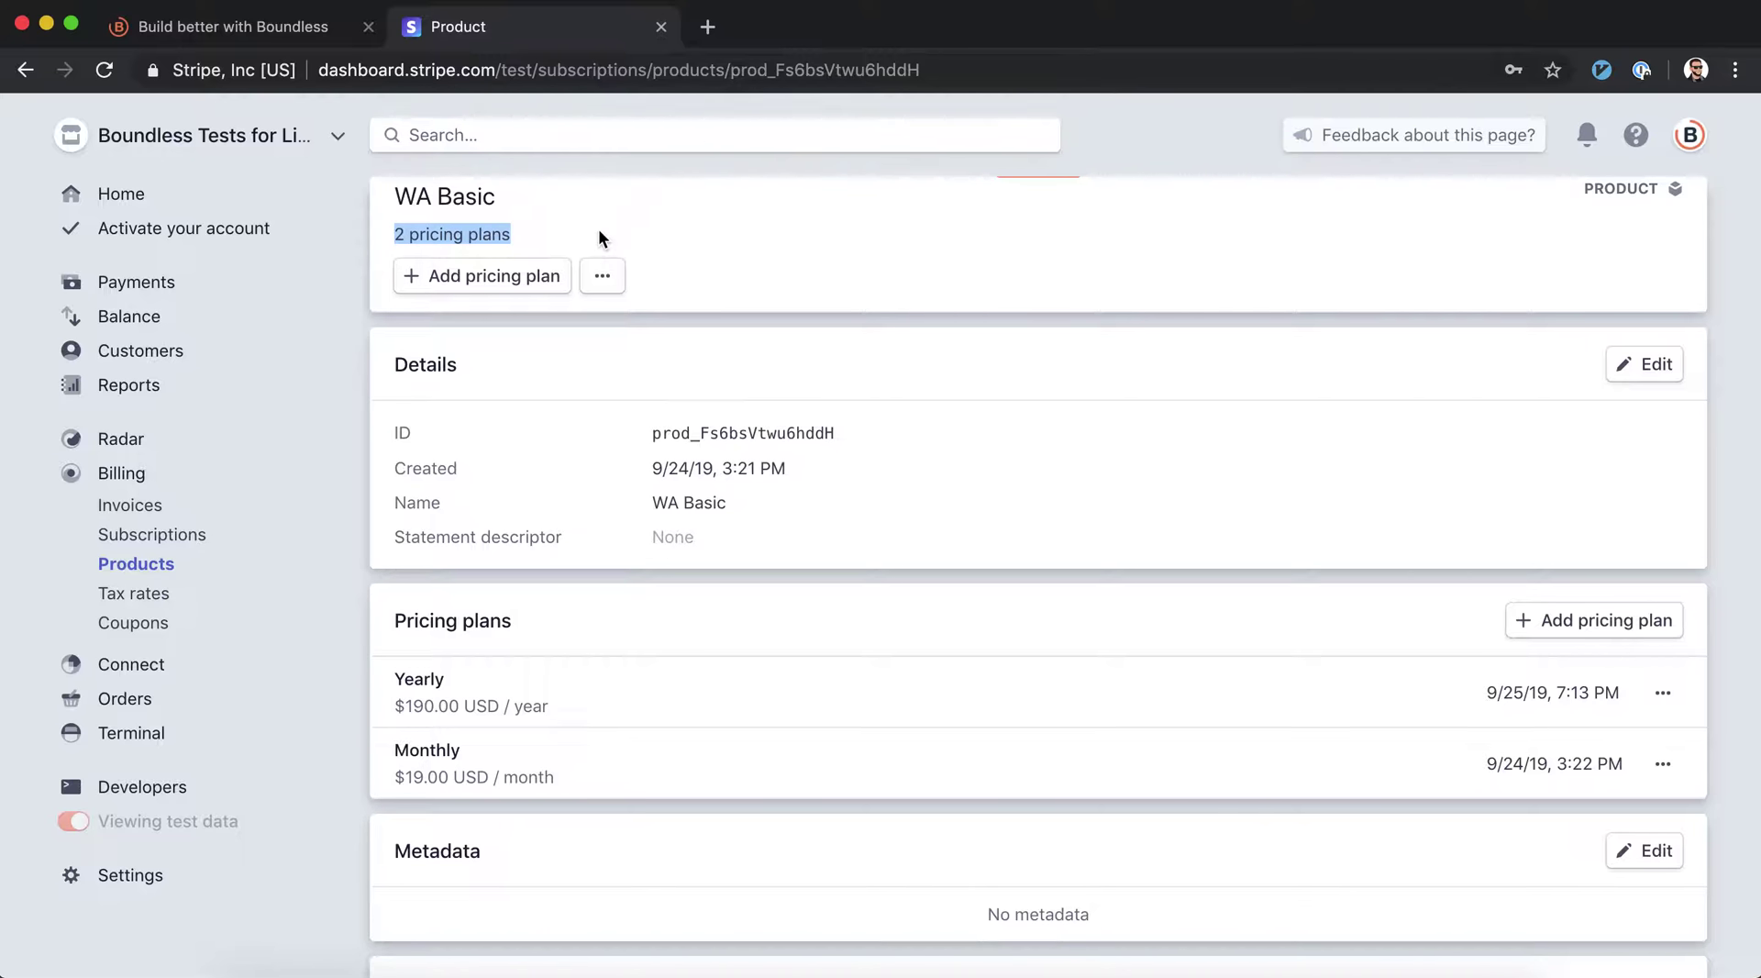
pyautogui.scroll(-2, 798, 316)
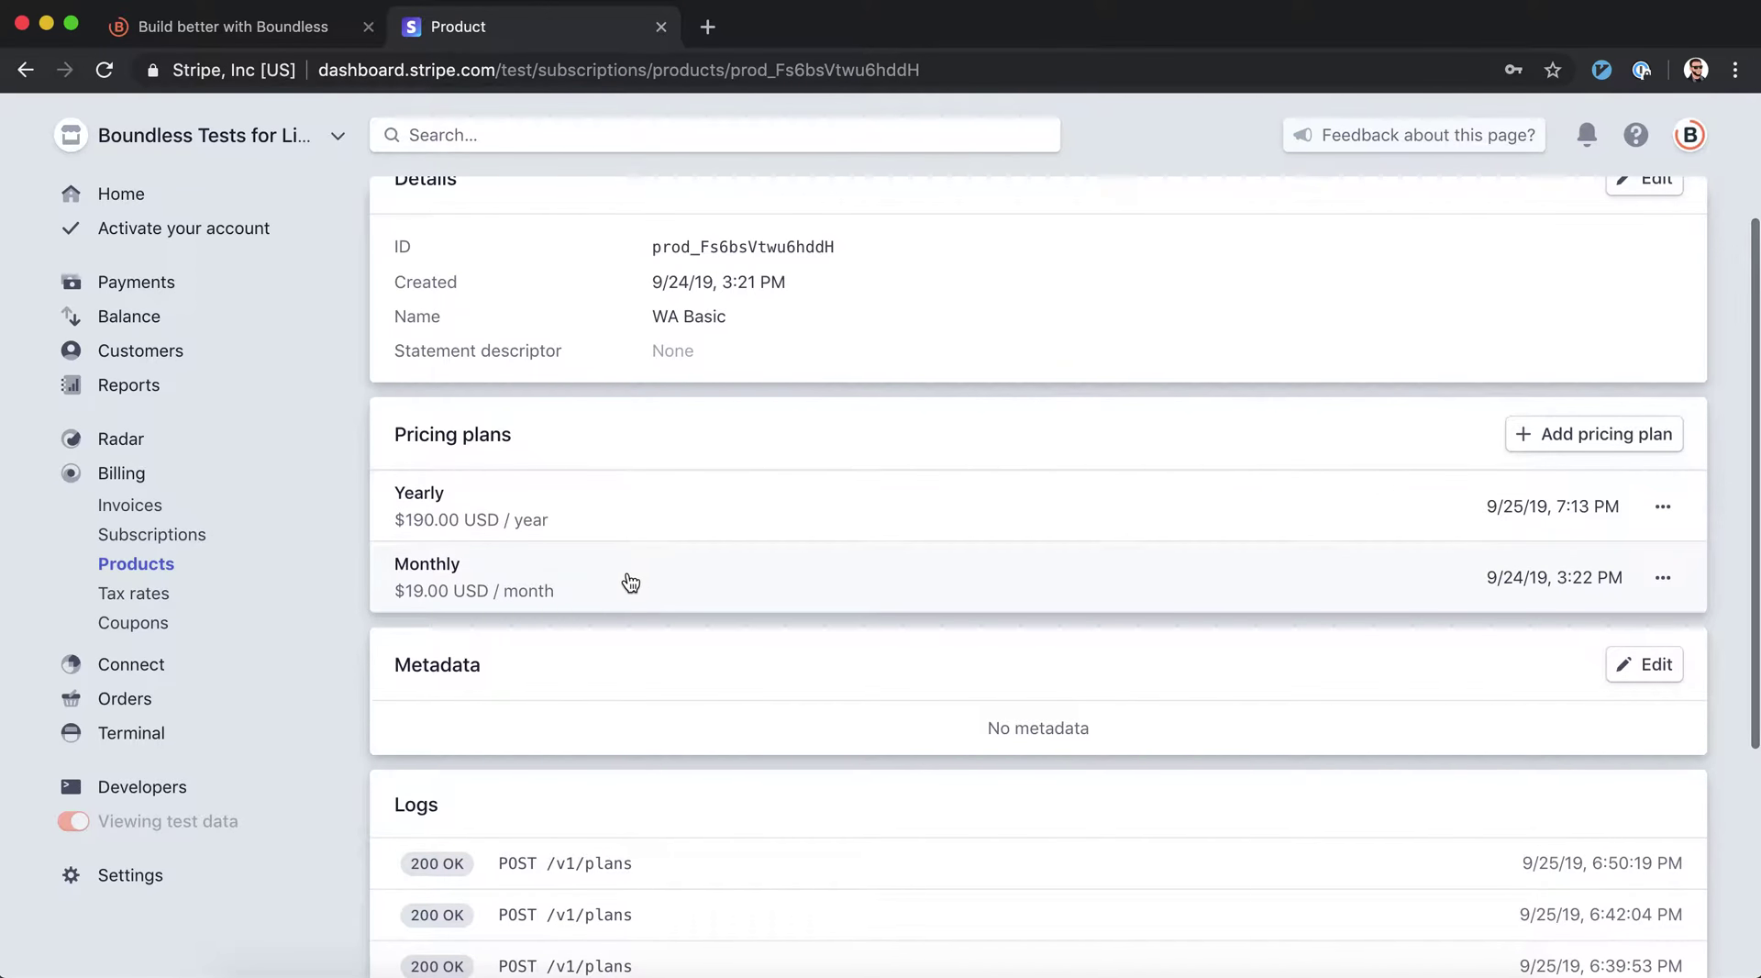
pyautogui.click(603, 525)
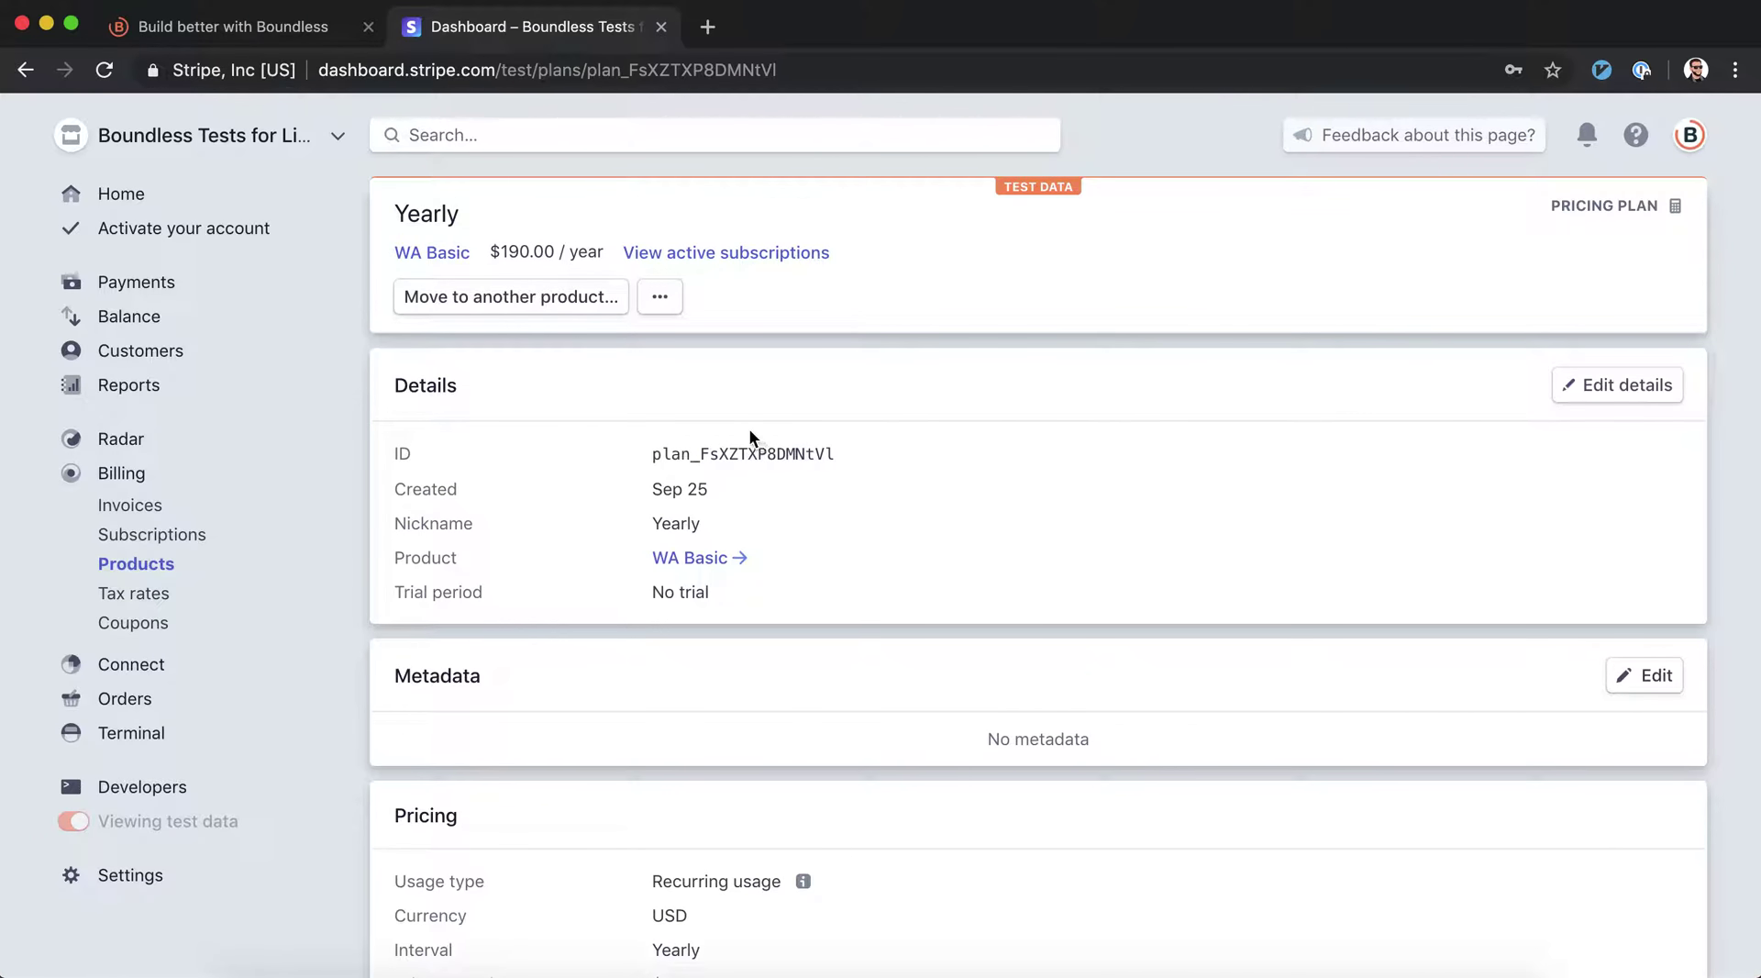
pyautogui.doubleClick(745, 445)
pyautogui.press('super+c')
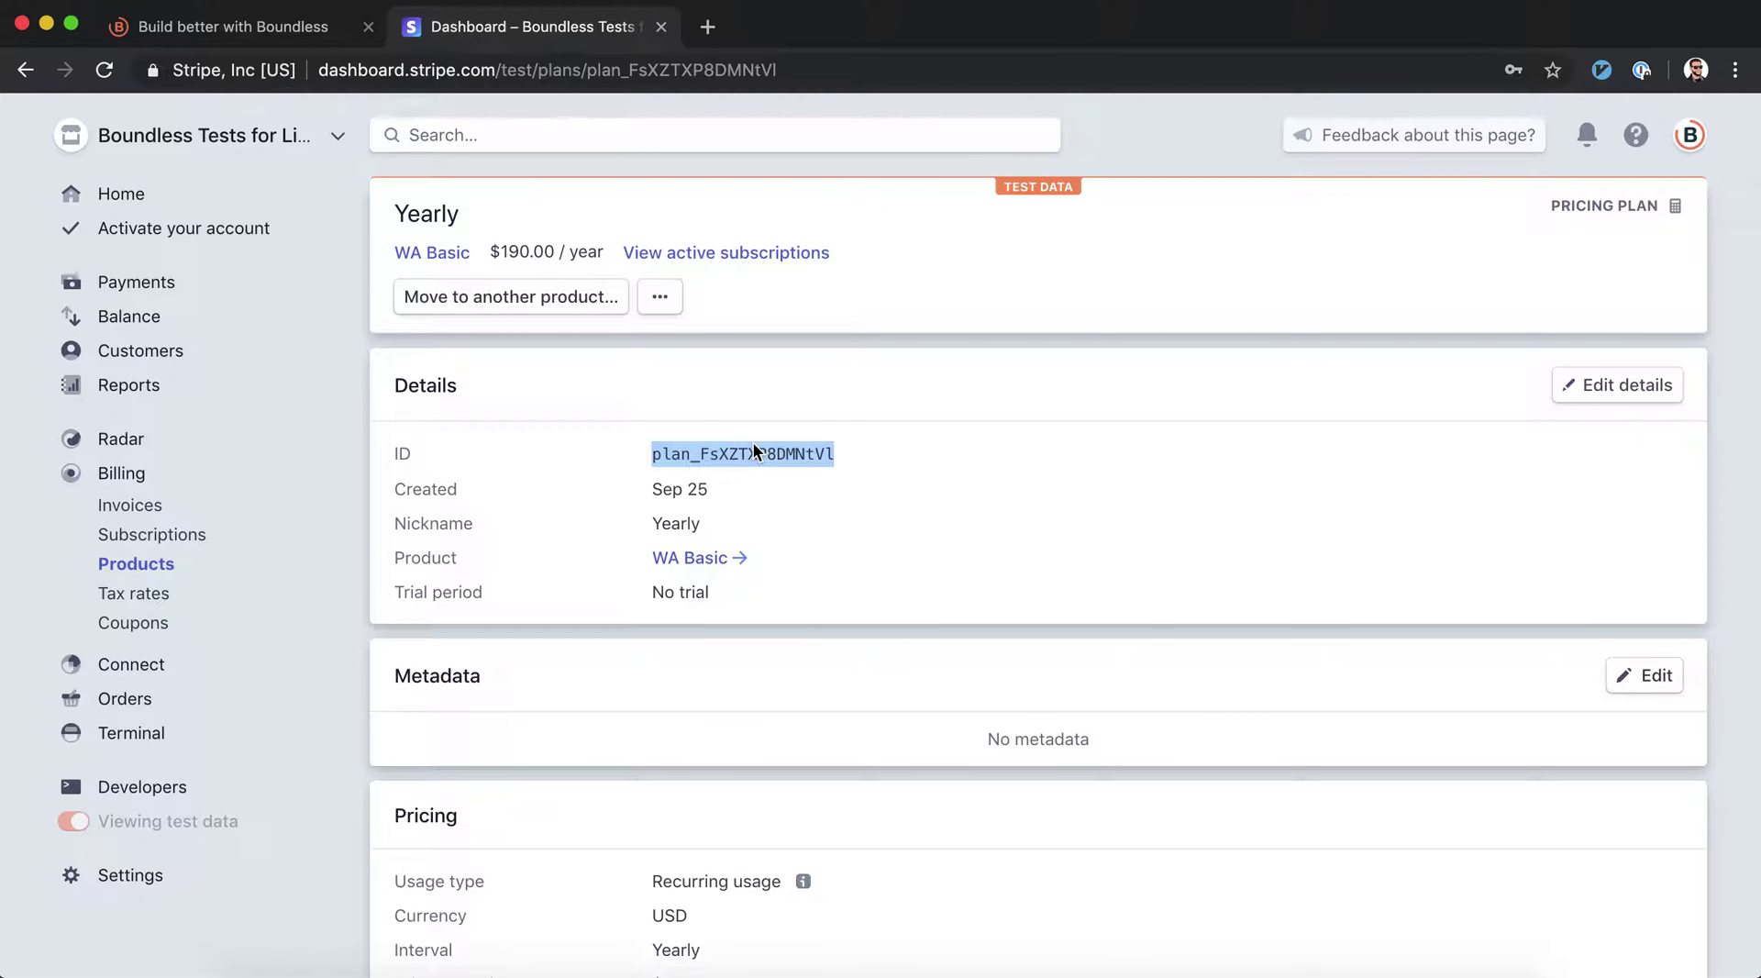
pyautogui.click(249, 26)
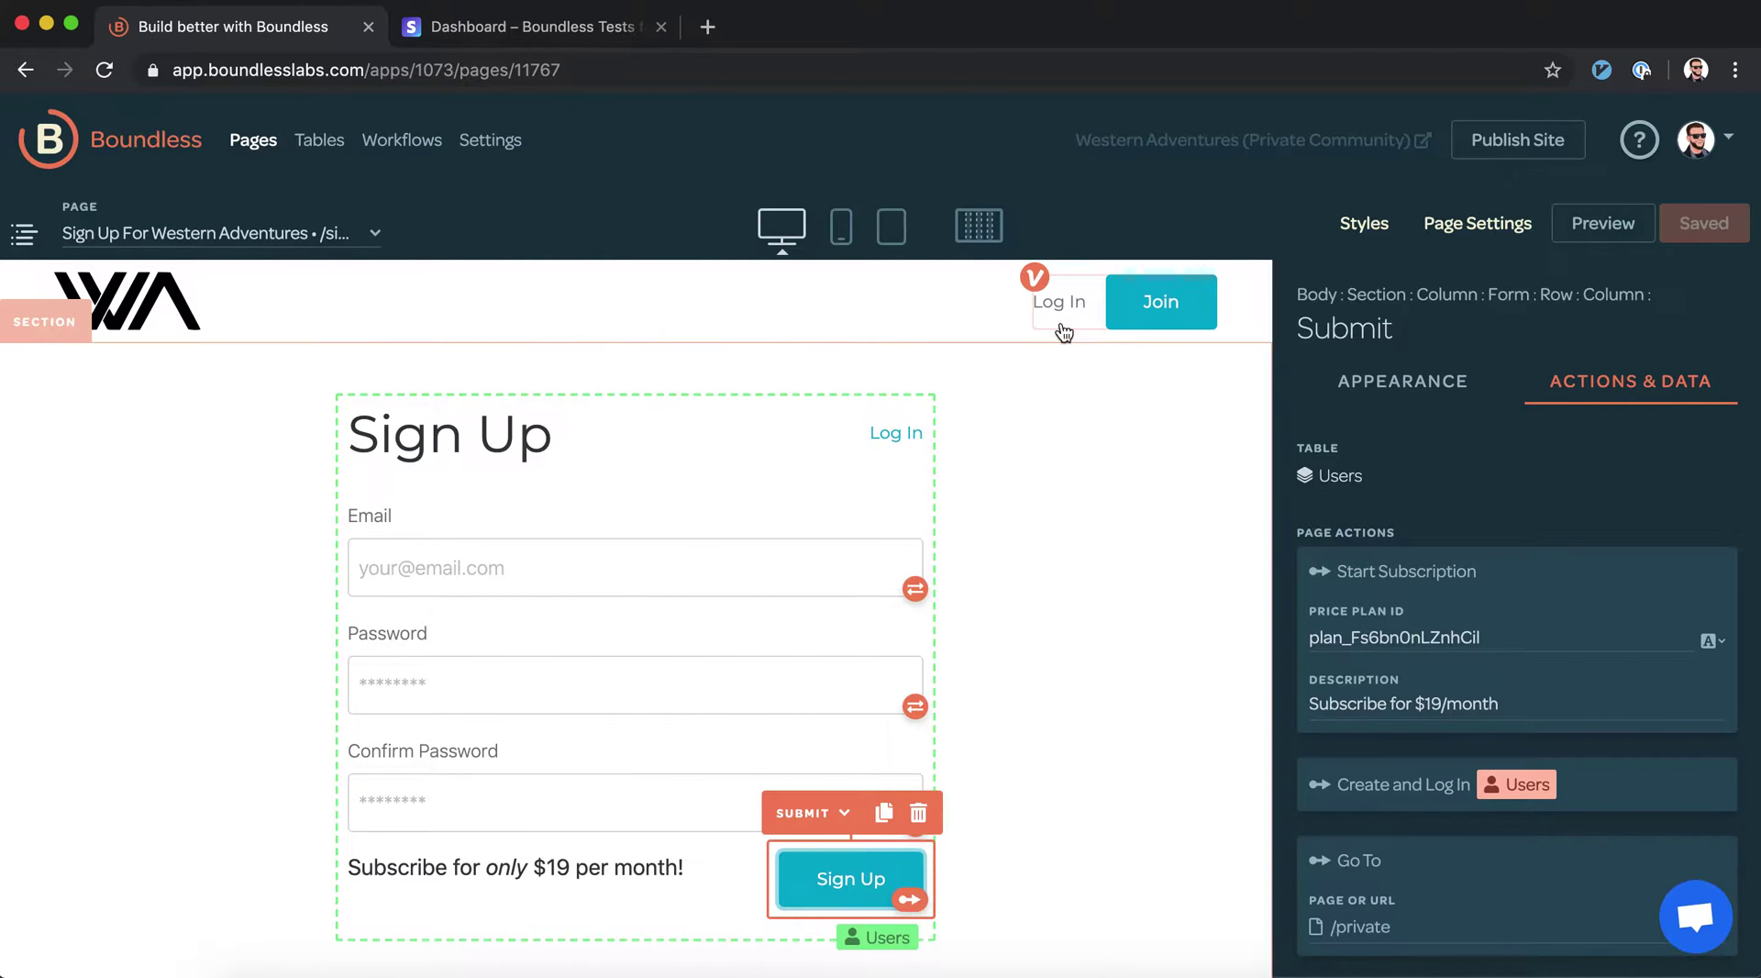
# Create a new data table named Pricing Plans in Boundless
pyautogui.click(1018, 763)
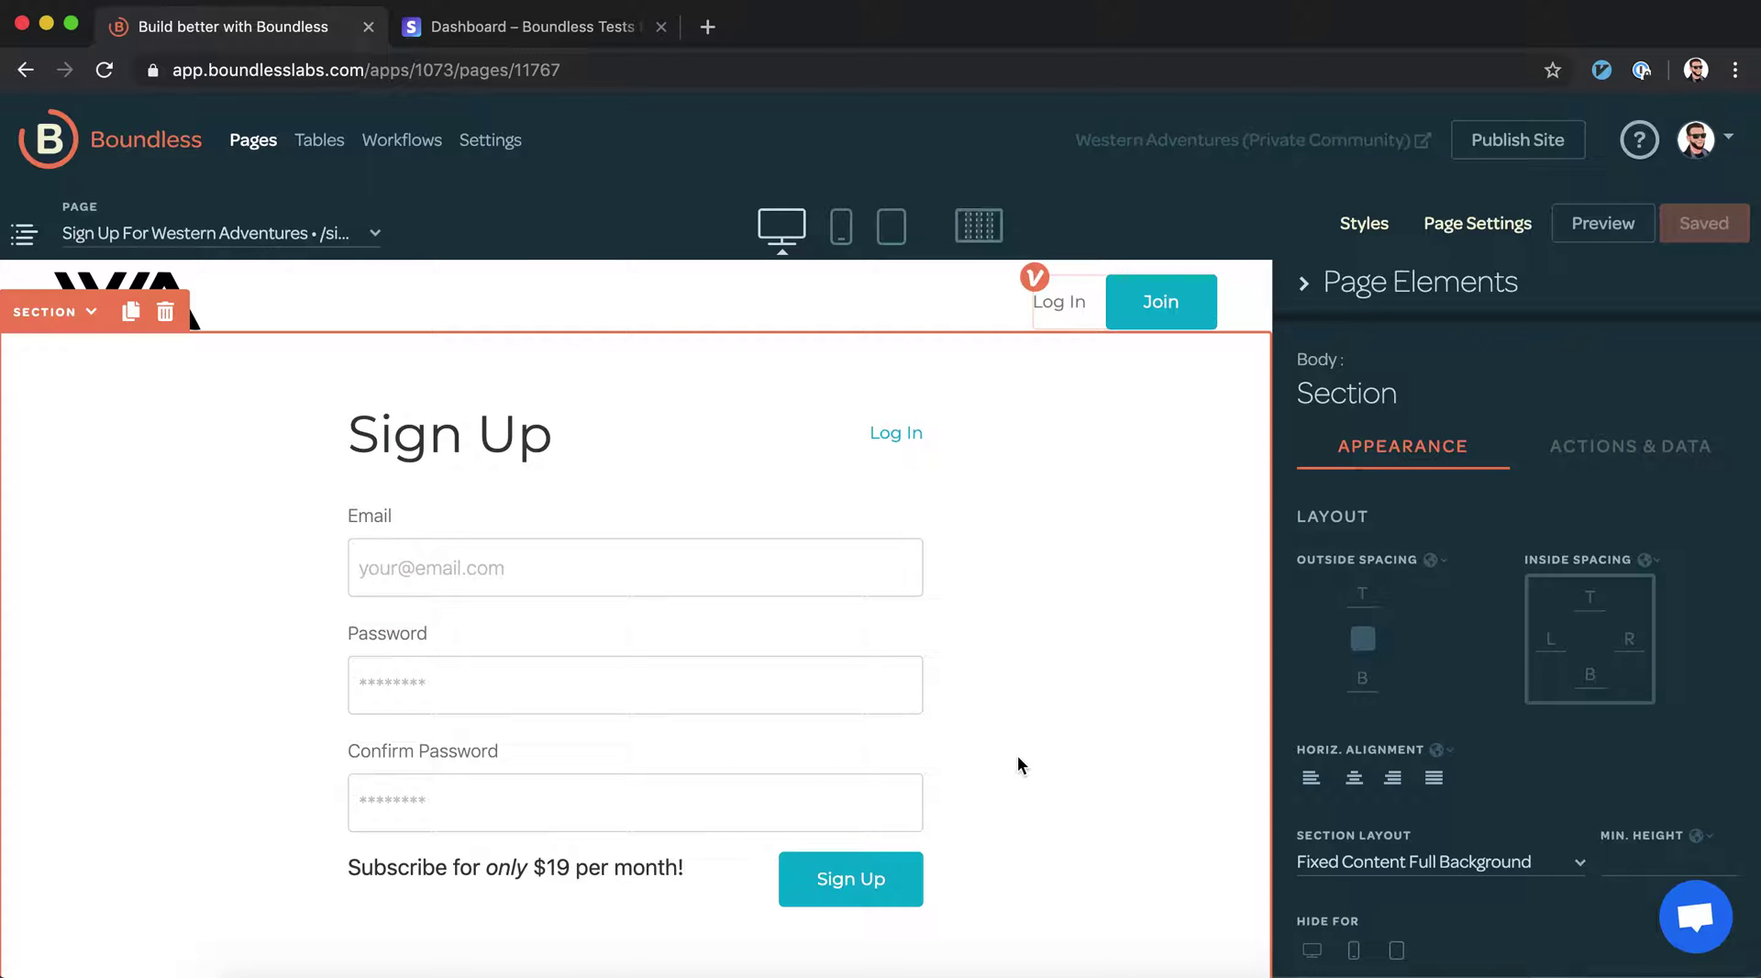
pyautogui.click(318, 142)
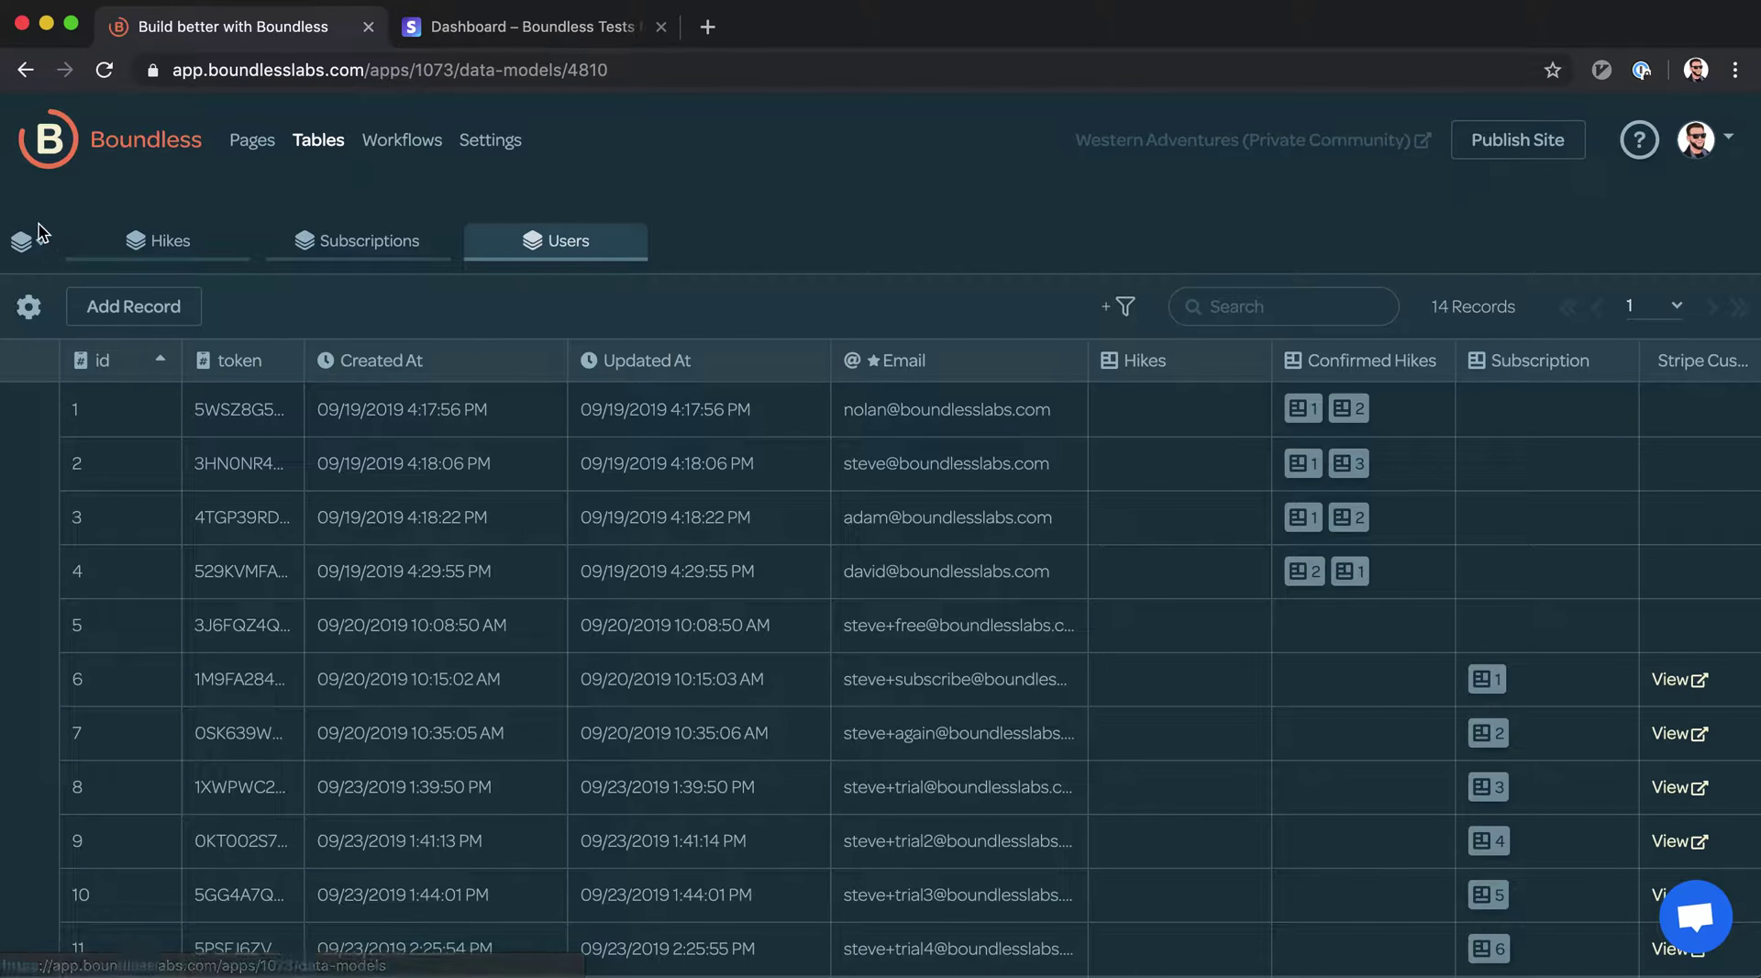
pyautogui.click(28, 241)
pyautogui.click(92, 405)
pyautogui.click(617, 432)
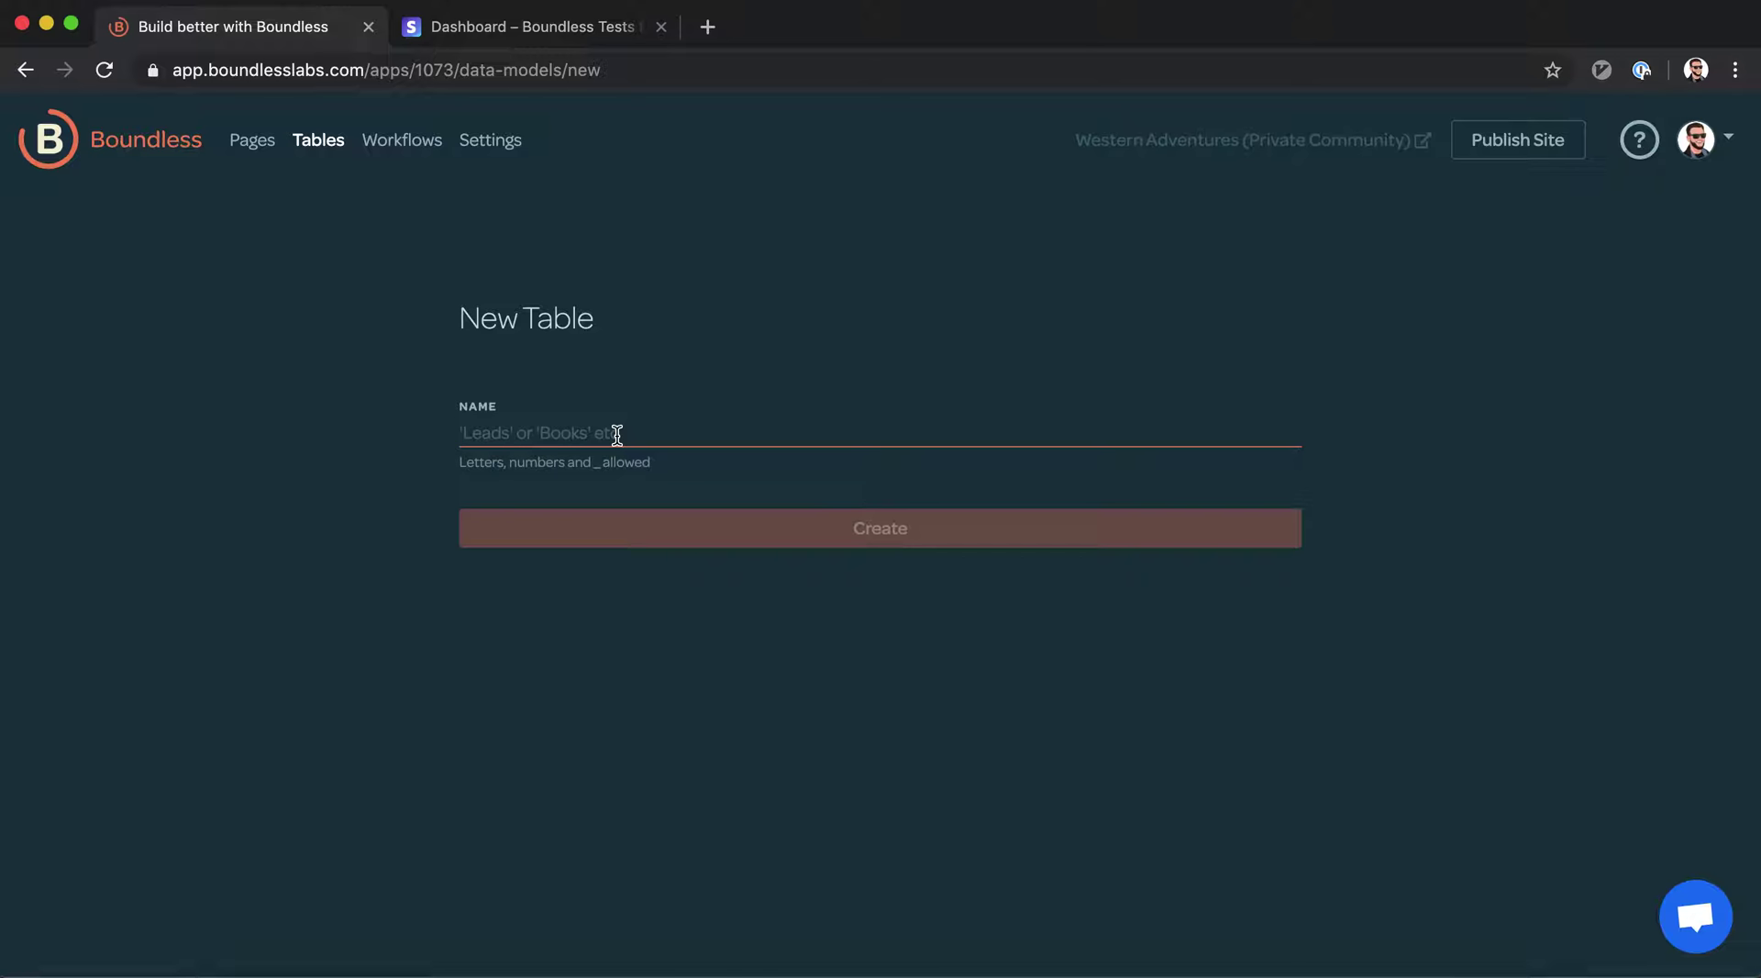
pyautogui.write('Pricing Plans')
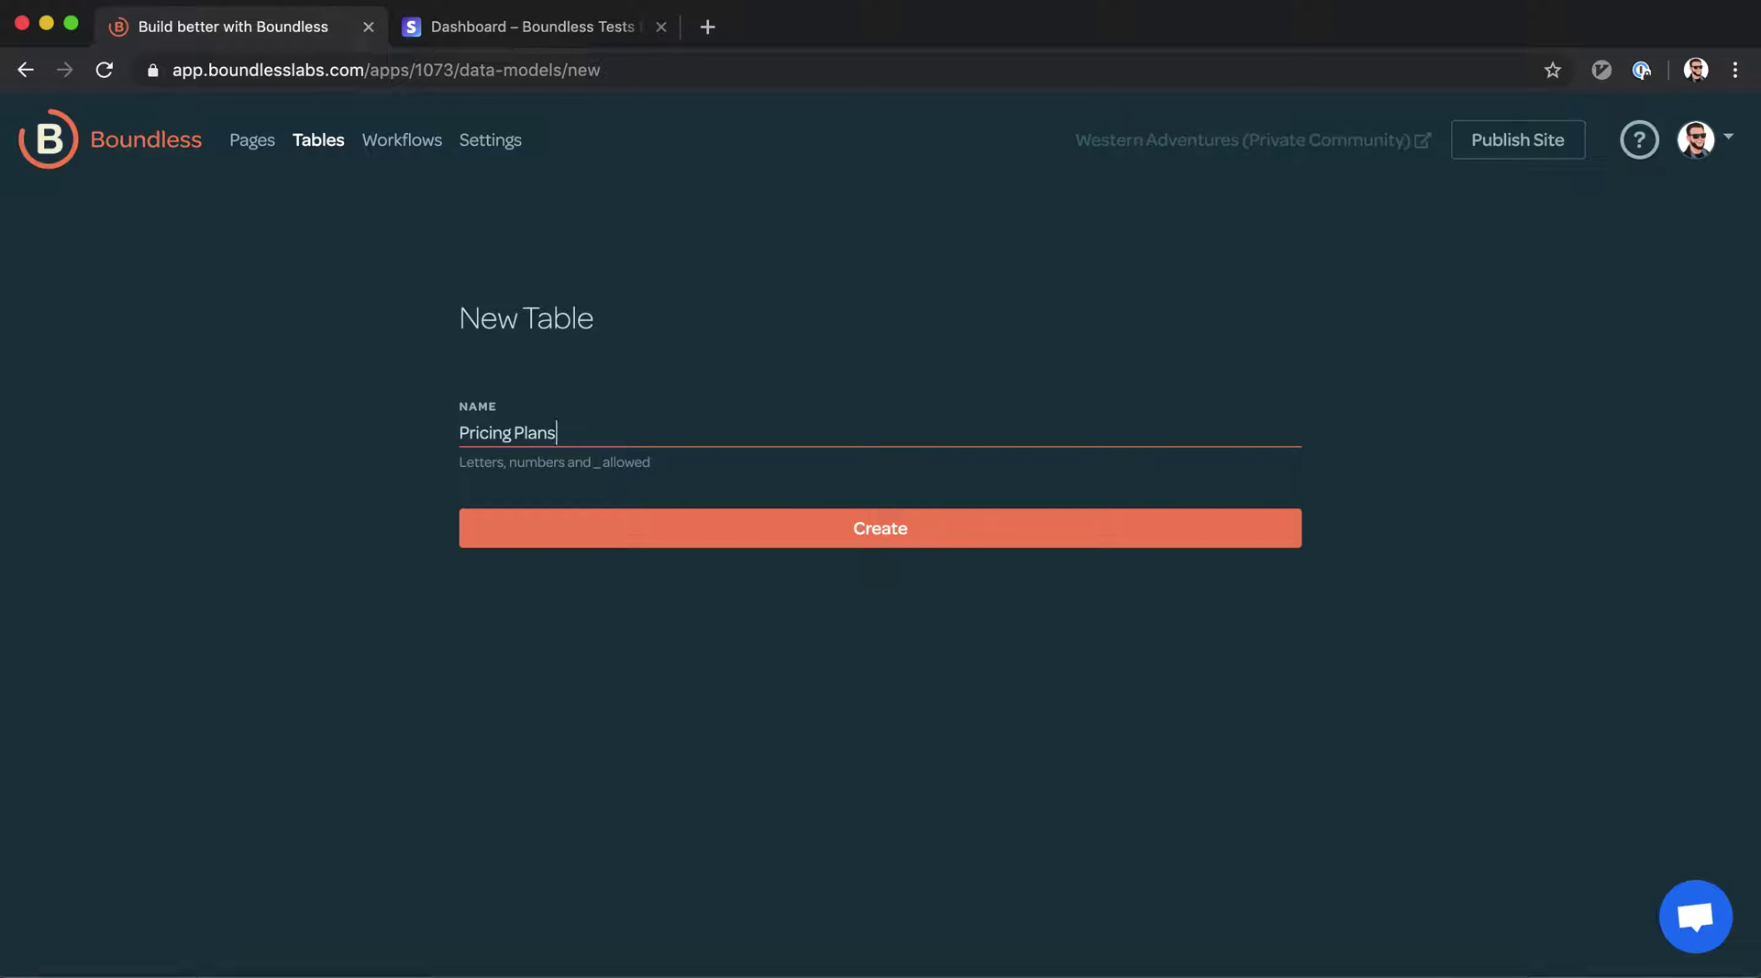
pyautogui.press('Return')
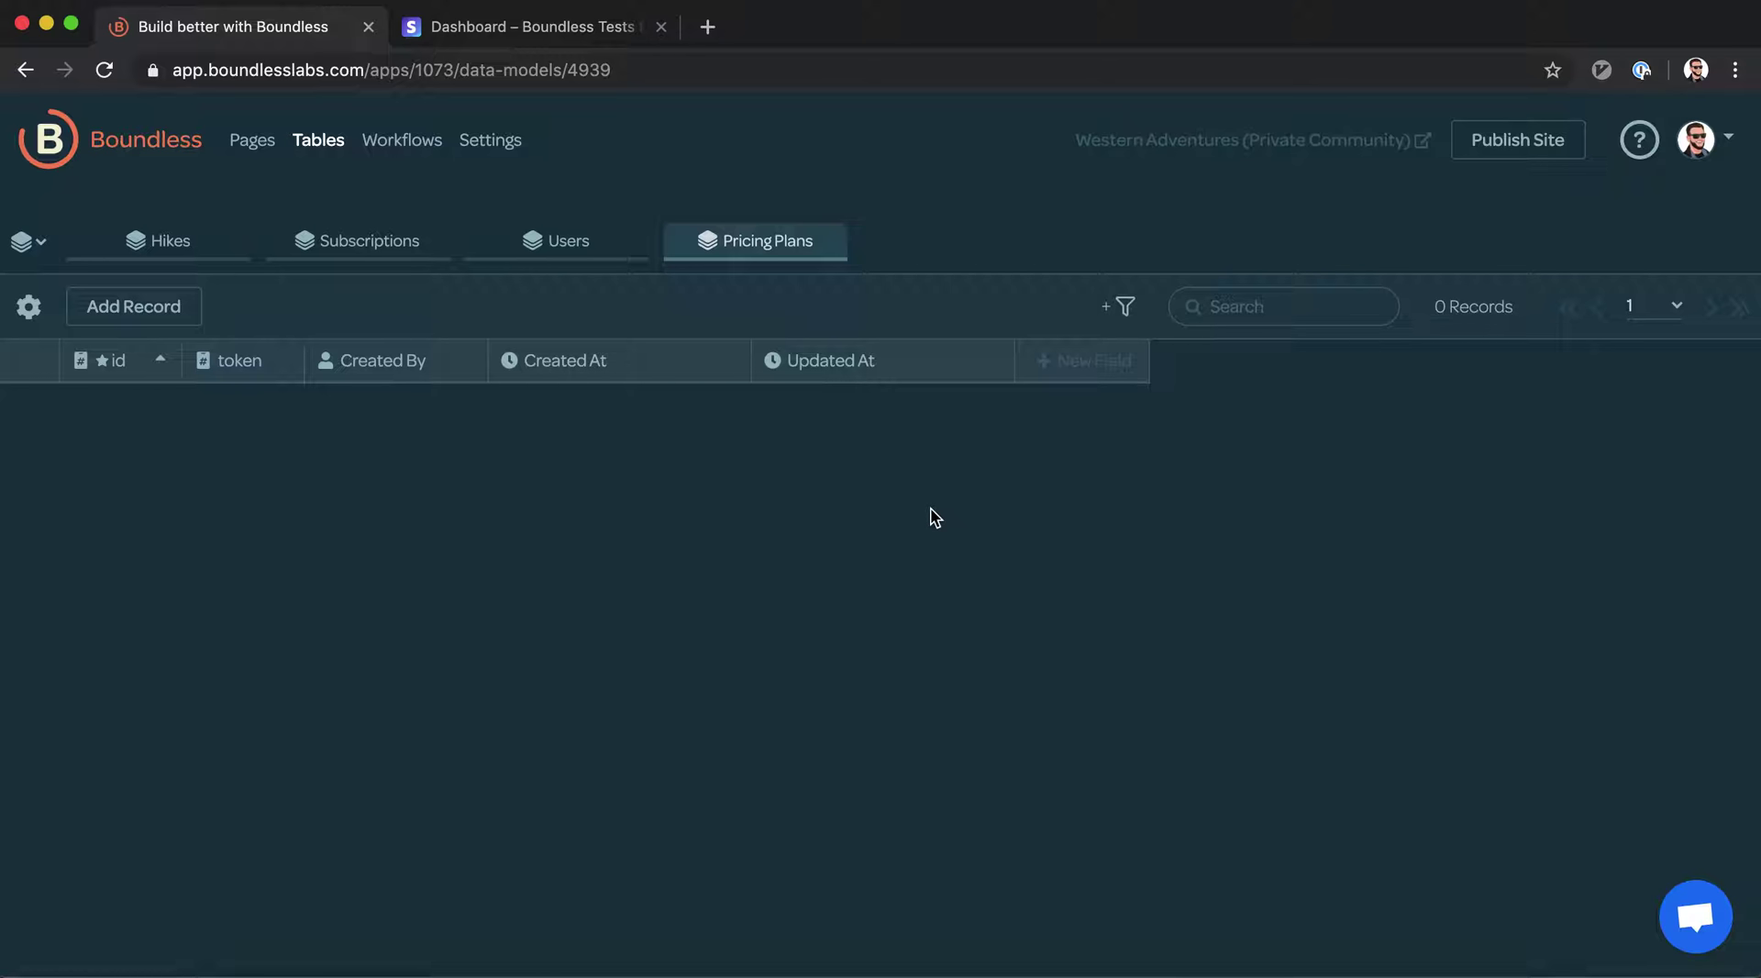
pyautogui.click(1082, 360)
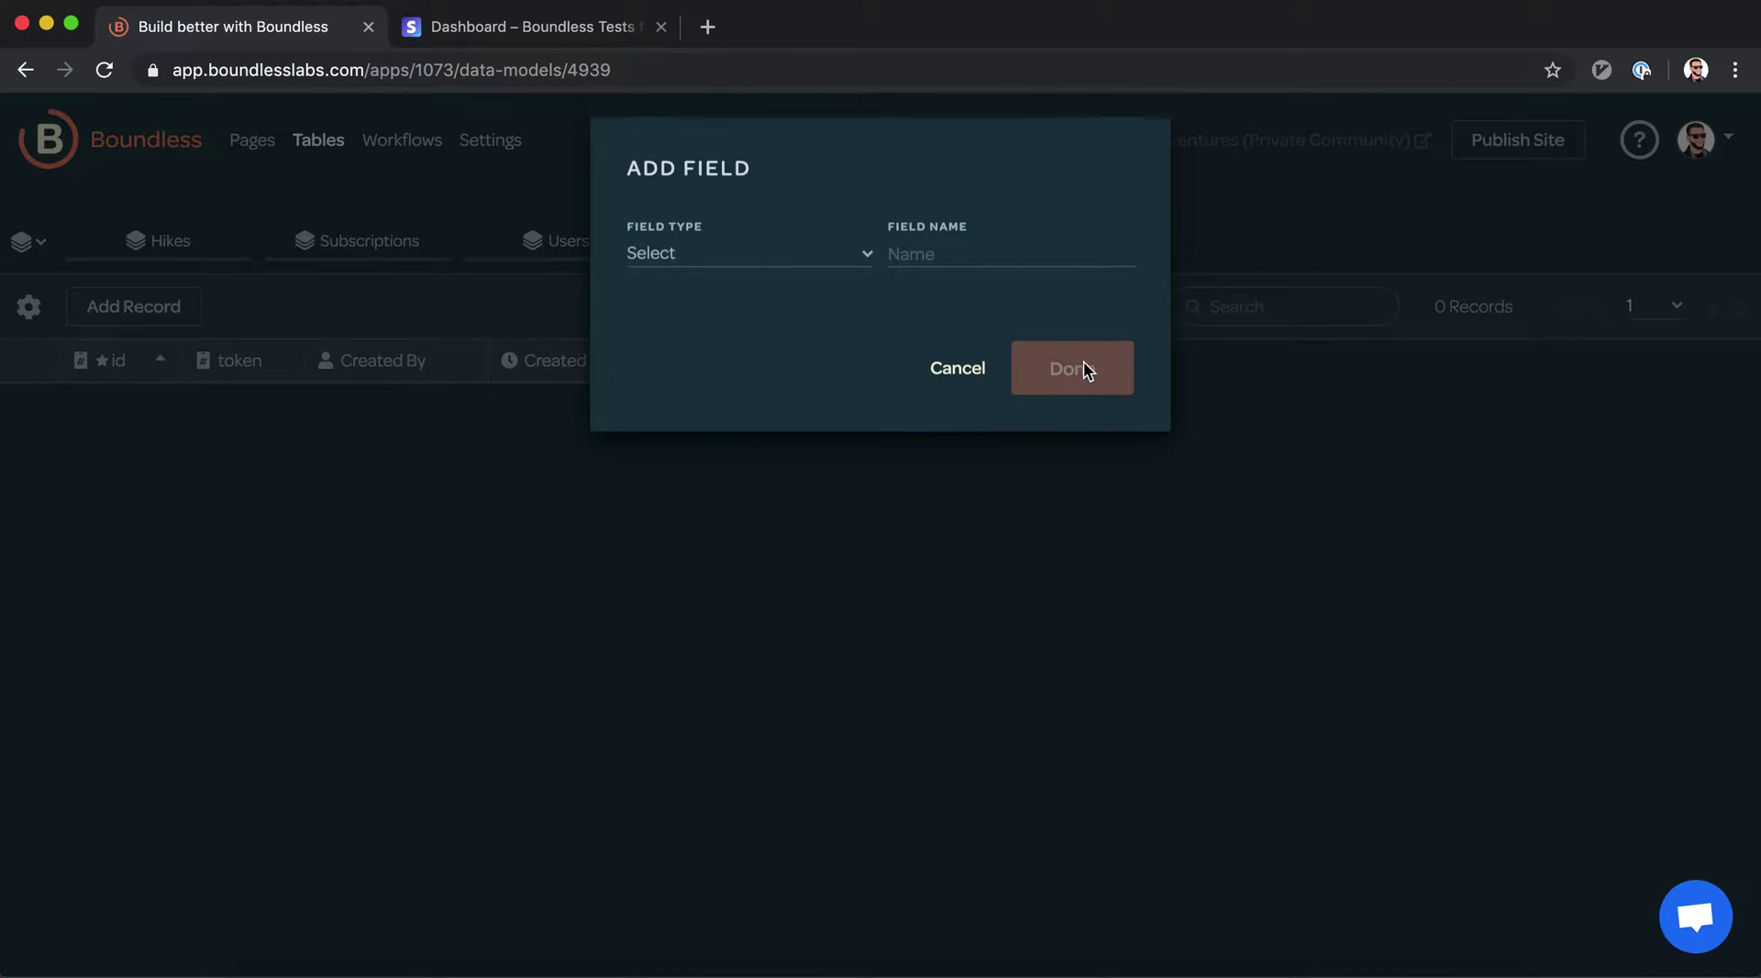
# Add a single line plain text field named Price Plan ID to Pricing Plans
pyautogui.click(831, 284)
pyautogui.click(807, 341)
pyautogui.click(975, 265)
pyautogui.write('Price Plan I')
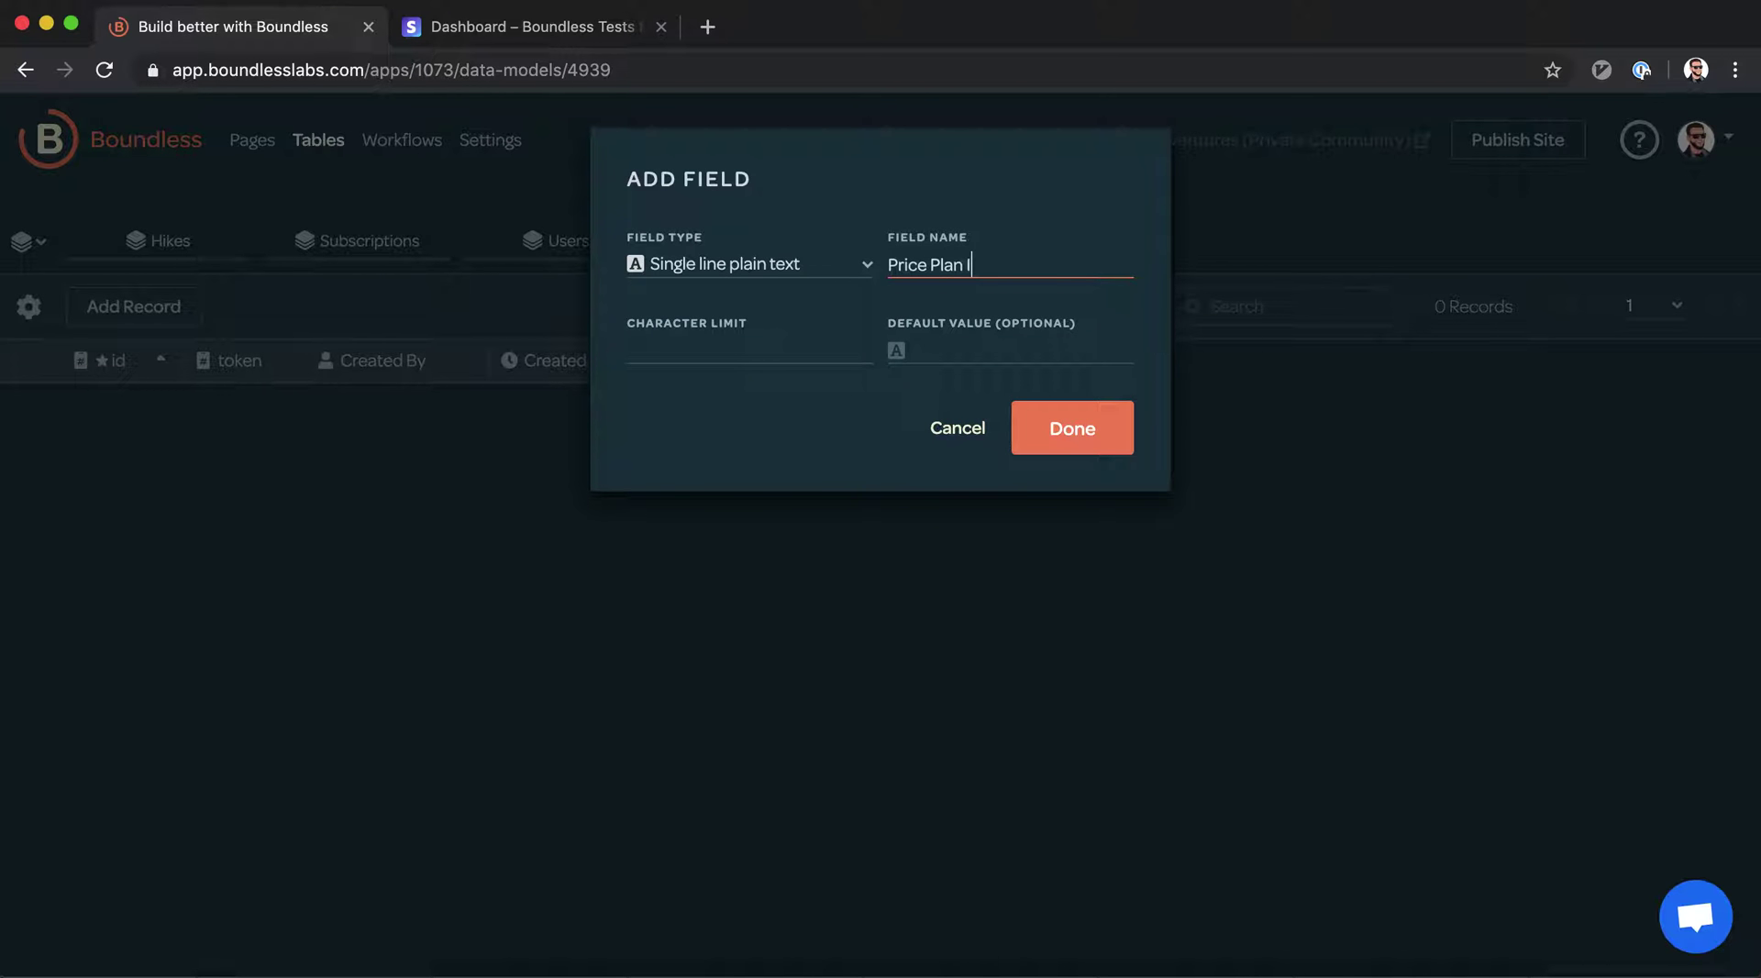
pyautogui.press('Return')
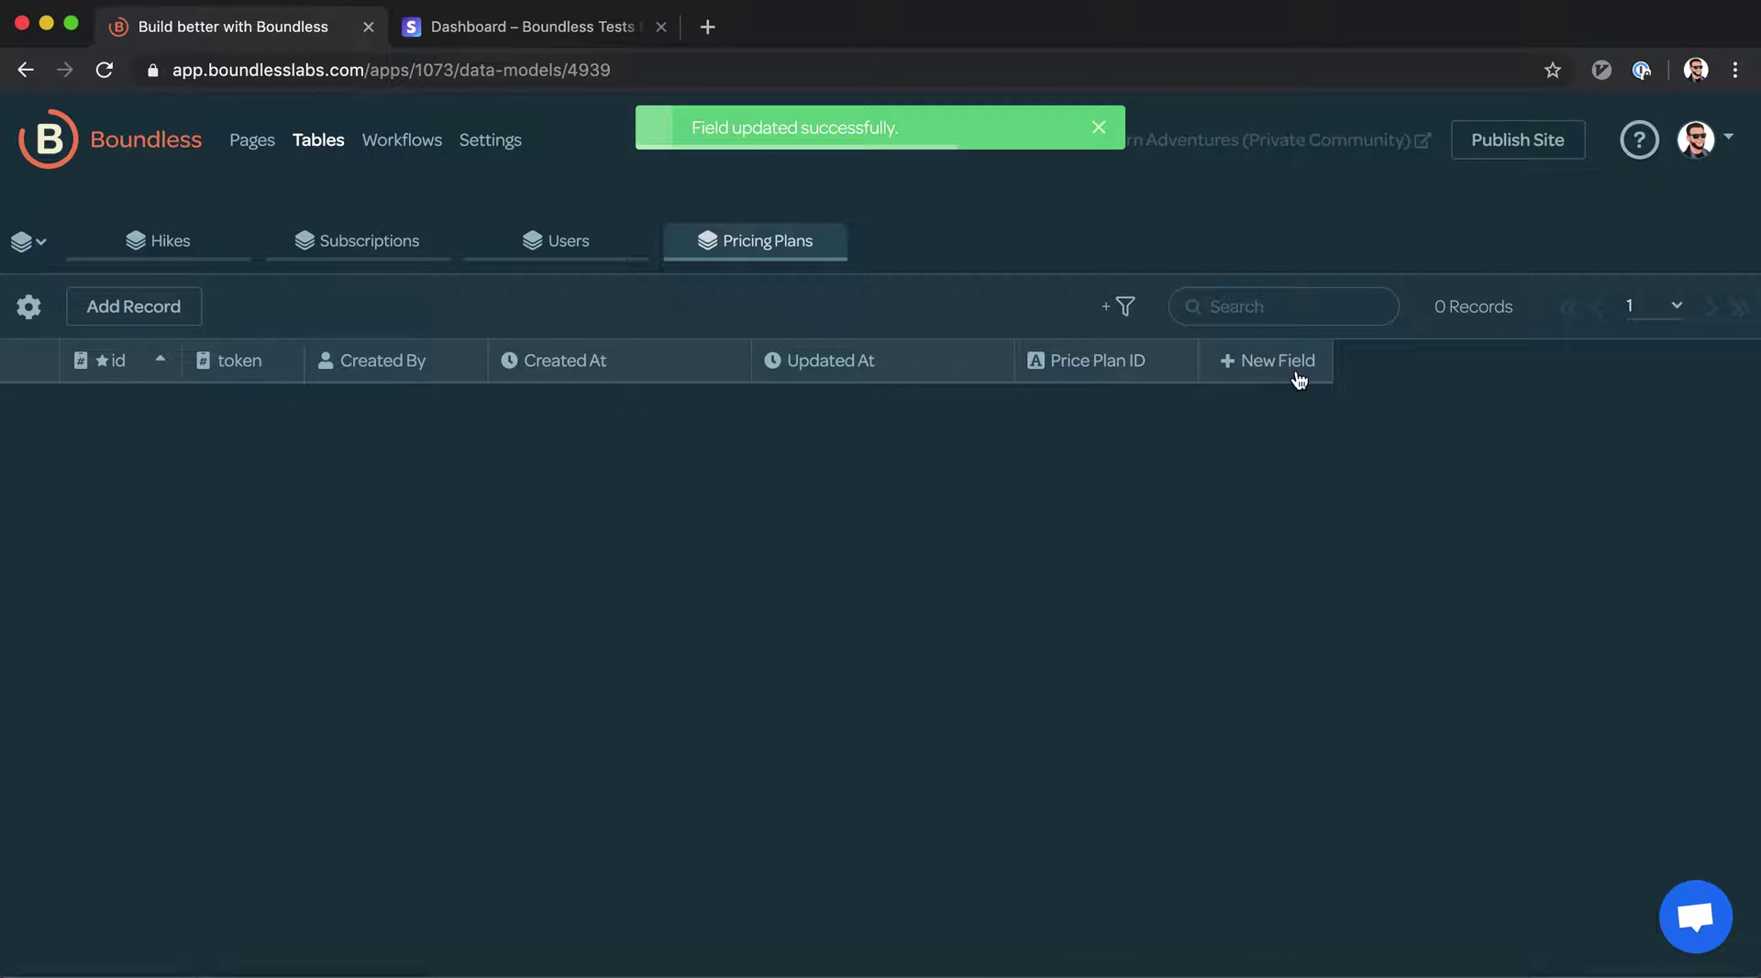
# Add a second single line plain text field named Description
pyautogui.click(1296, 377)
pyautogui.click(1042, 271)
pyautogui.write('Des')
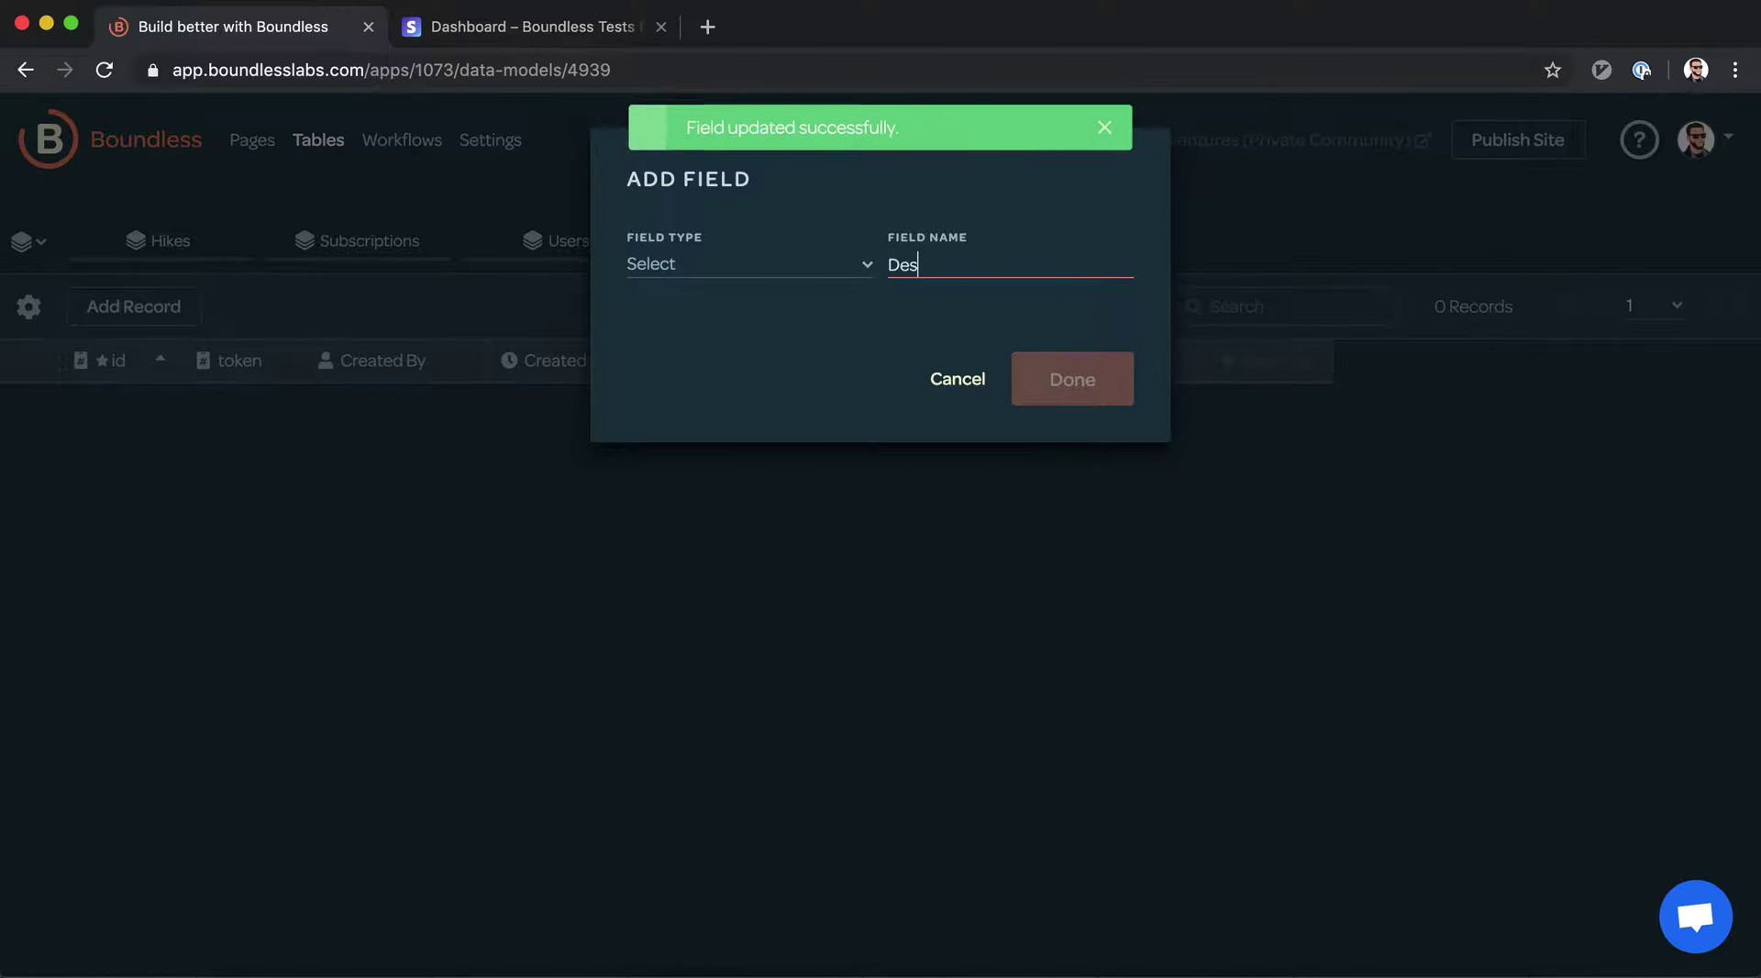
pyautogui.write('cription')
pyautogui.click(817, 263)
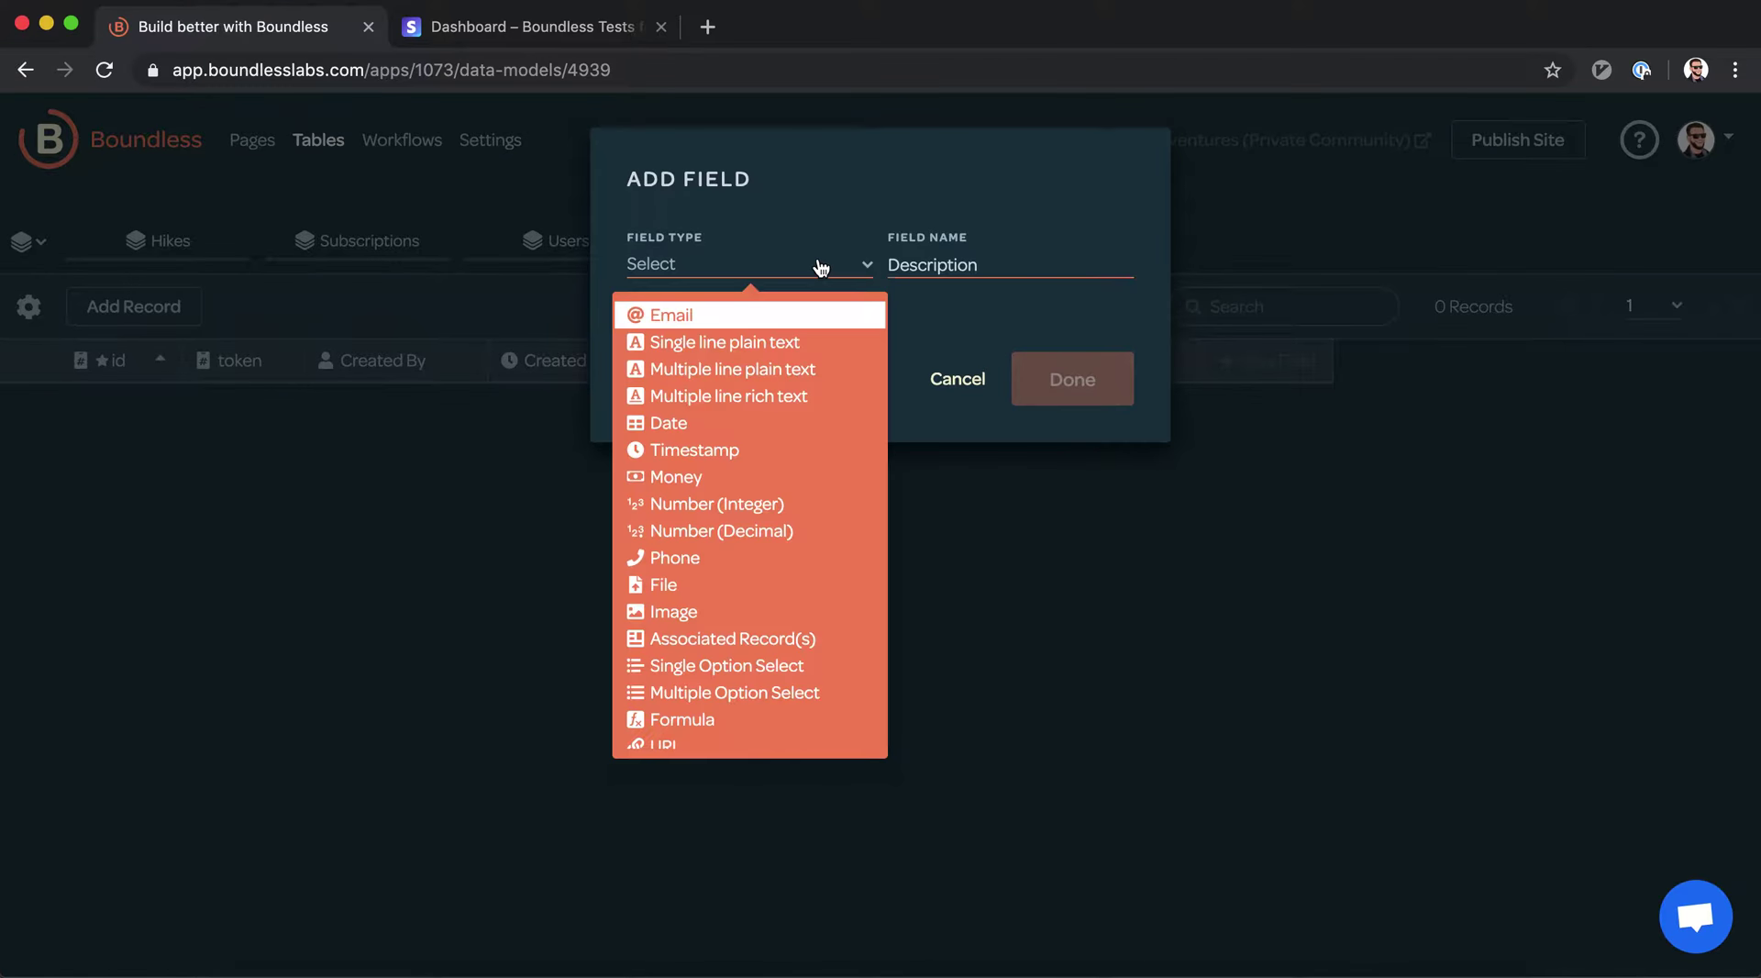
pyautogui.click(786, 341)
pyautogui.click(1109, 423)
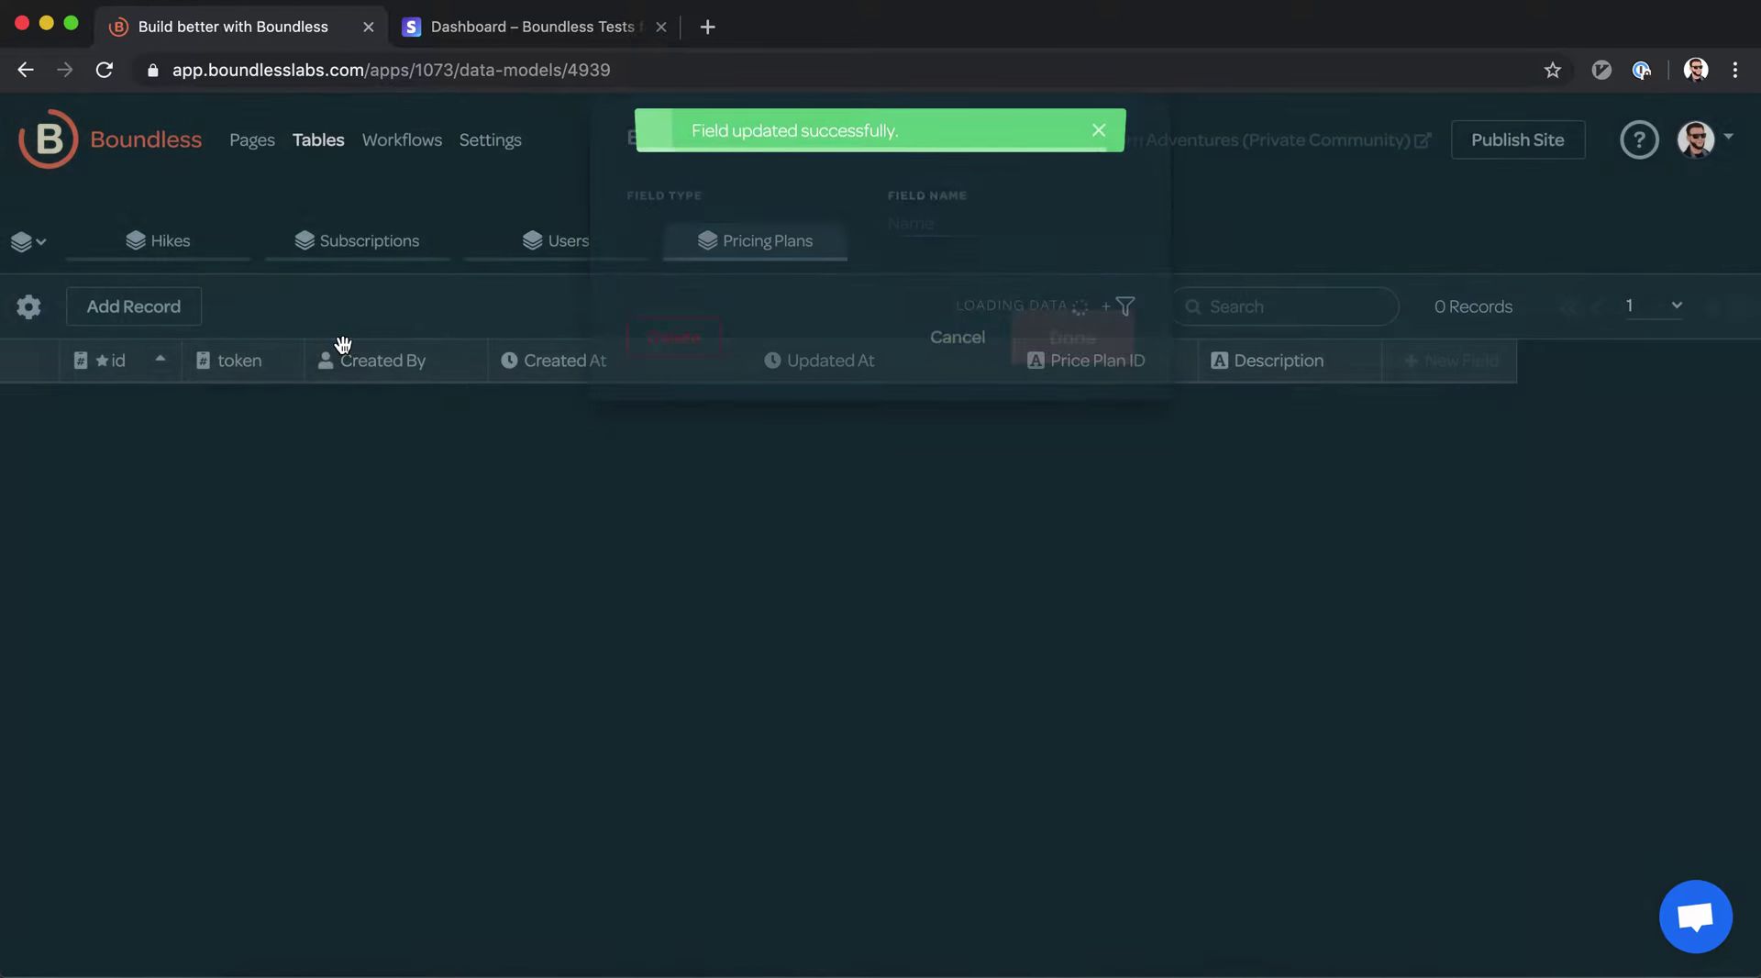
pyautogui.click(175, 308)
# Save a Pricing Plans record with the Yearly plan ID and description '$190/year (16% discount!)'
pyautogui.click(865, 346)
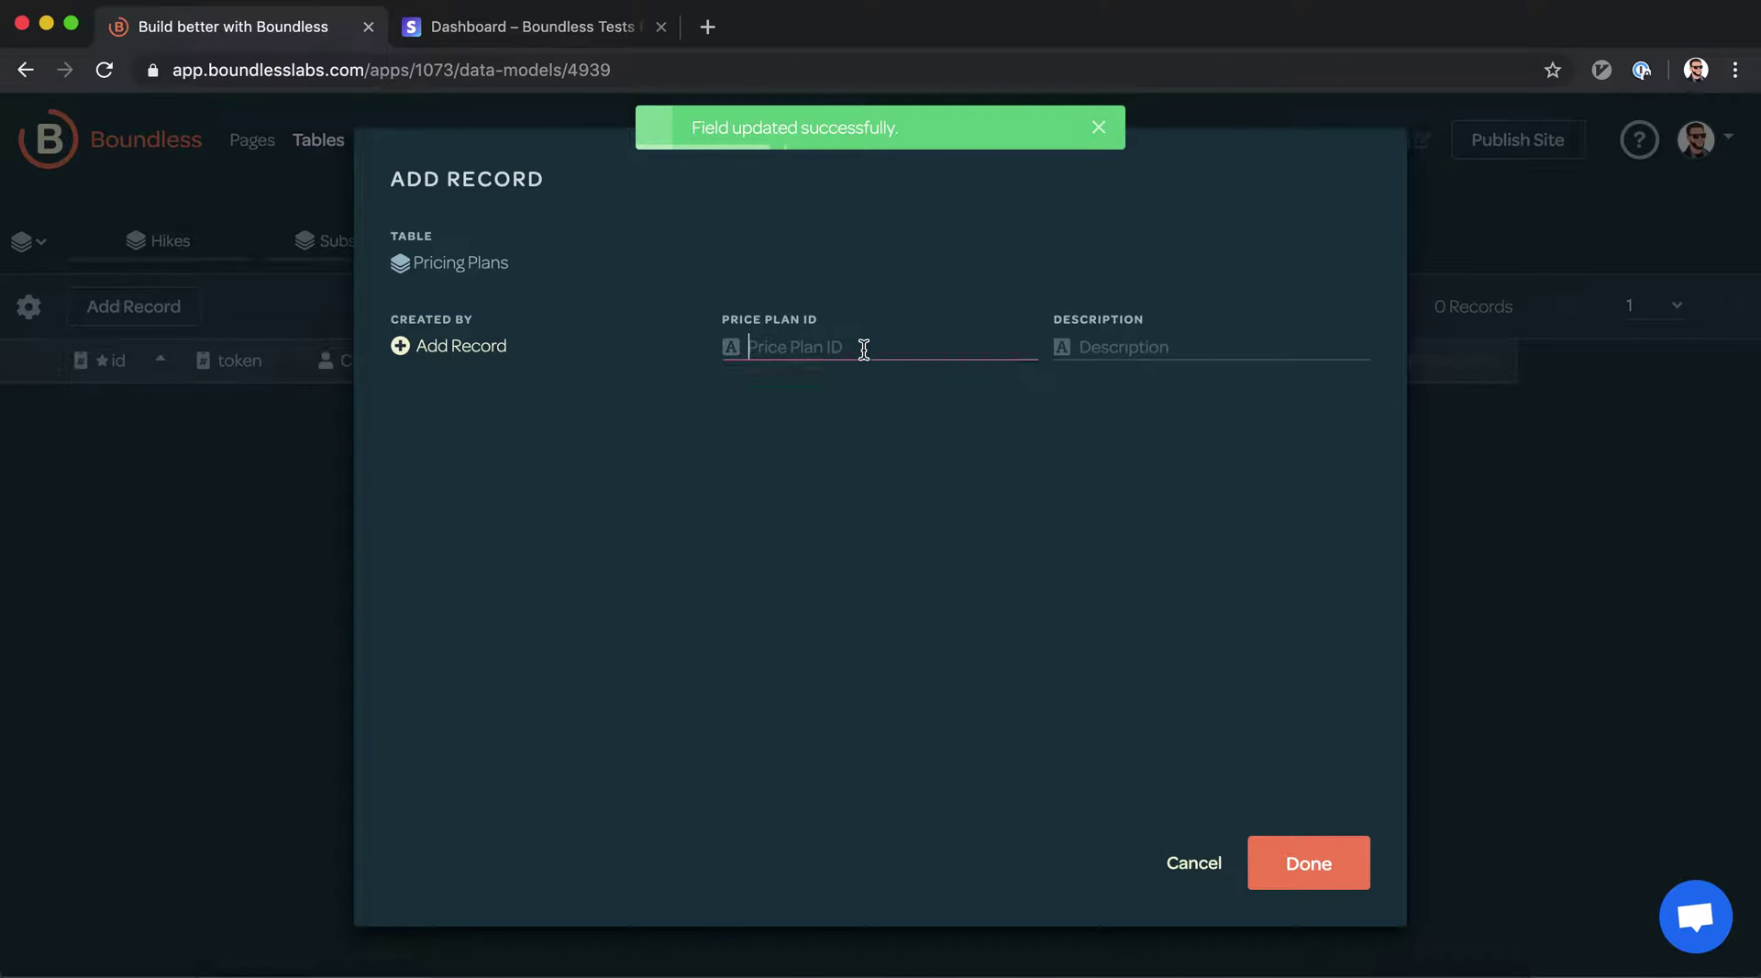
pyautogui.press('super+v')
pyautogui.click(1217, 347)
pyautogui.write('$190/year')
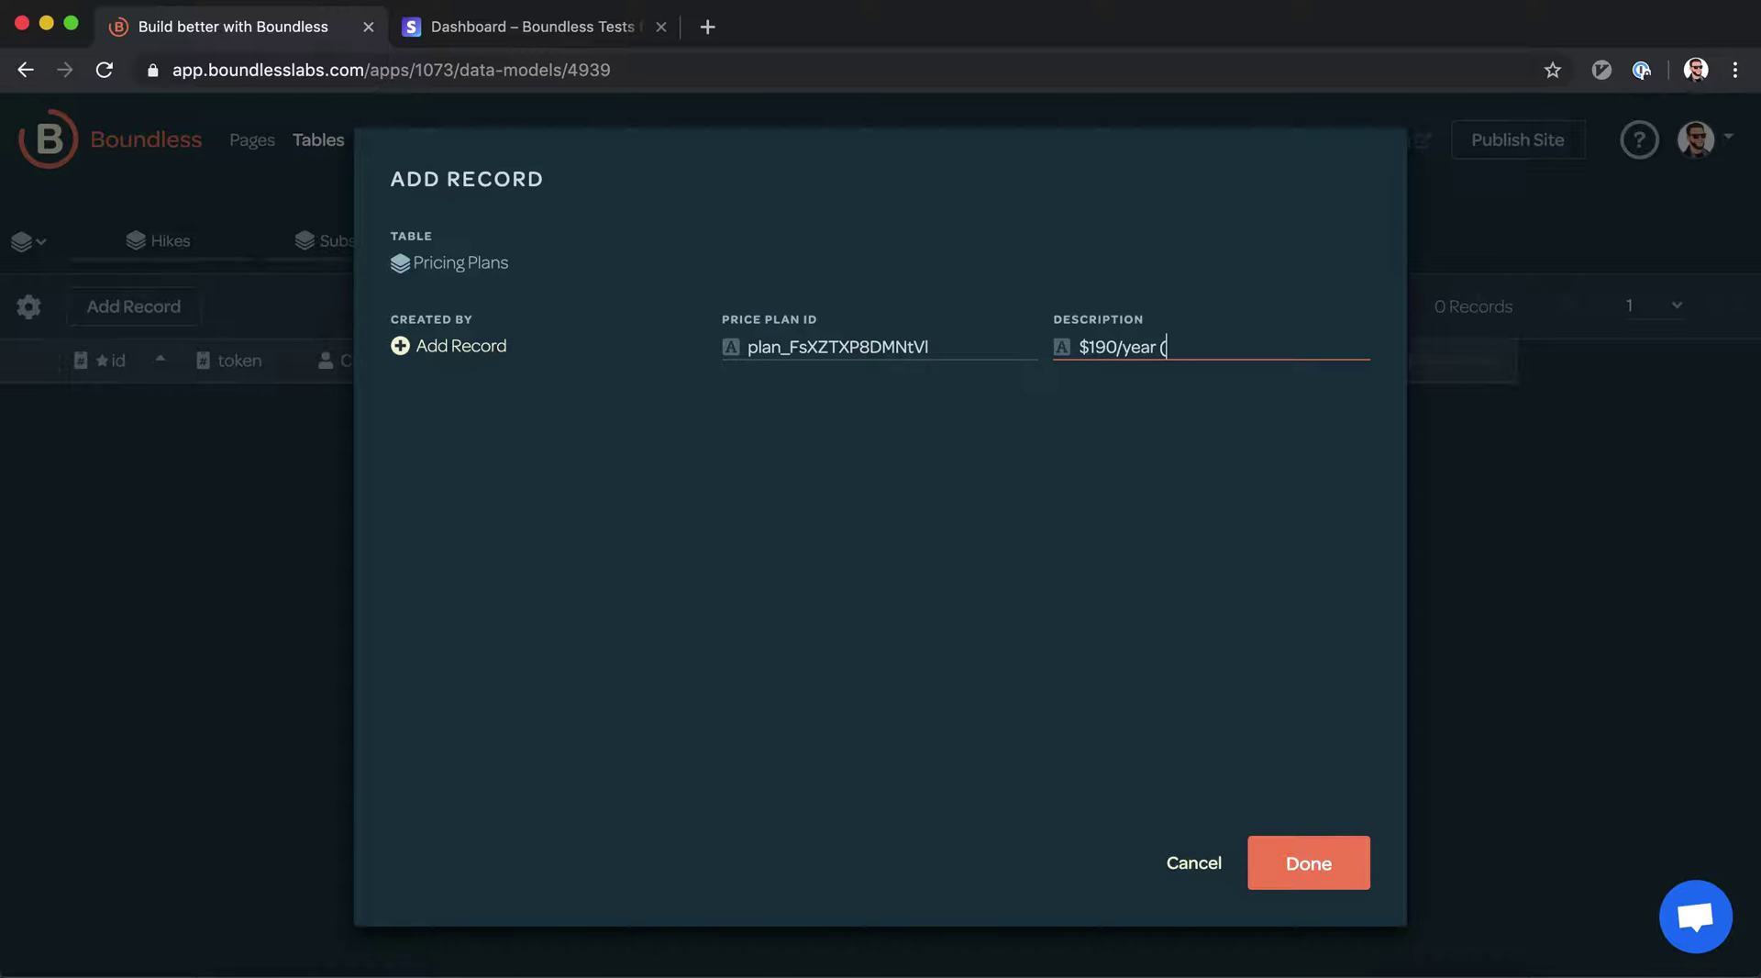
pyautogui.press('super+space')
pyautogui.write('2/12')
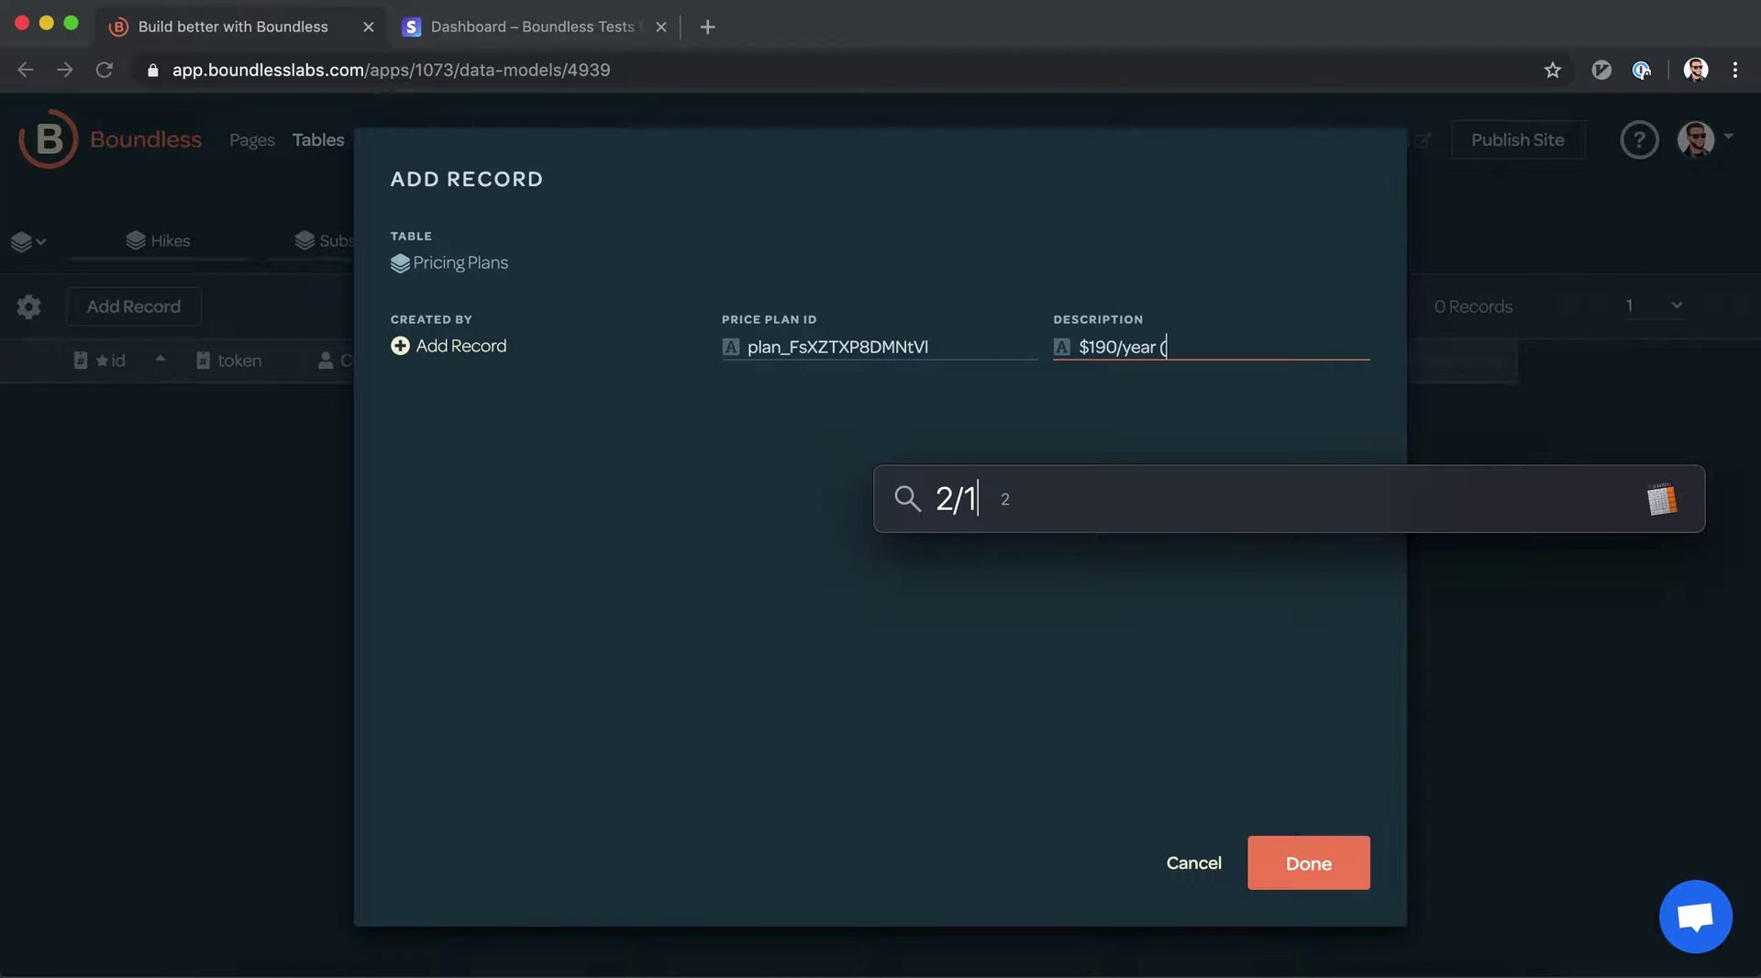
pyautogui.press('BackSpace')
pyautogui.press('BackSpace')
pyautogui.press('BackSpace')
pyautogui.press('BackSpace')
pyautogui.press('Escape')
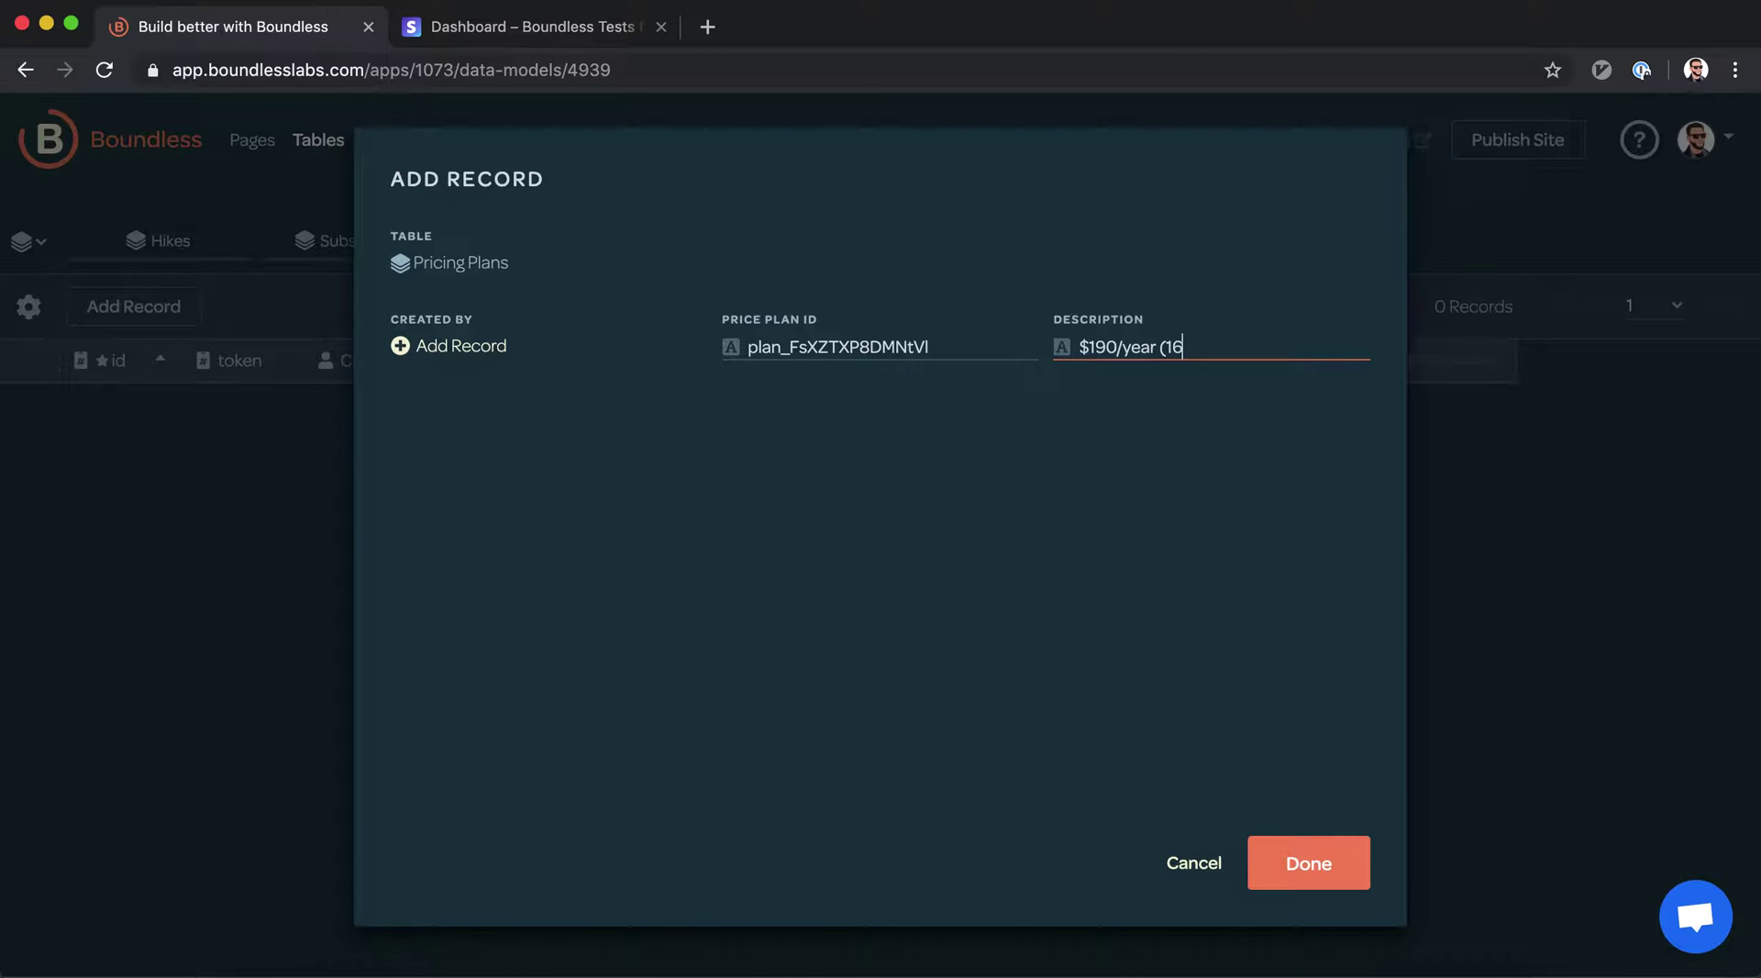
pyautogui.write('16% discou')
pyautogui.click(1279, 871)
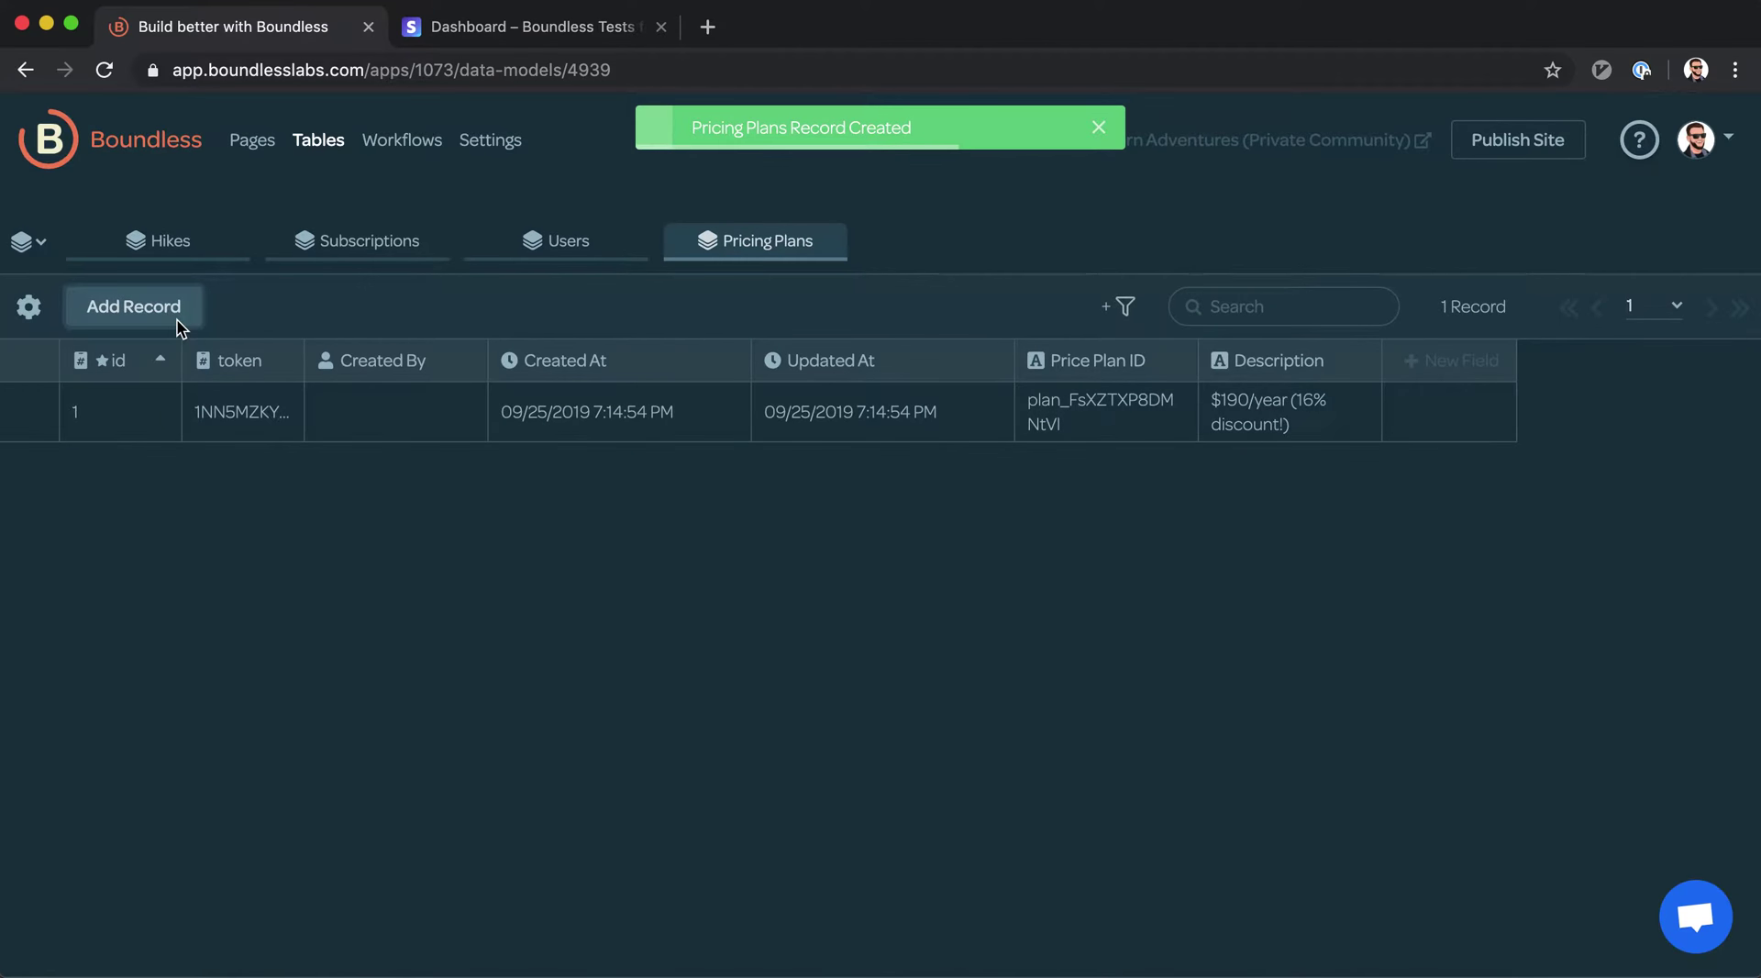
pyautogui.click(179, 321)
# Copy the Monthly plan's ID from the WA Basic product in Stripe
pyautogui.click(577, 32)
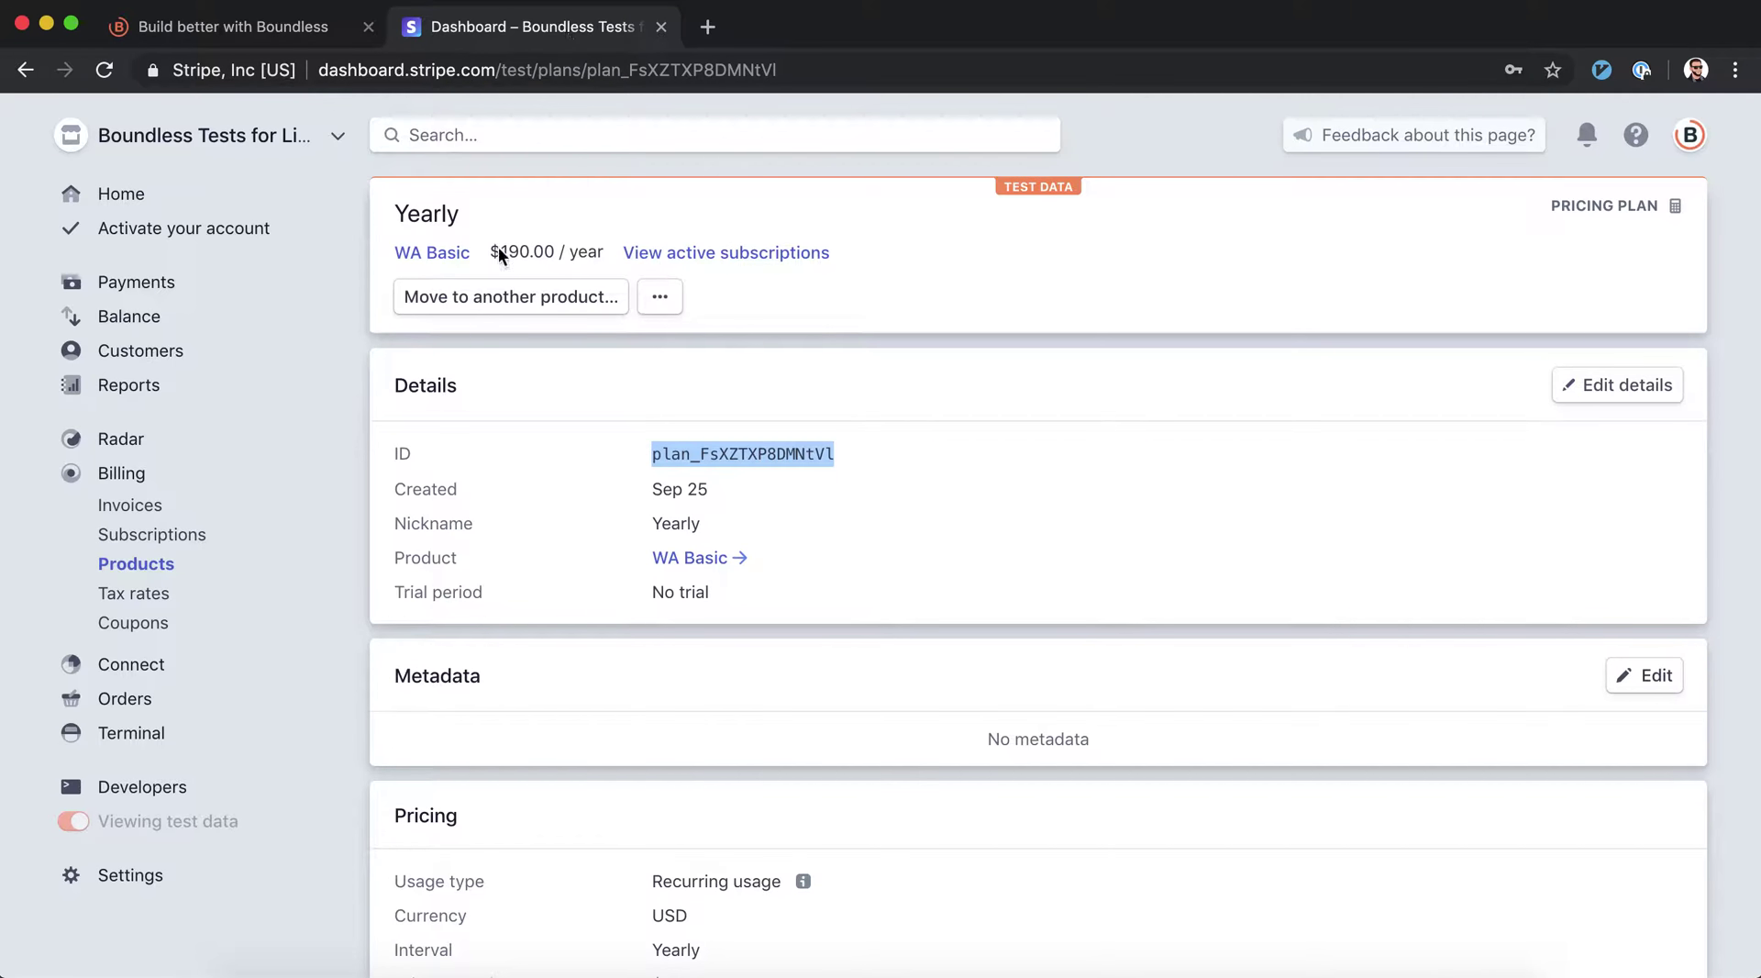
pyautogui.click(429, 253)
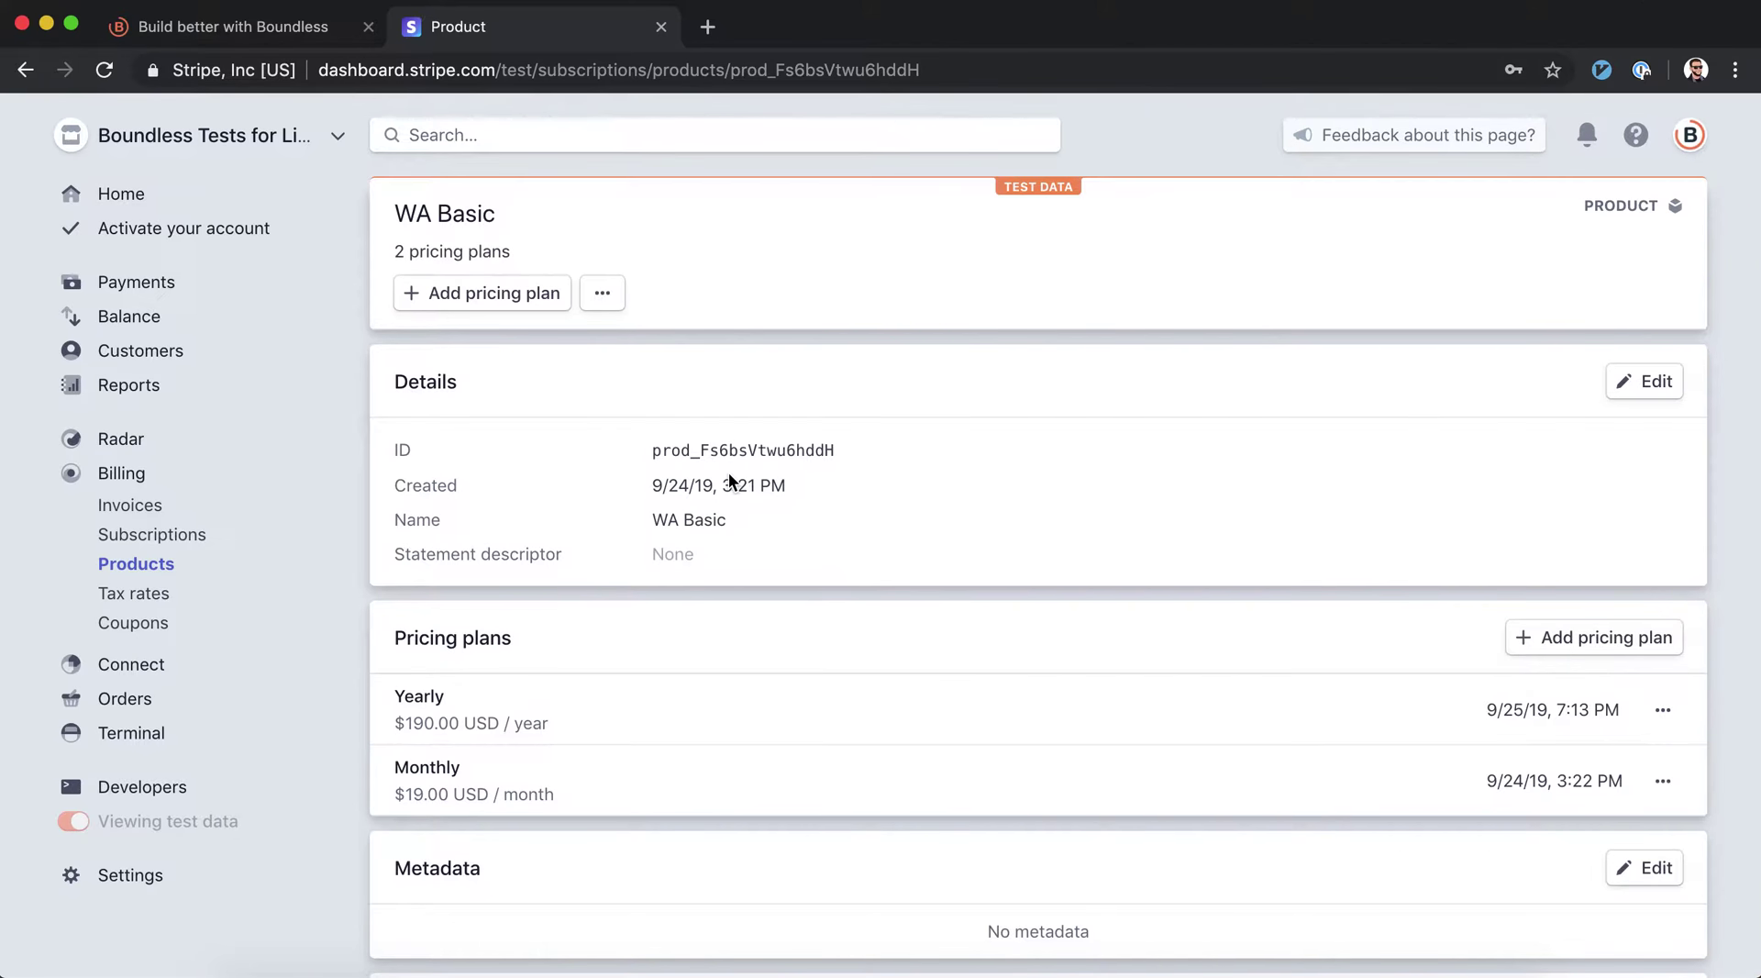
pyautogui.click(642, 782)
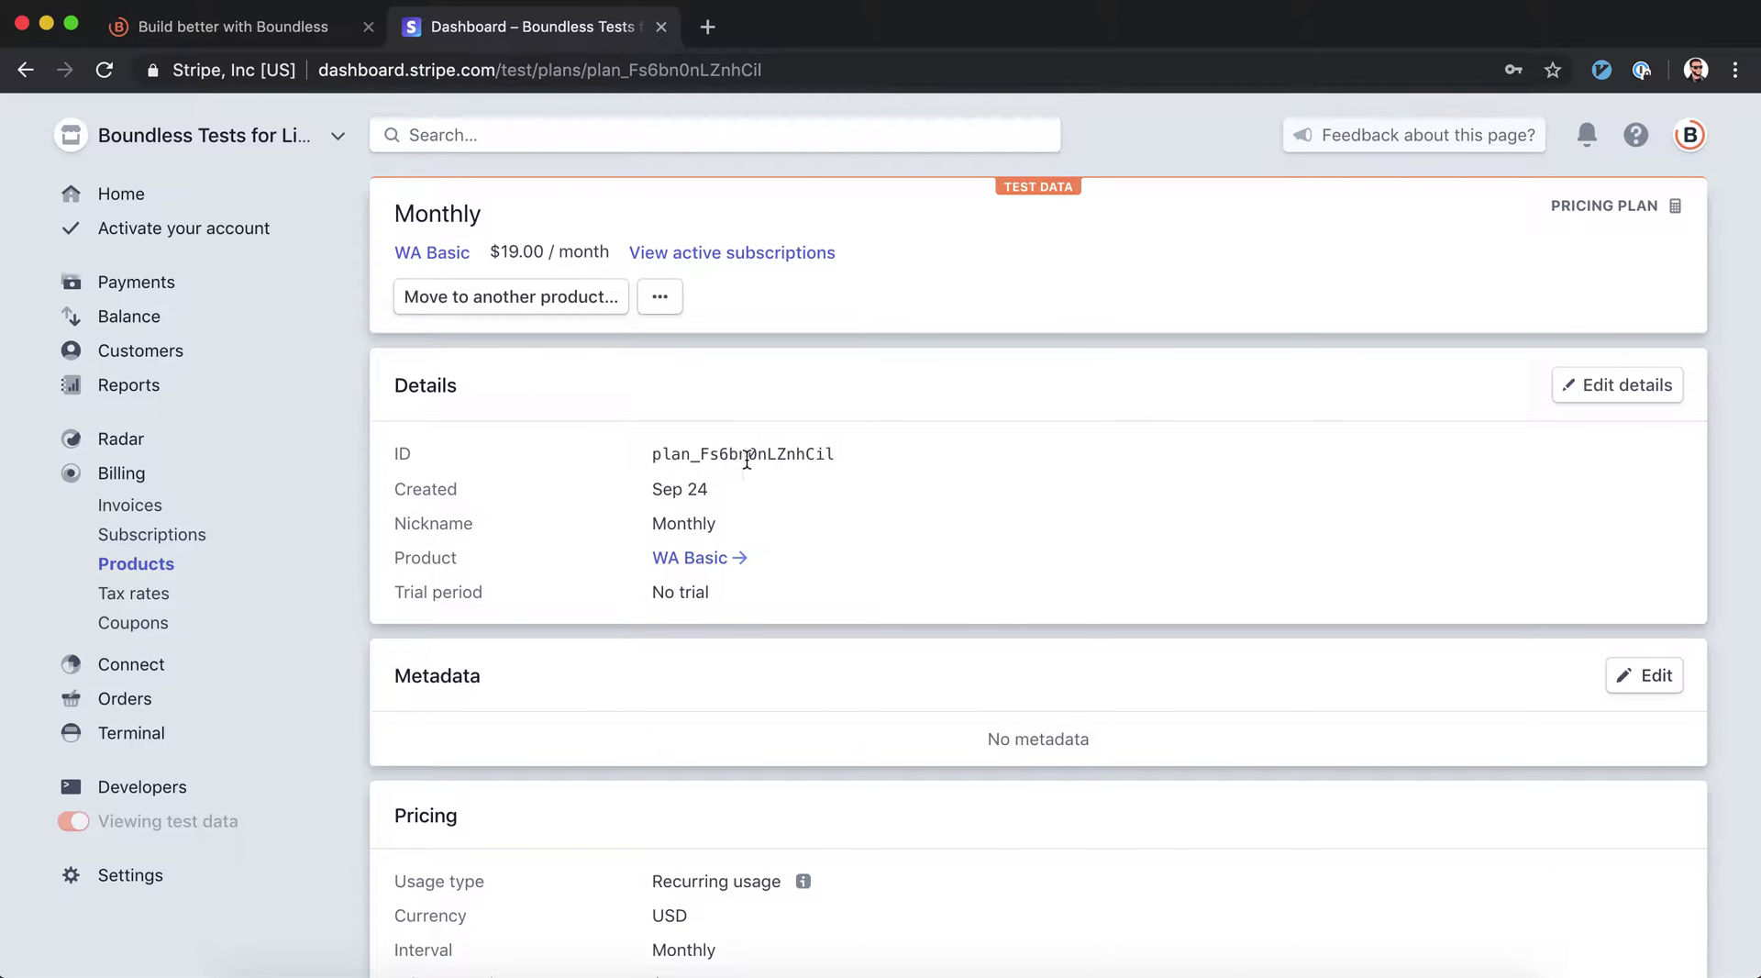
pyautogui.doubleClick(746, 461)
pyautogui.hotkey('ctrl', 'c')
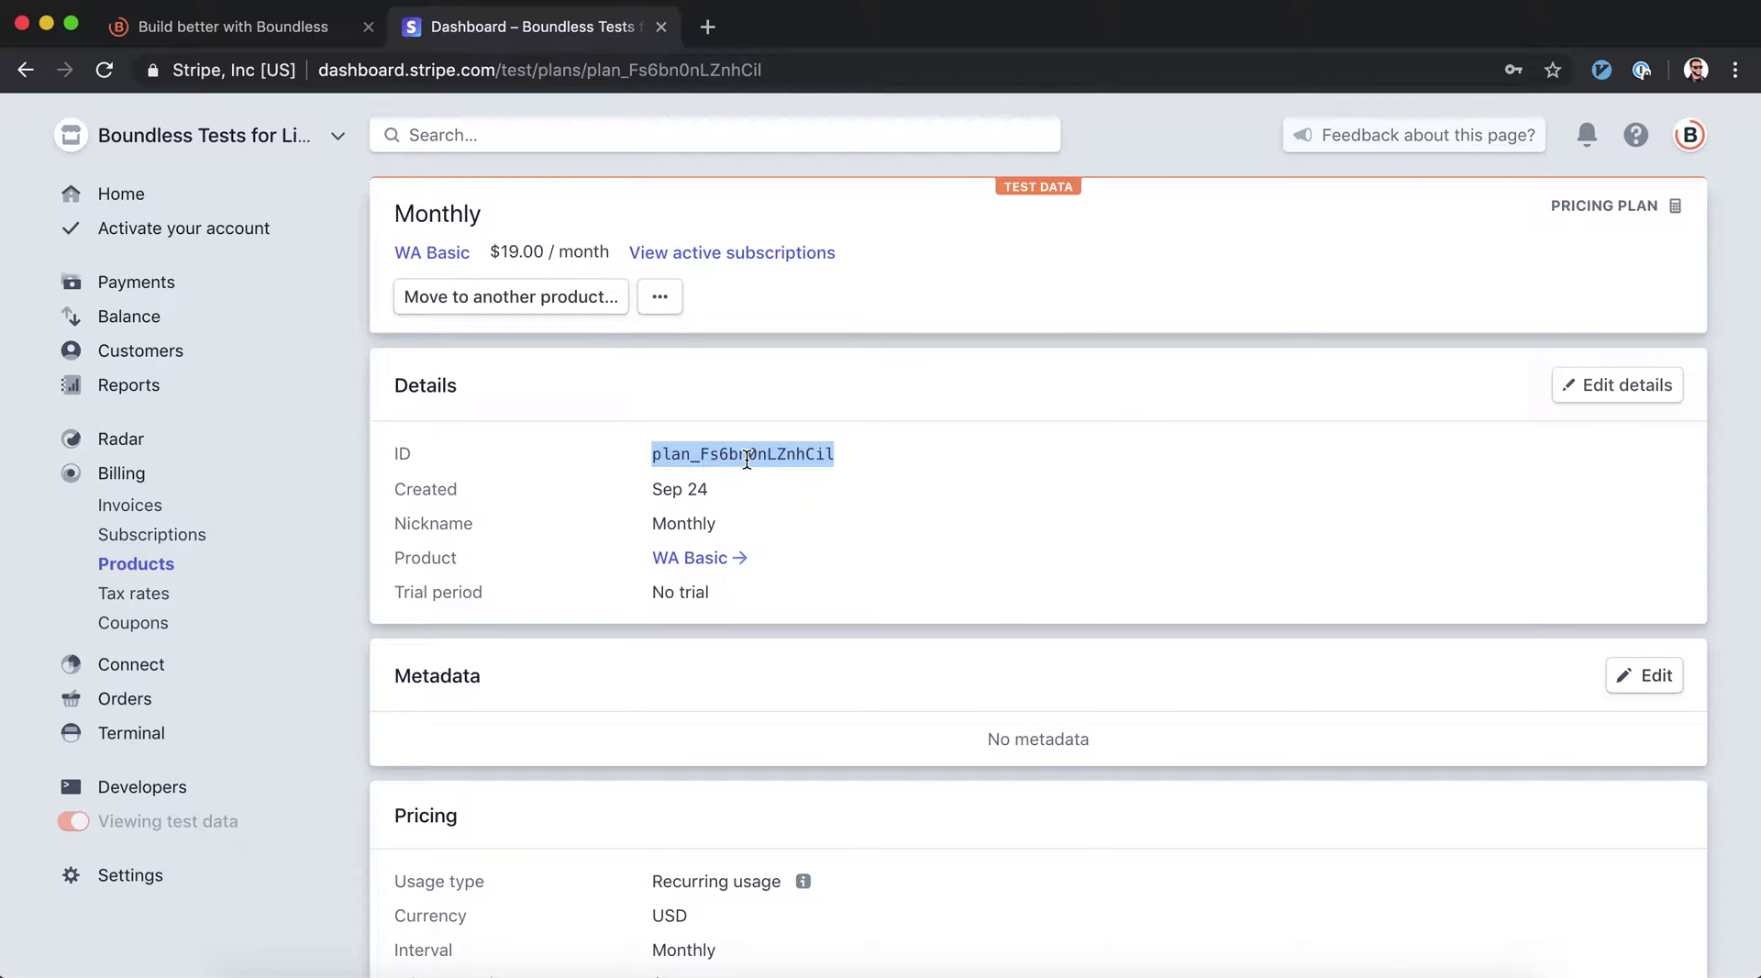
# Save a second Pricing Plans record with the Monthly plan ID and description '$19/month'
pyautogui.click(241, 16)
pyautogui.click(817, 347)
pyautogui.hotkey('ctrl', 'v')
pyautogui.click(1194, 356)
pyautogui.write('$19/')
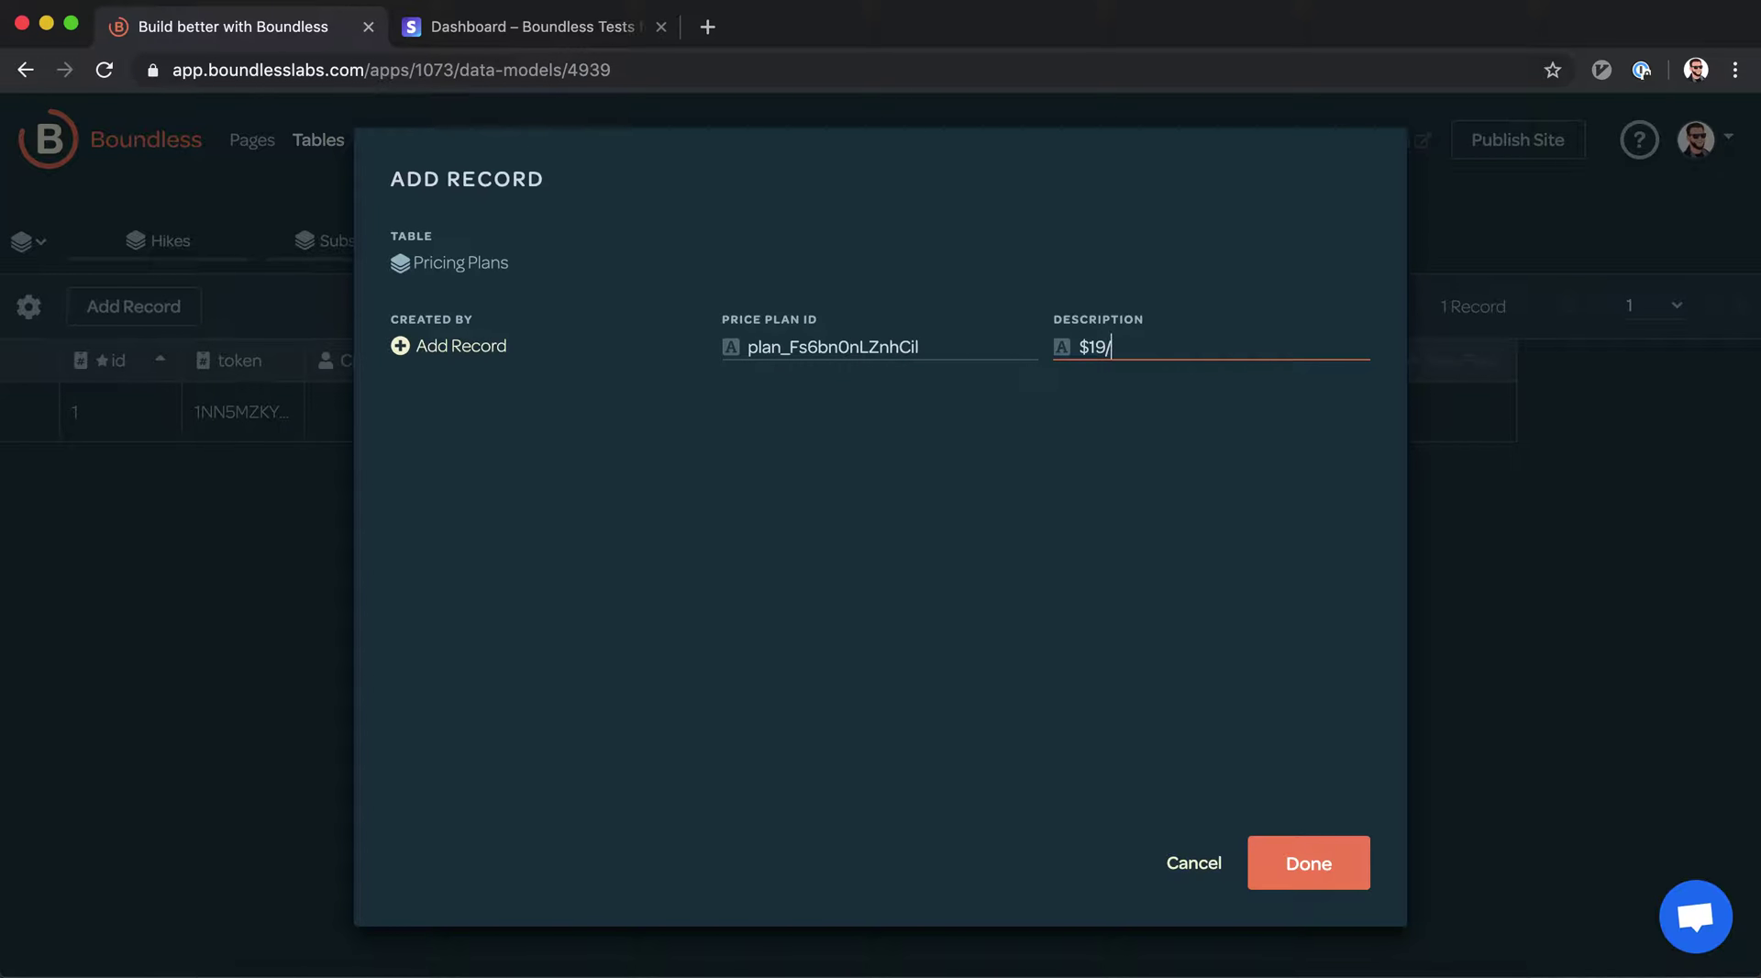
pyautogui.press('Return')
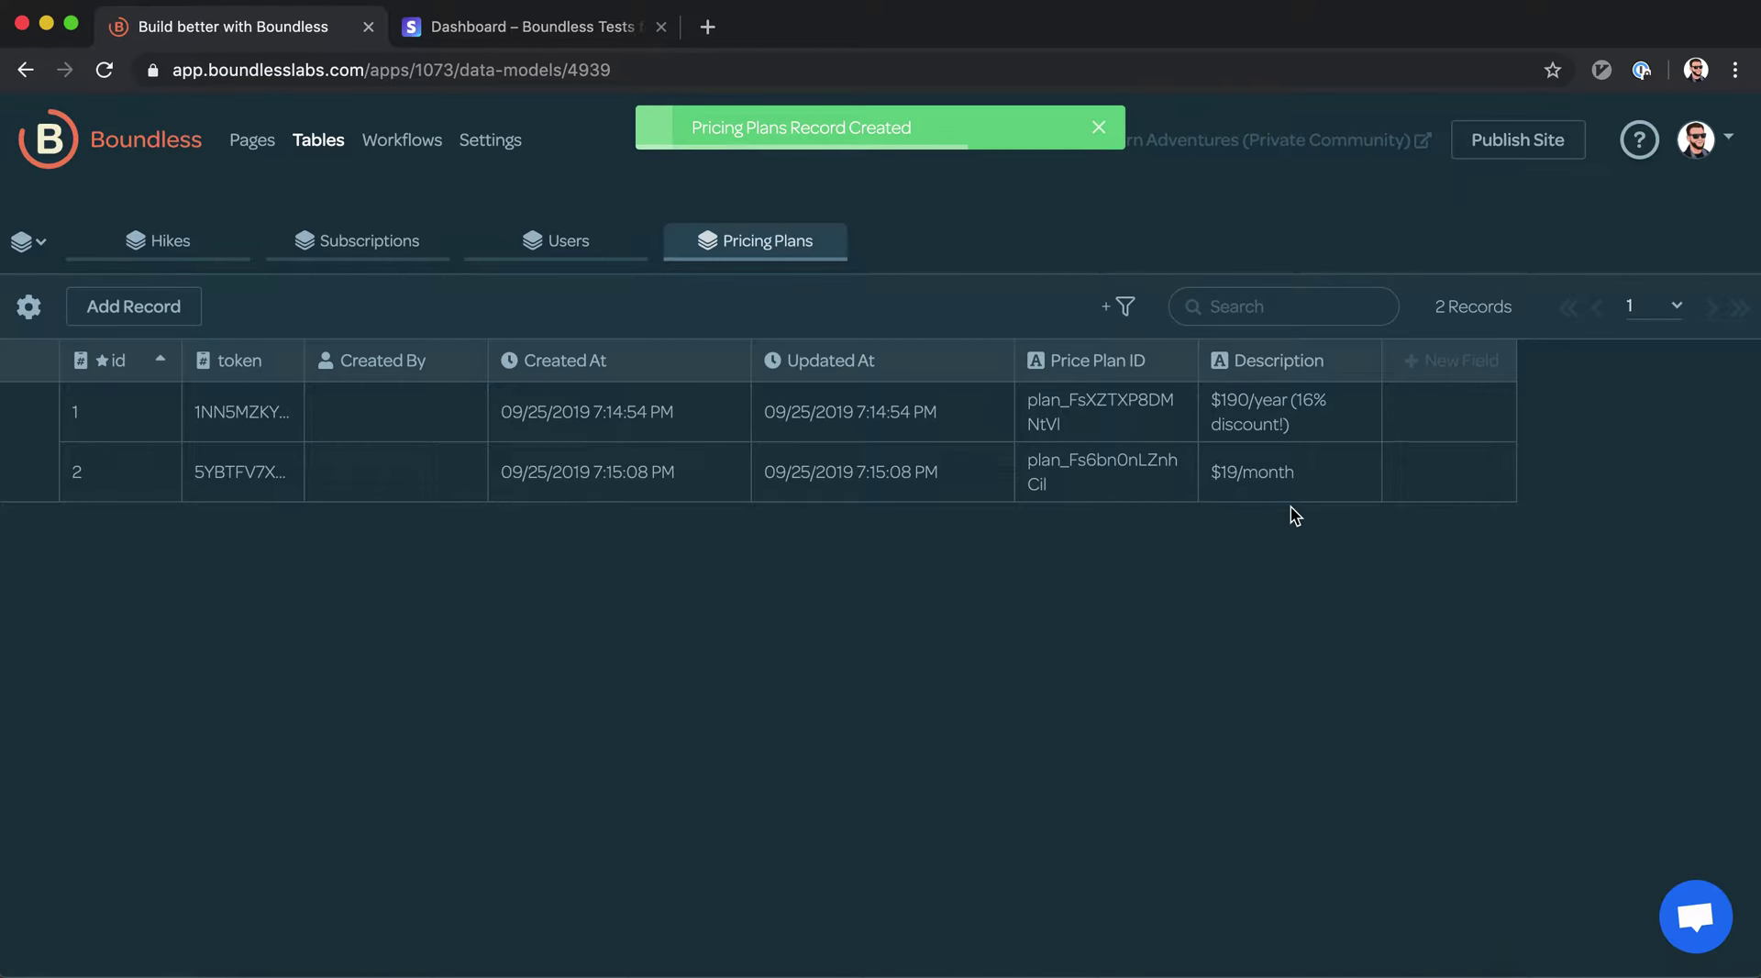
pyautogui.click(613, 241)
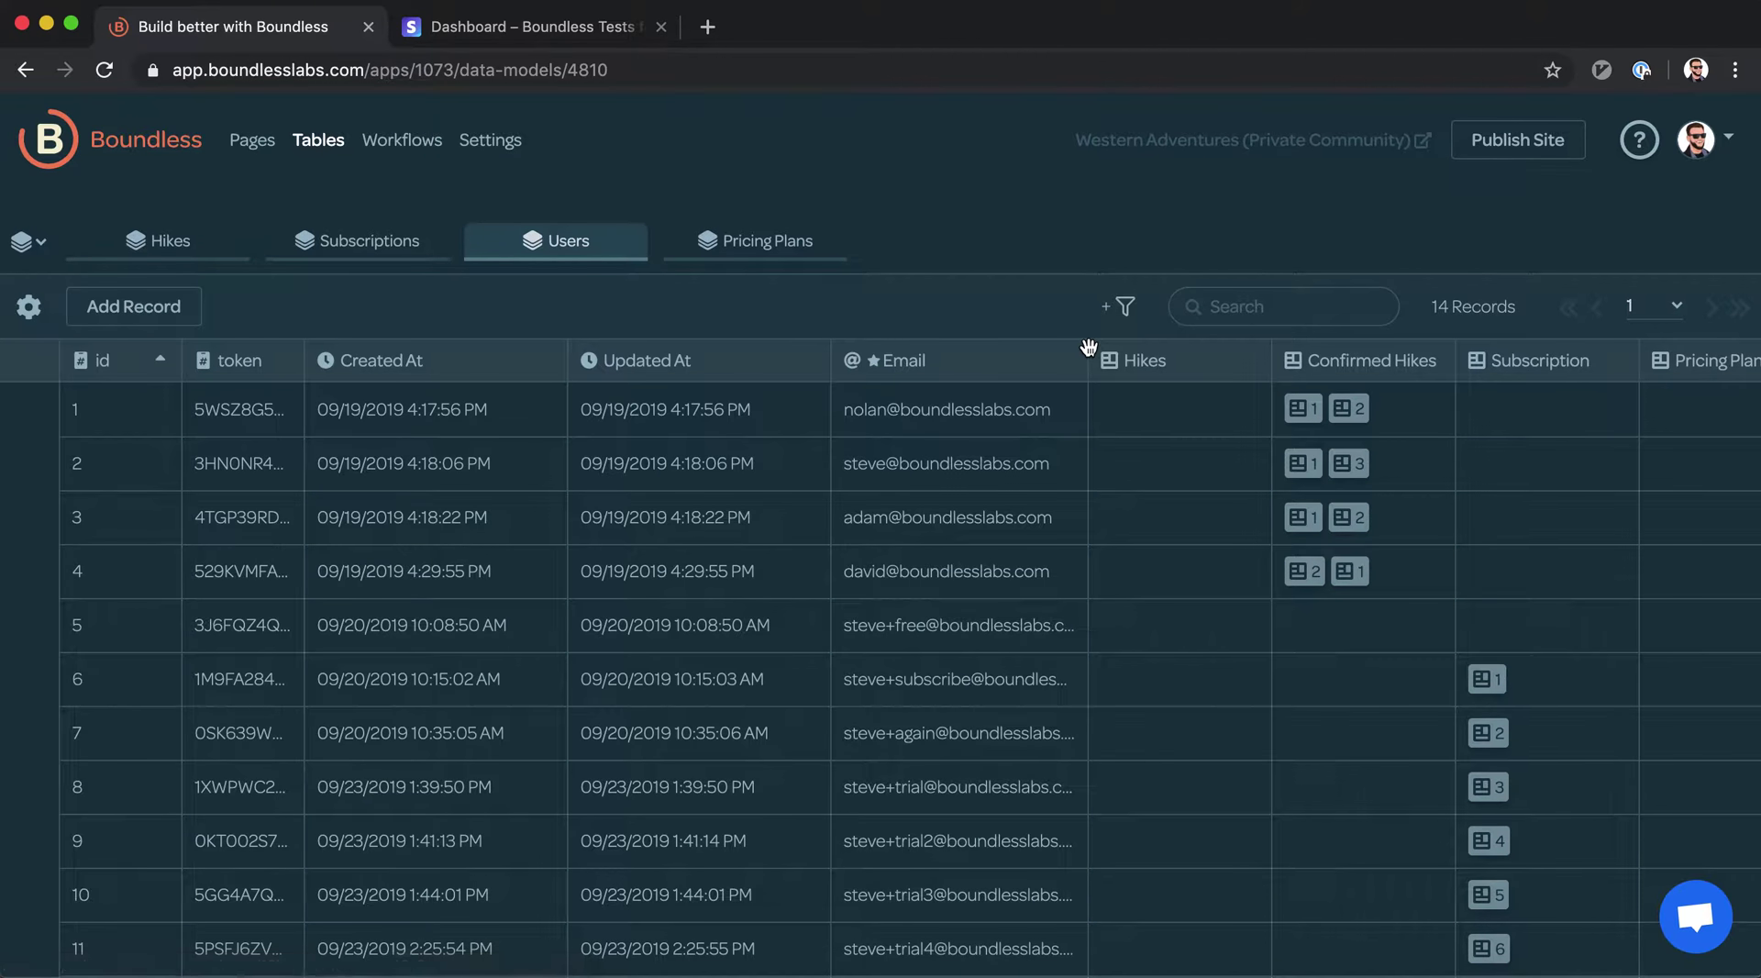
# Add a Chosen Price Plan field to Users, linked to the Pricing Plans table
pyautogui.hscroll(5, 1097, 414)
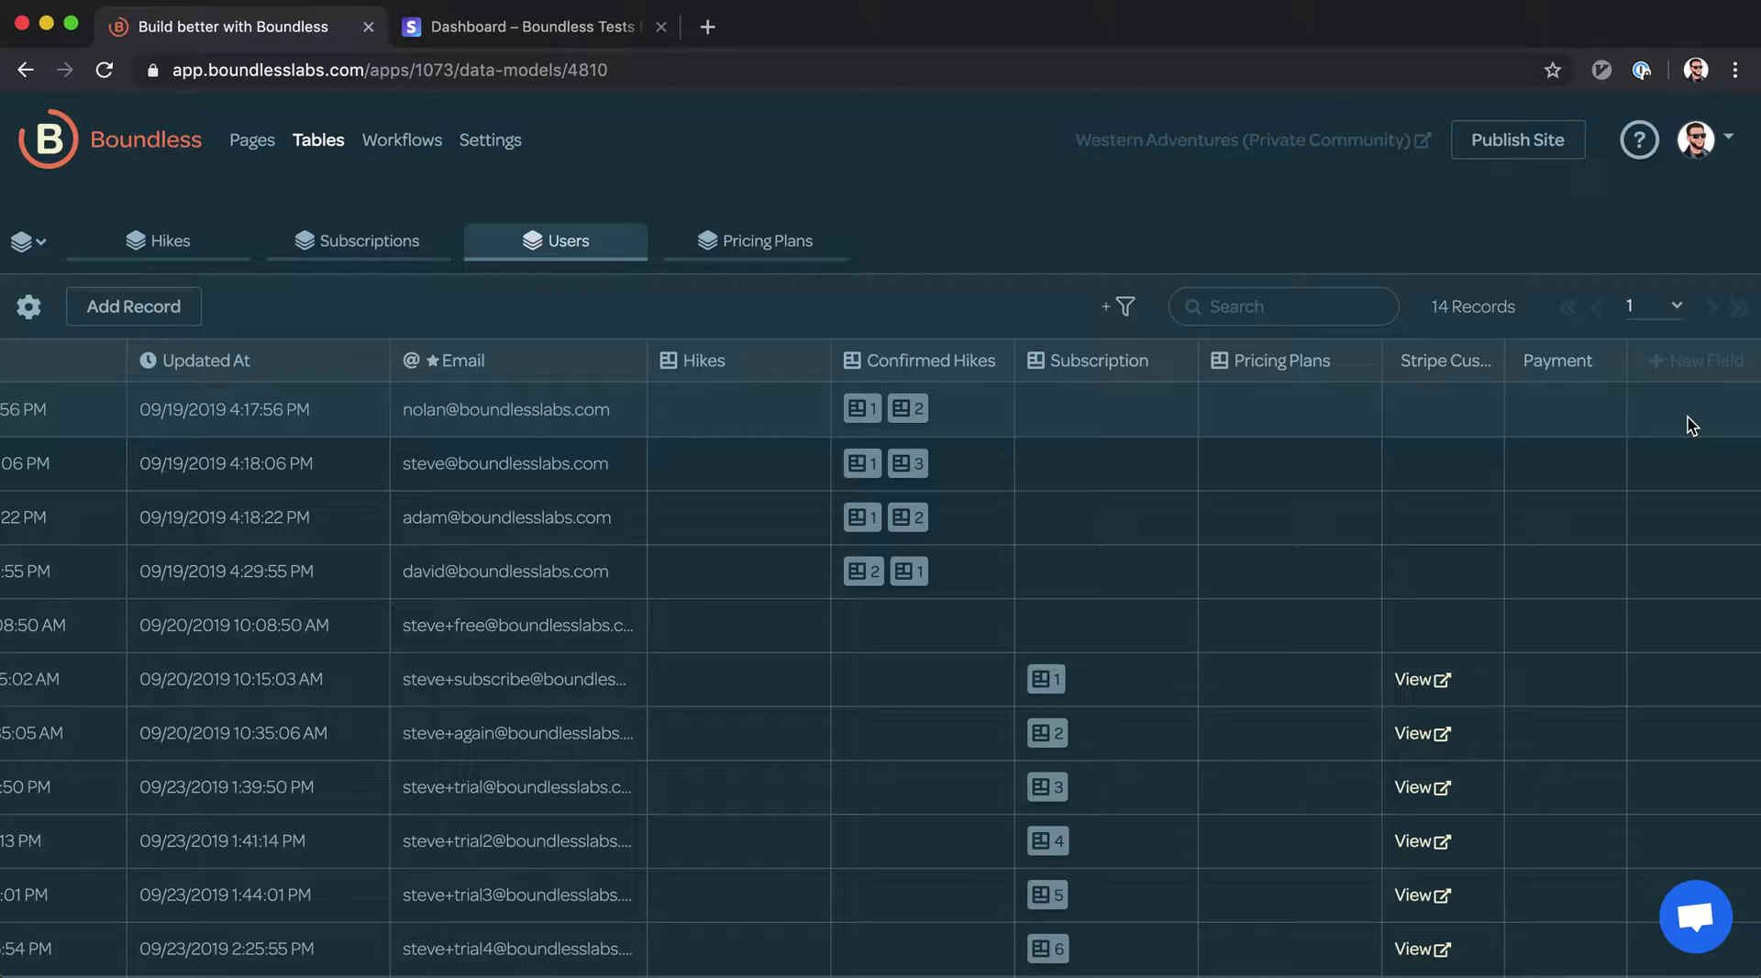
pyautogui.moveTo(1222, 372)
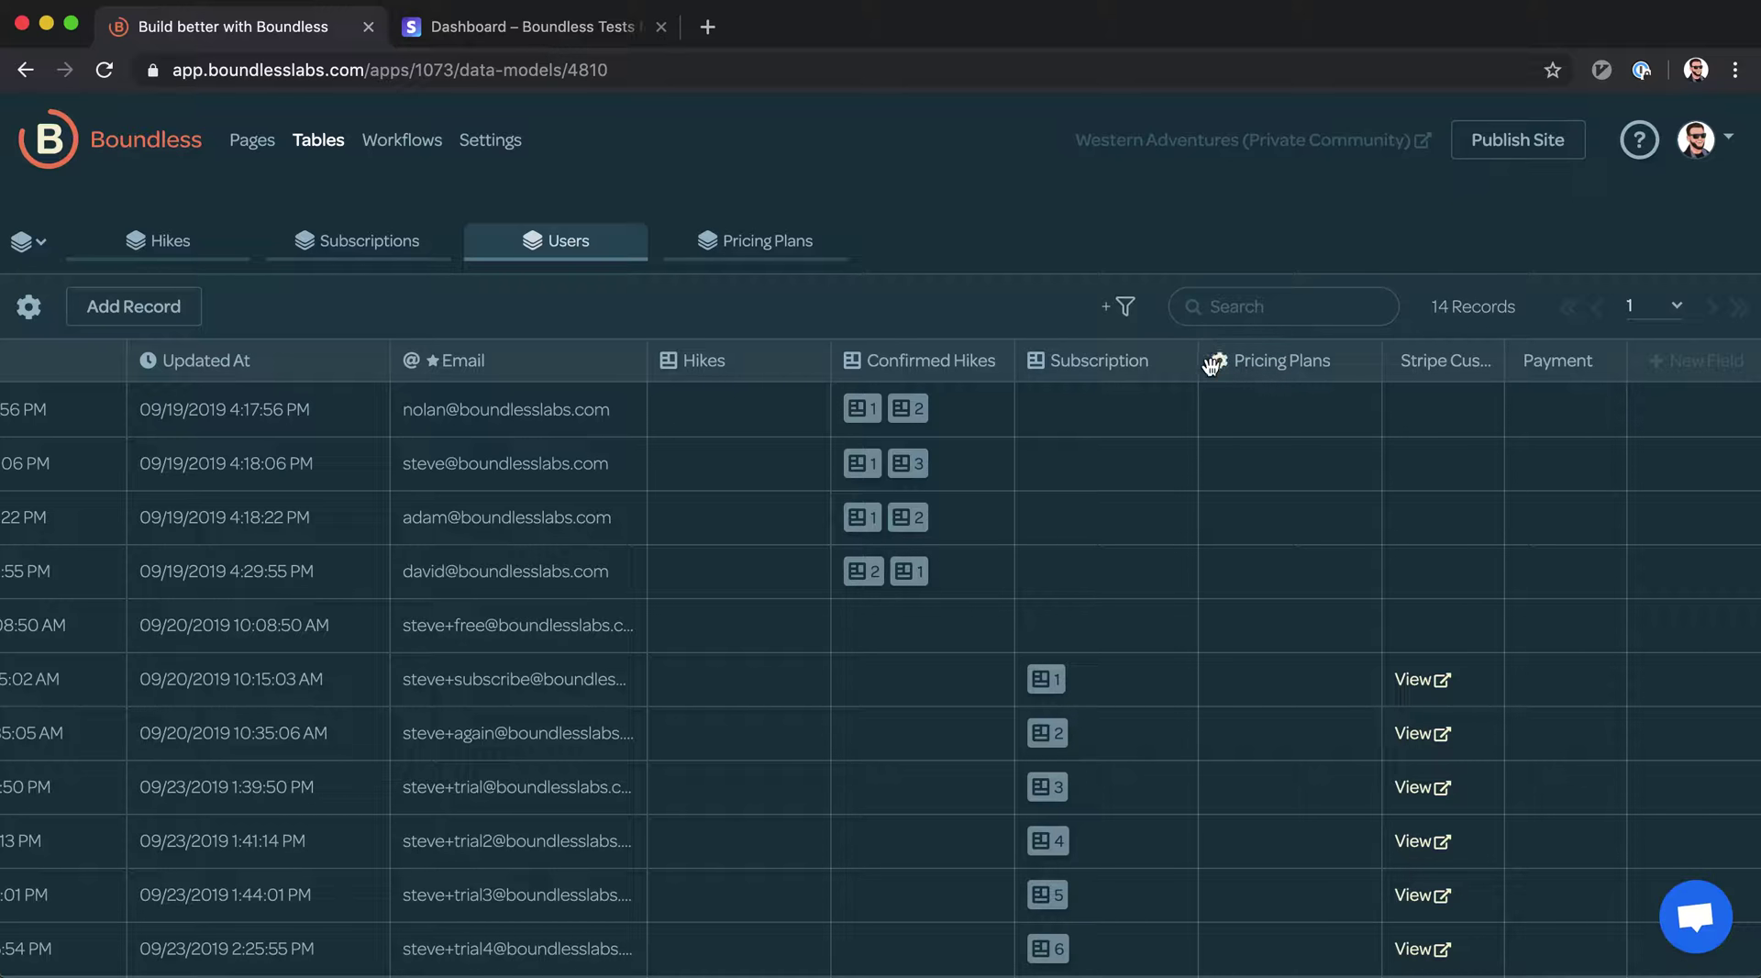
pyautogui.hscroll(-5, 688, 404)
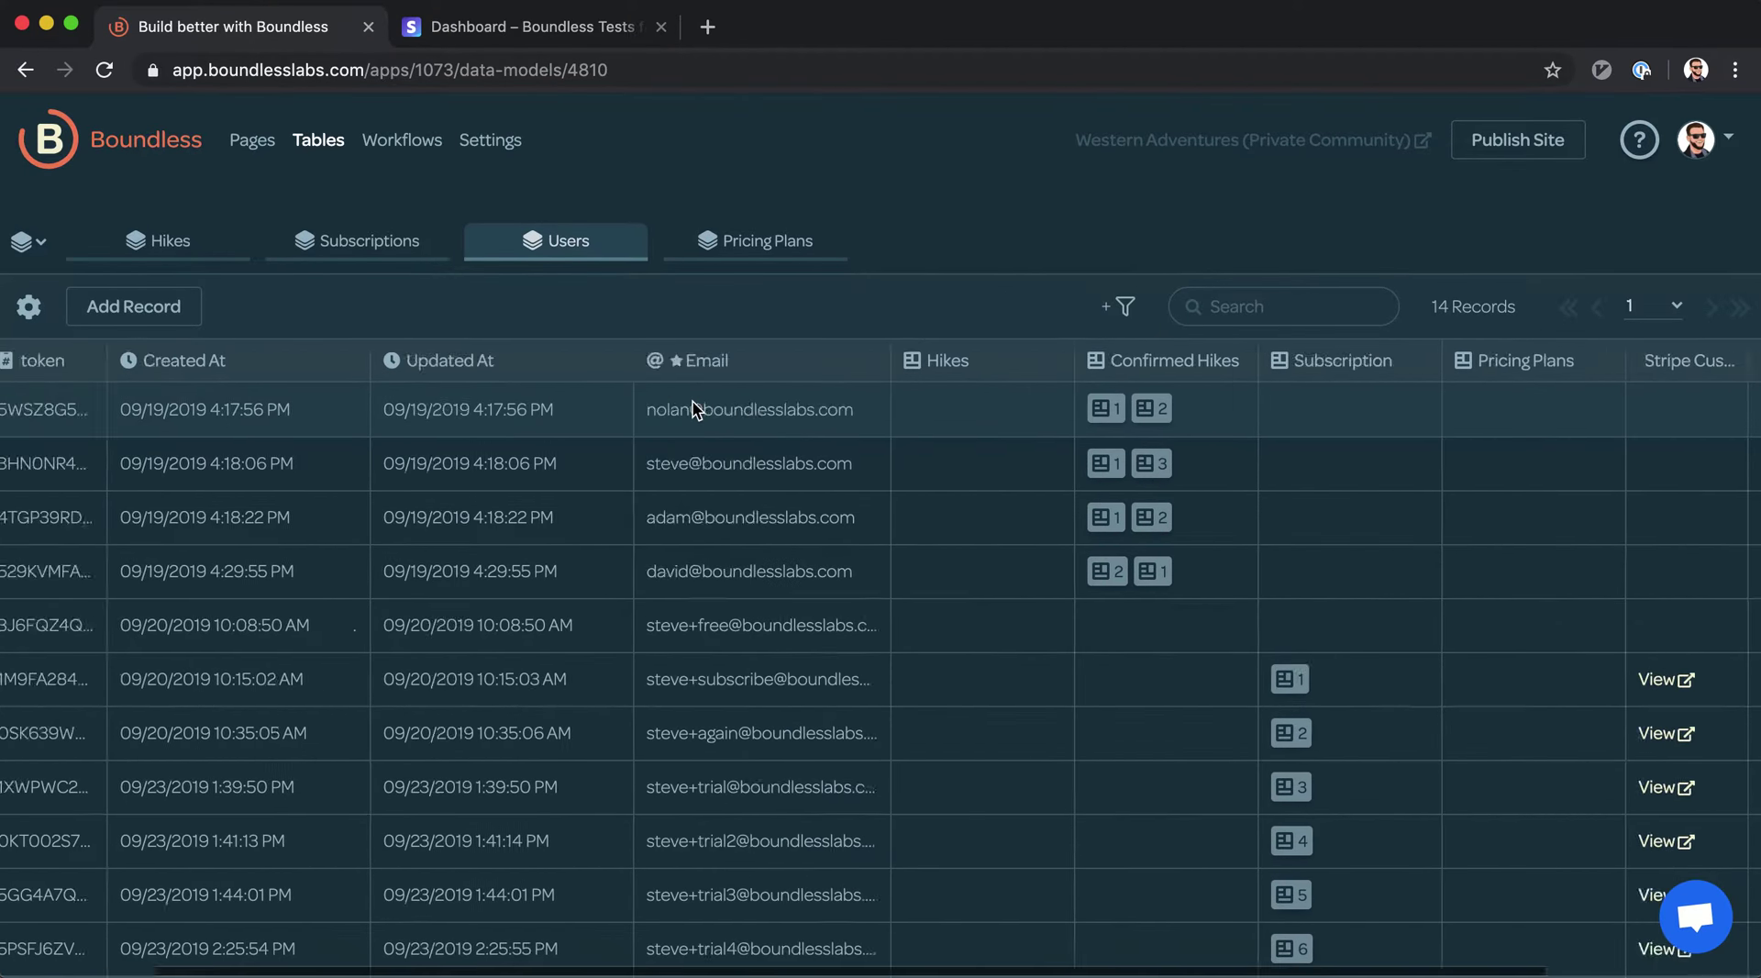
pyautogui.hscroll(5, 706, 448)
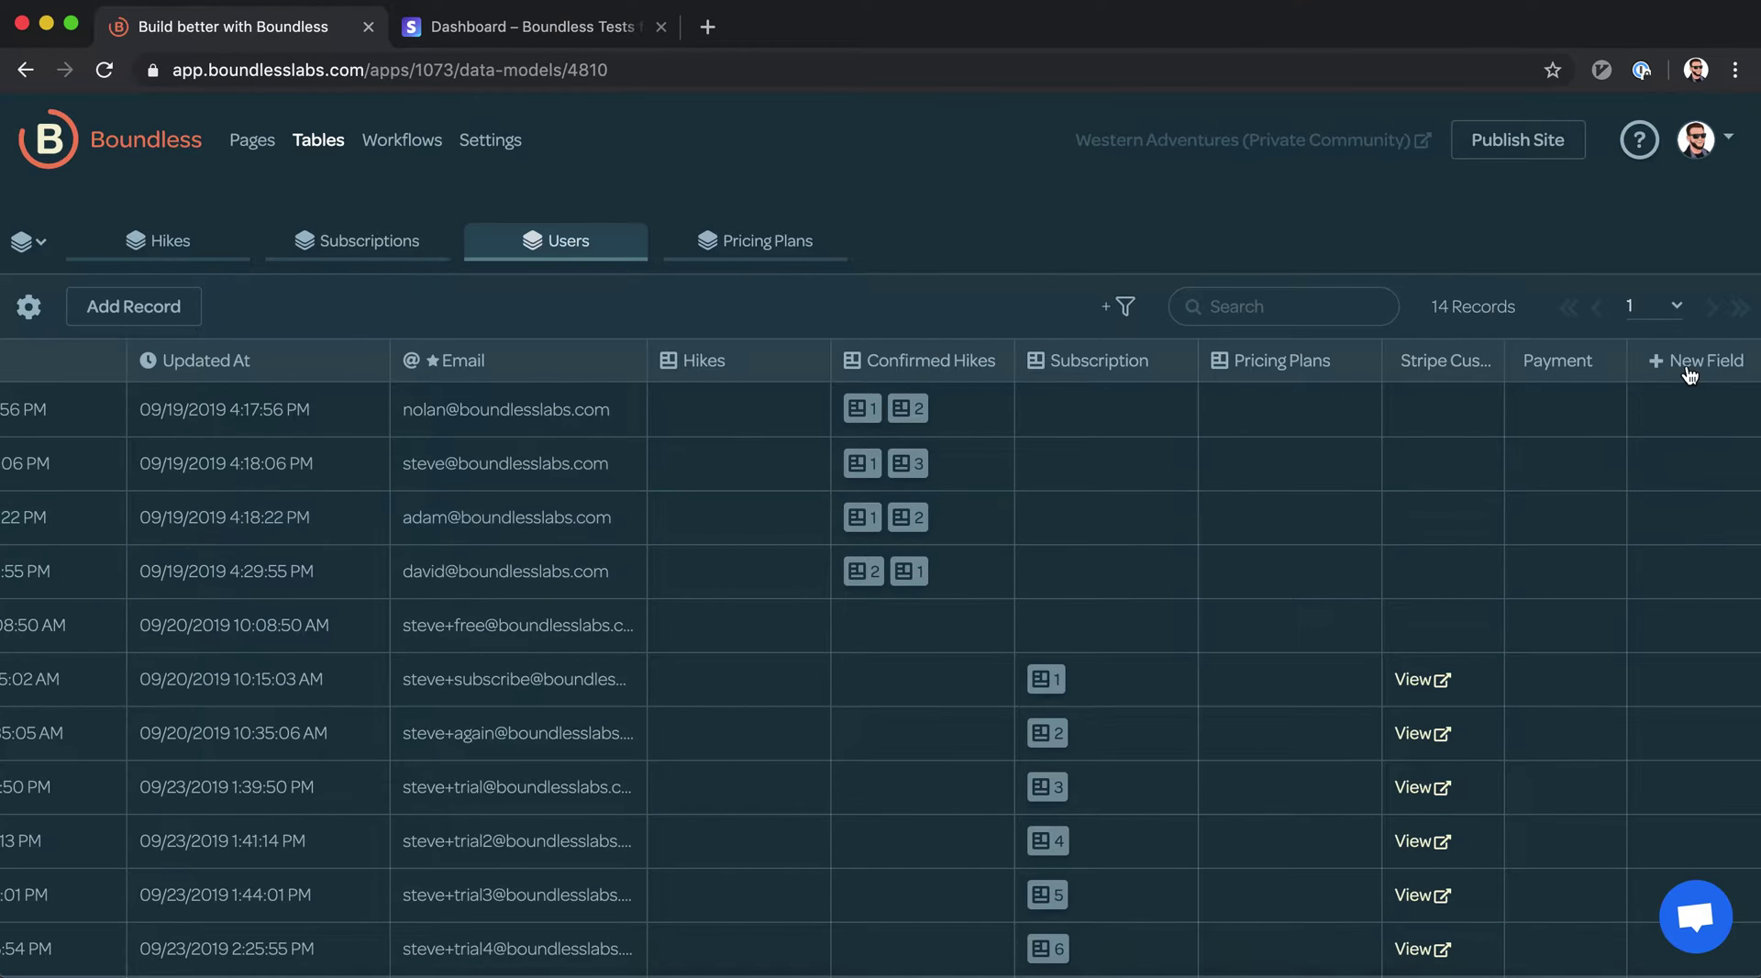
pyautogui.click(1688, 367)
pyautogui.click(719, 265)
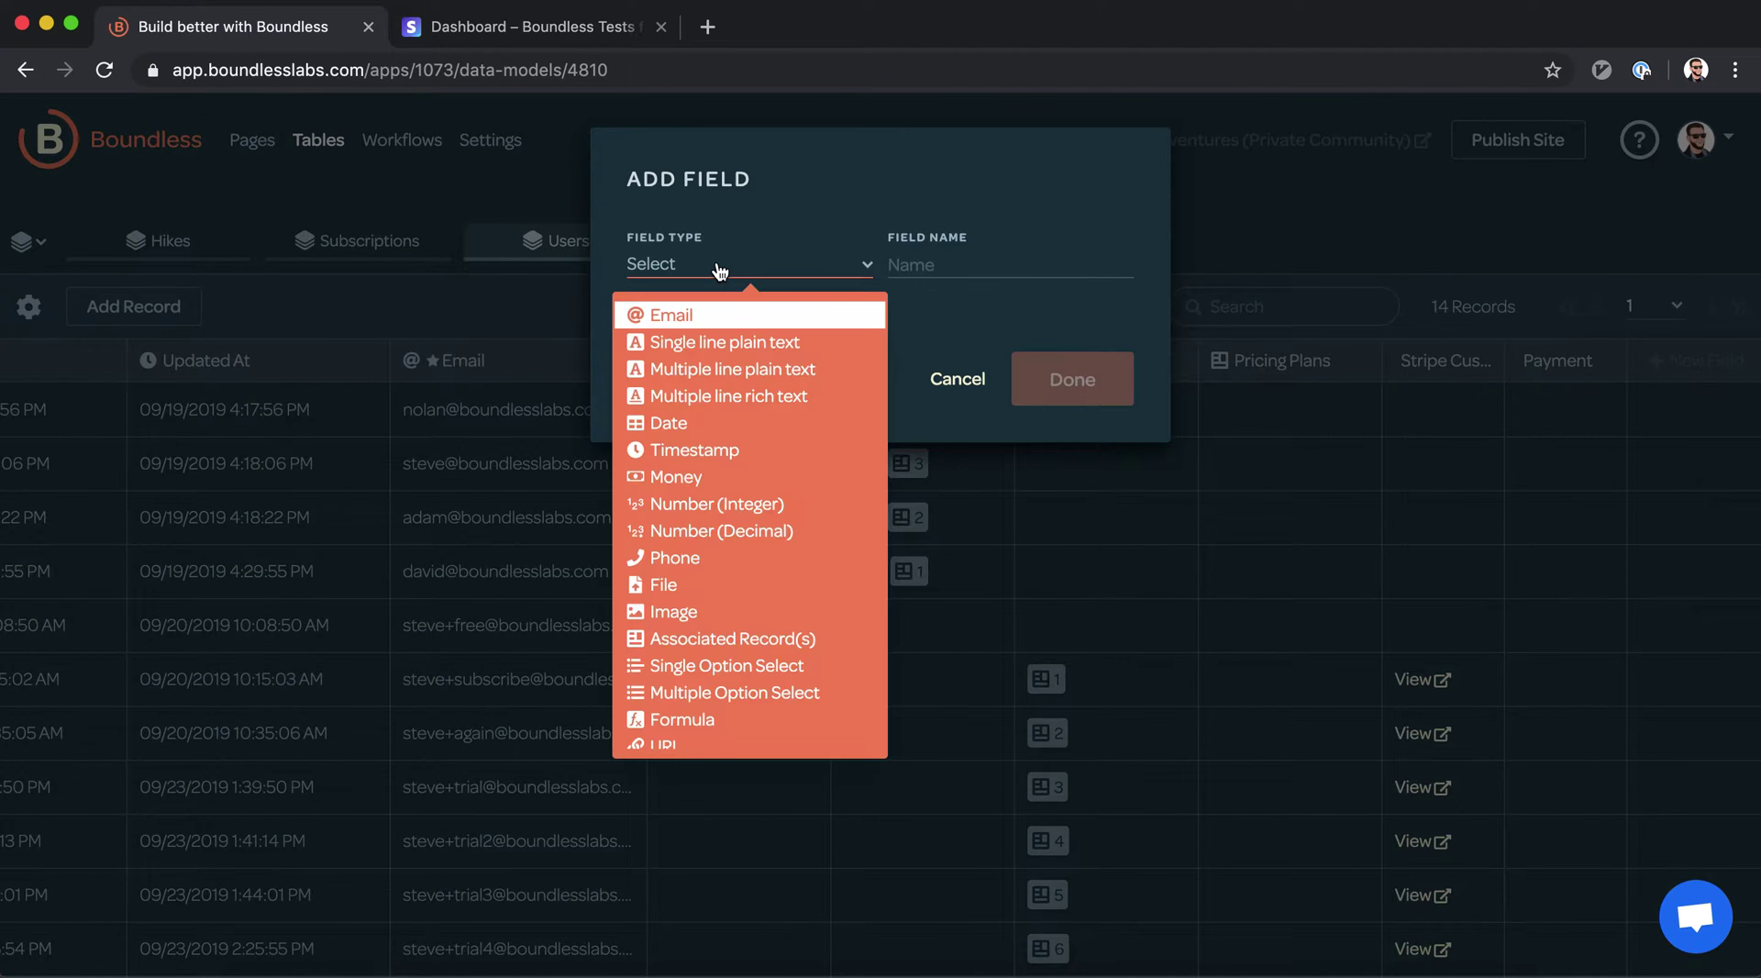
pyautogui.click(780, 638)
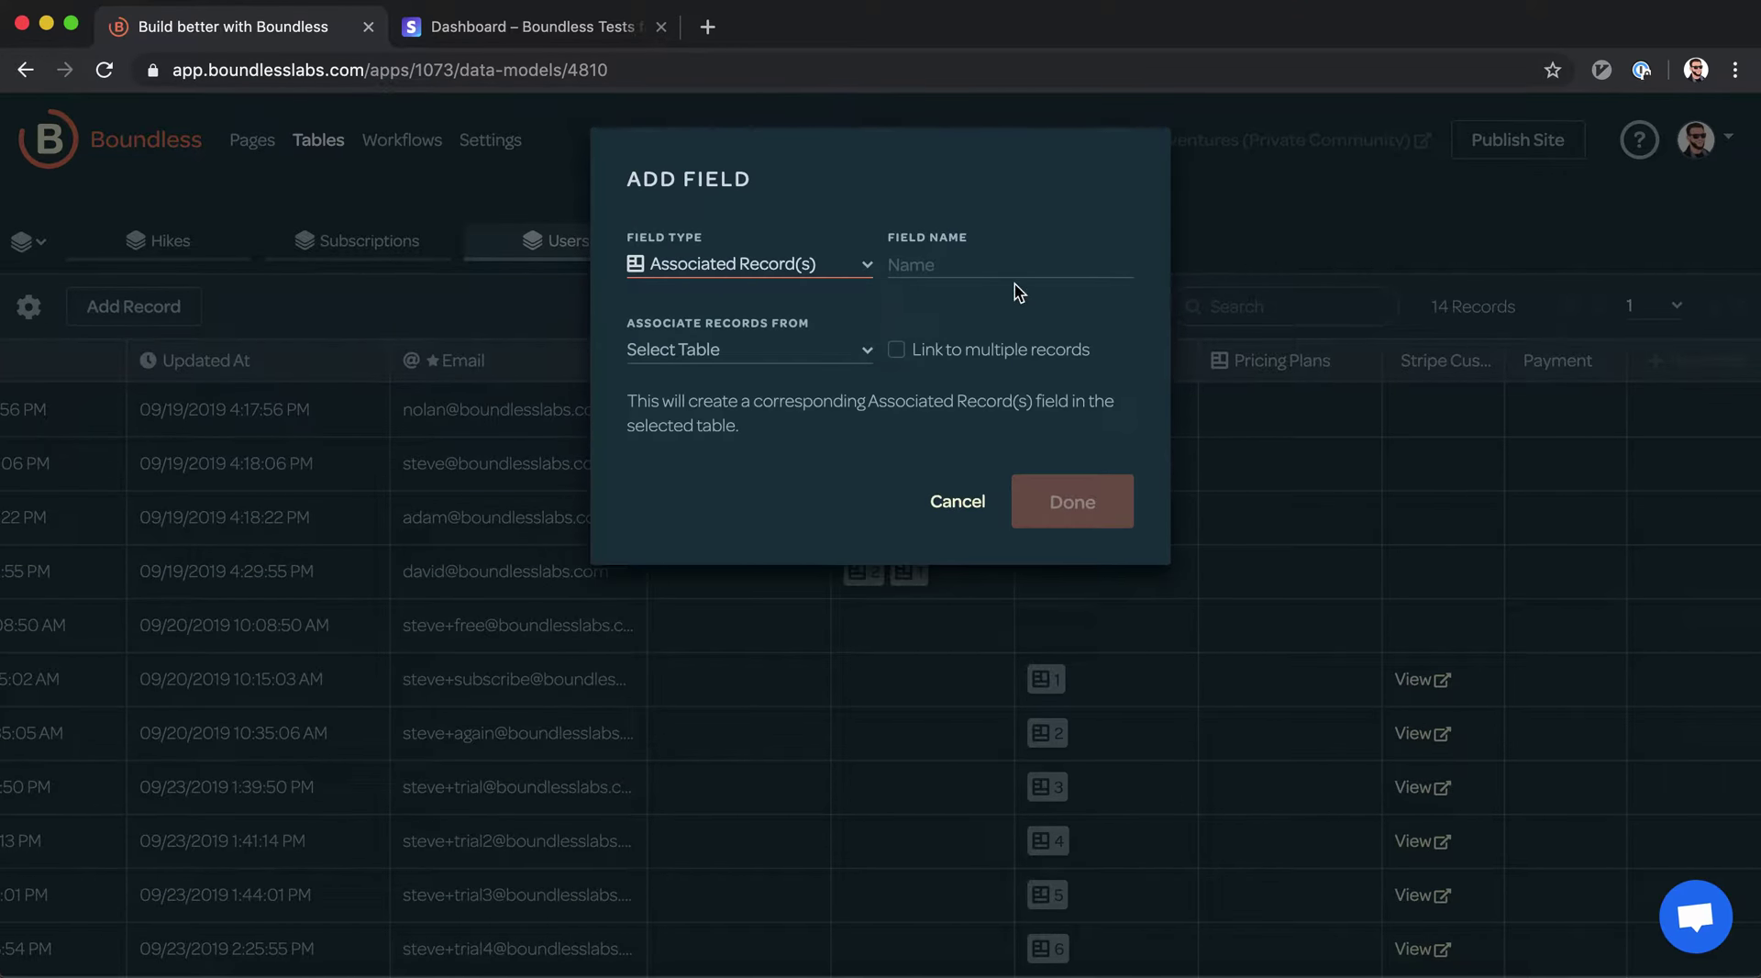
pyautogui.click(986, 275)
pyautogui.write('Chosen')
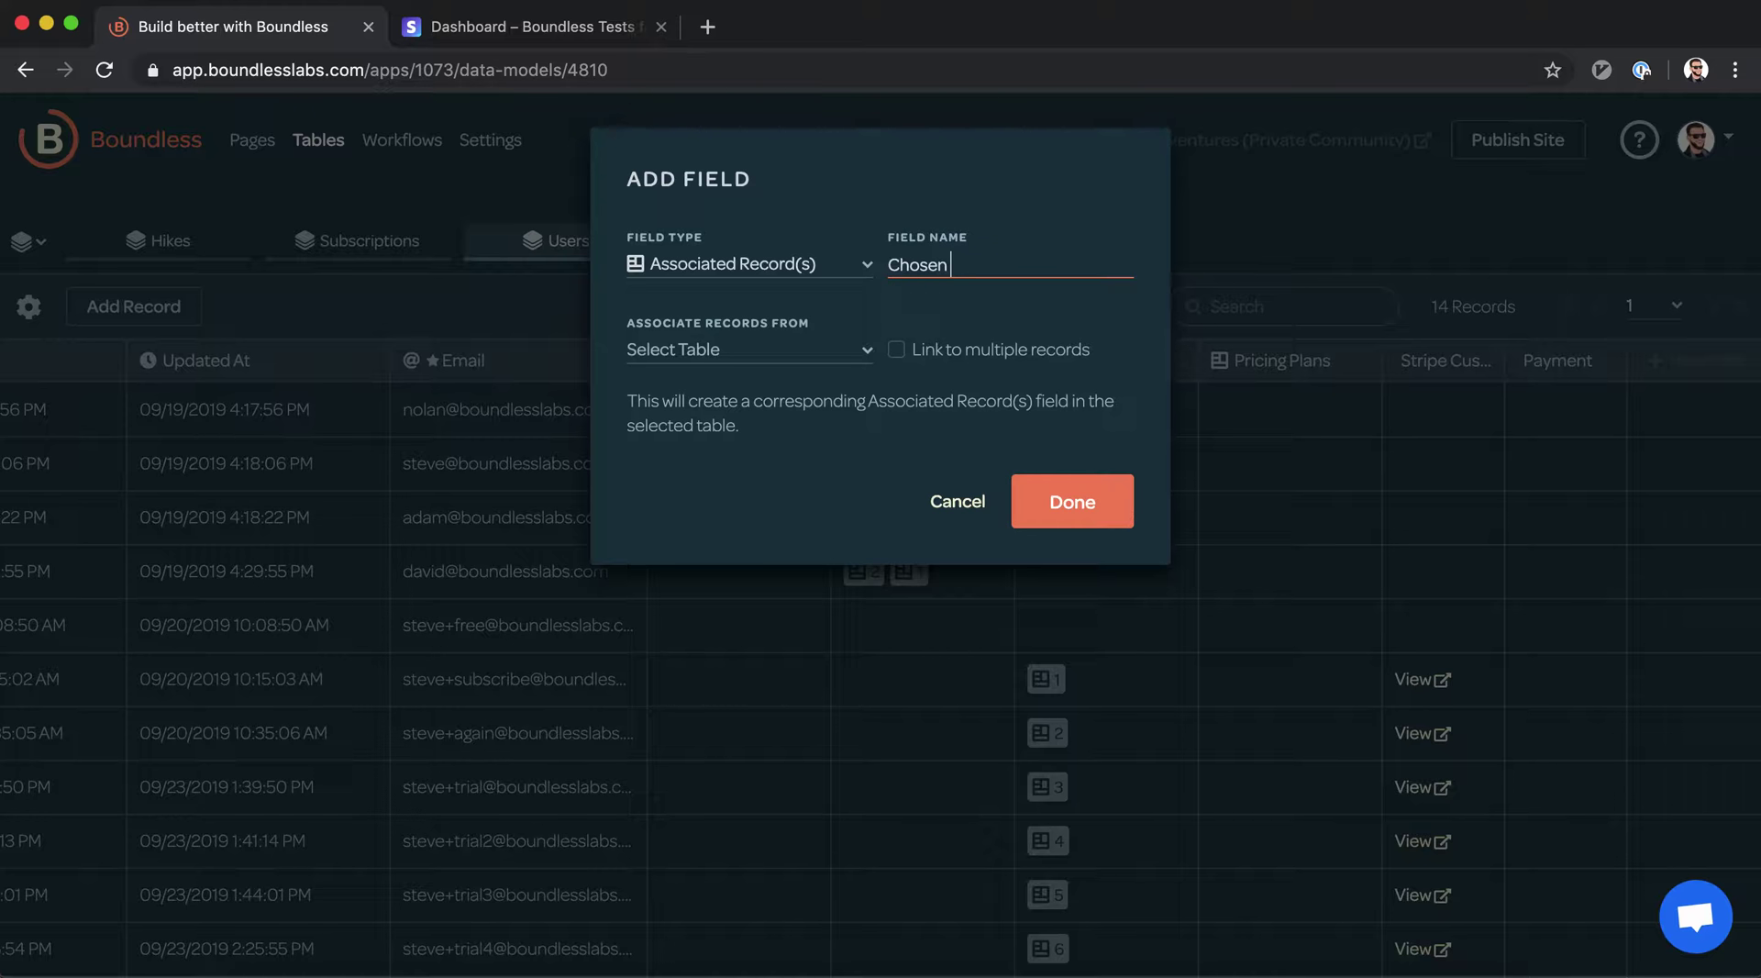
pyautogui.write(' Price Plan')
pyautogui.click(802, 361)
pyautogui.click(745, 484)
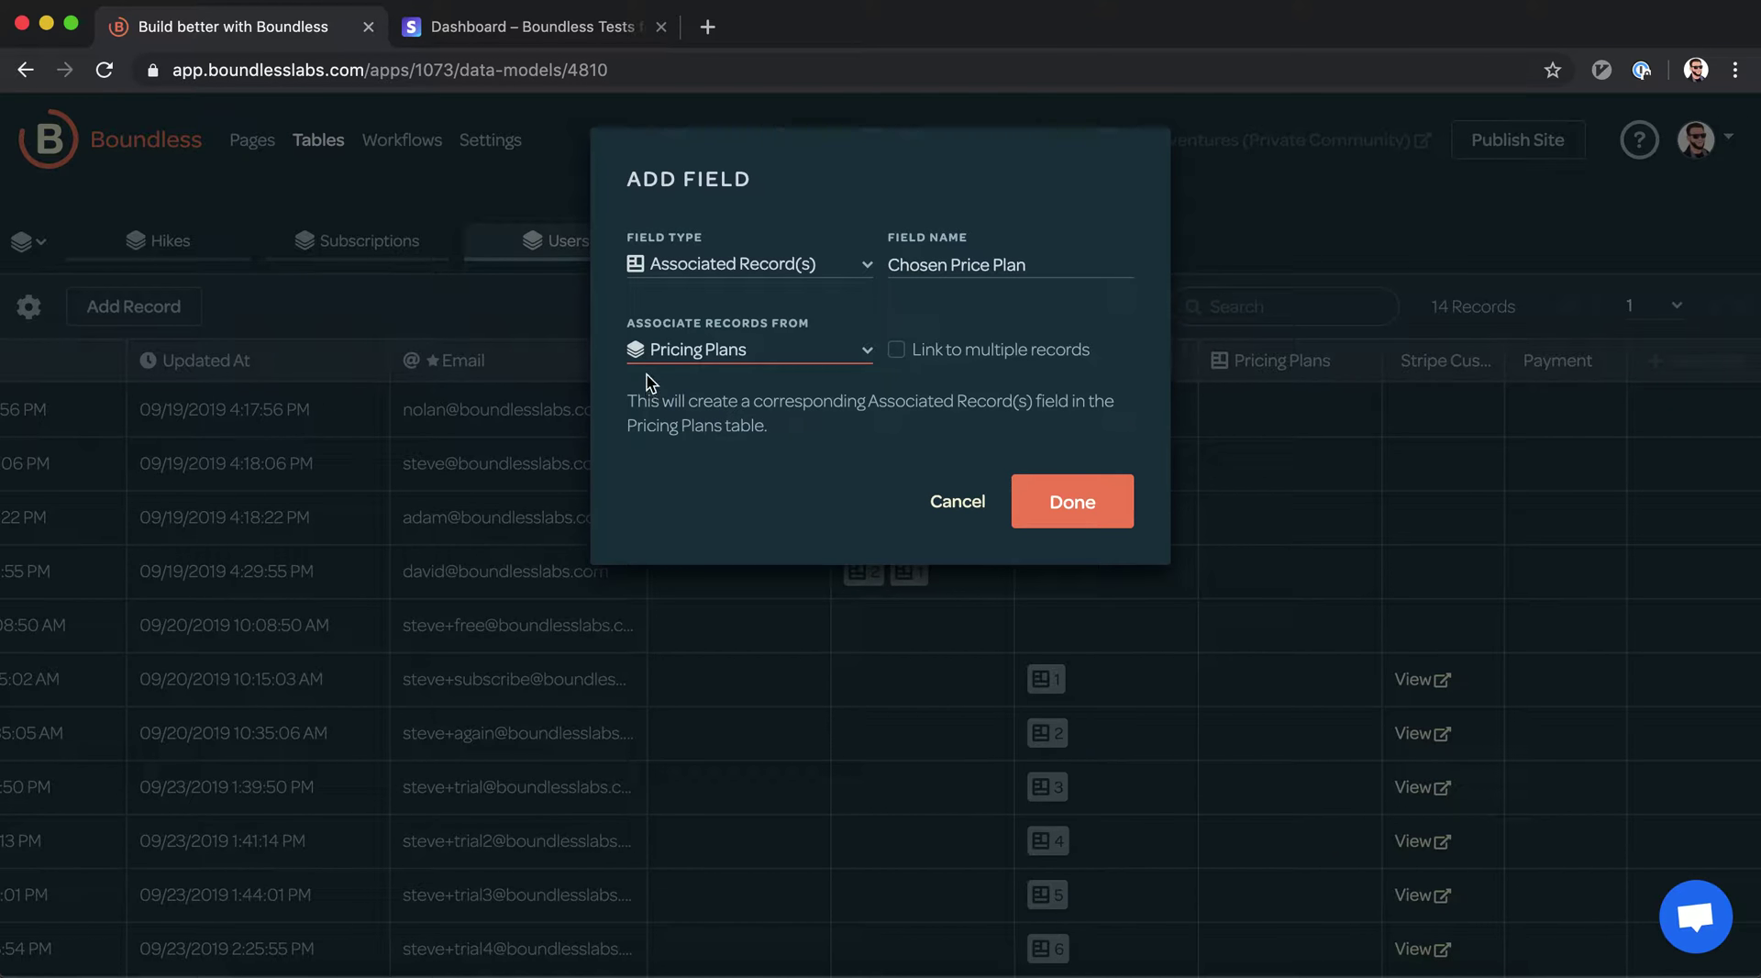
pyautogui.click(1100, 504)
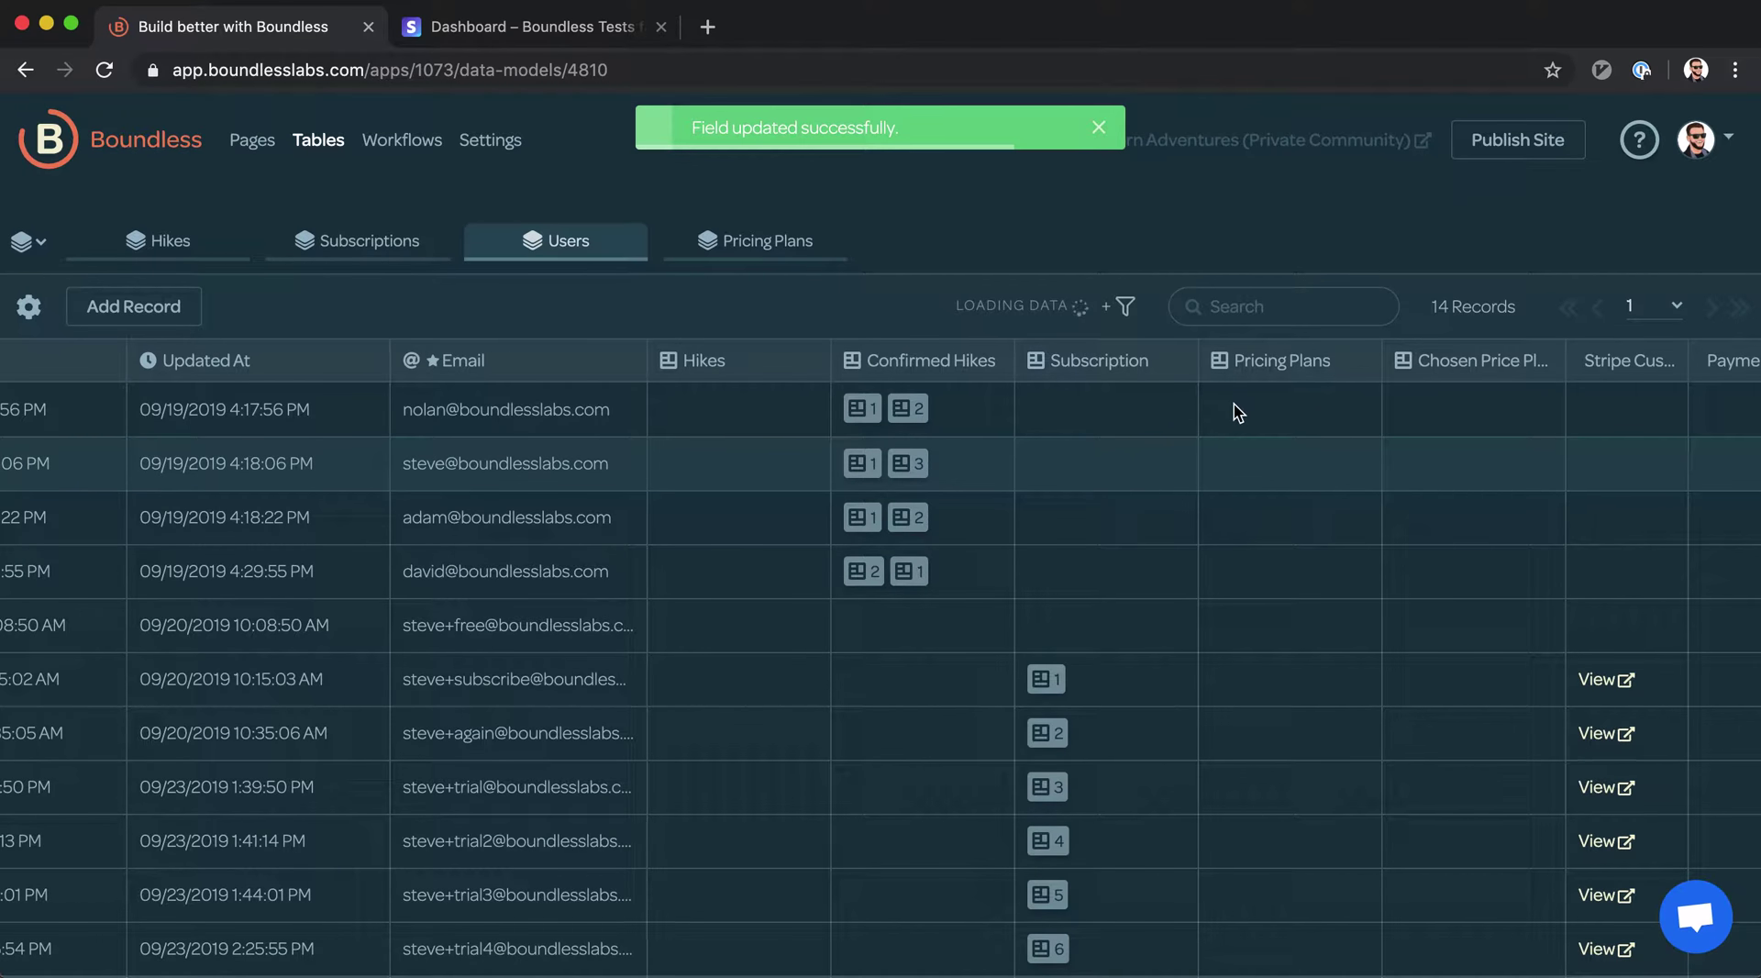
# Check the matching Users link field that appeared on Pricing Plans
pyautogui.click(767, 248)
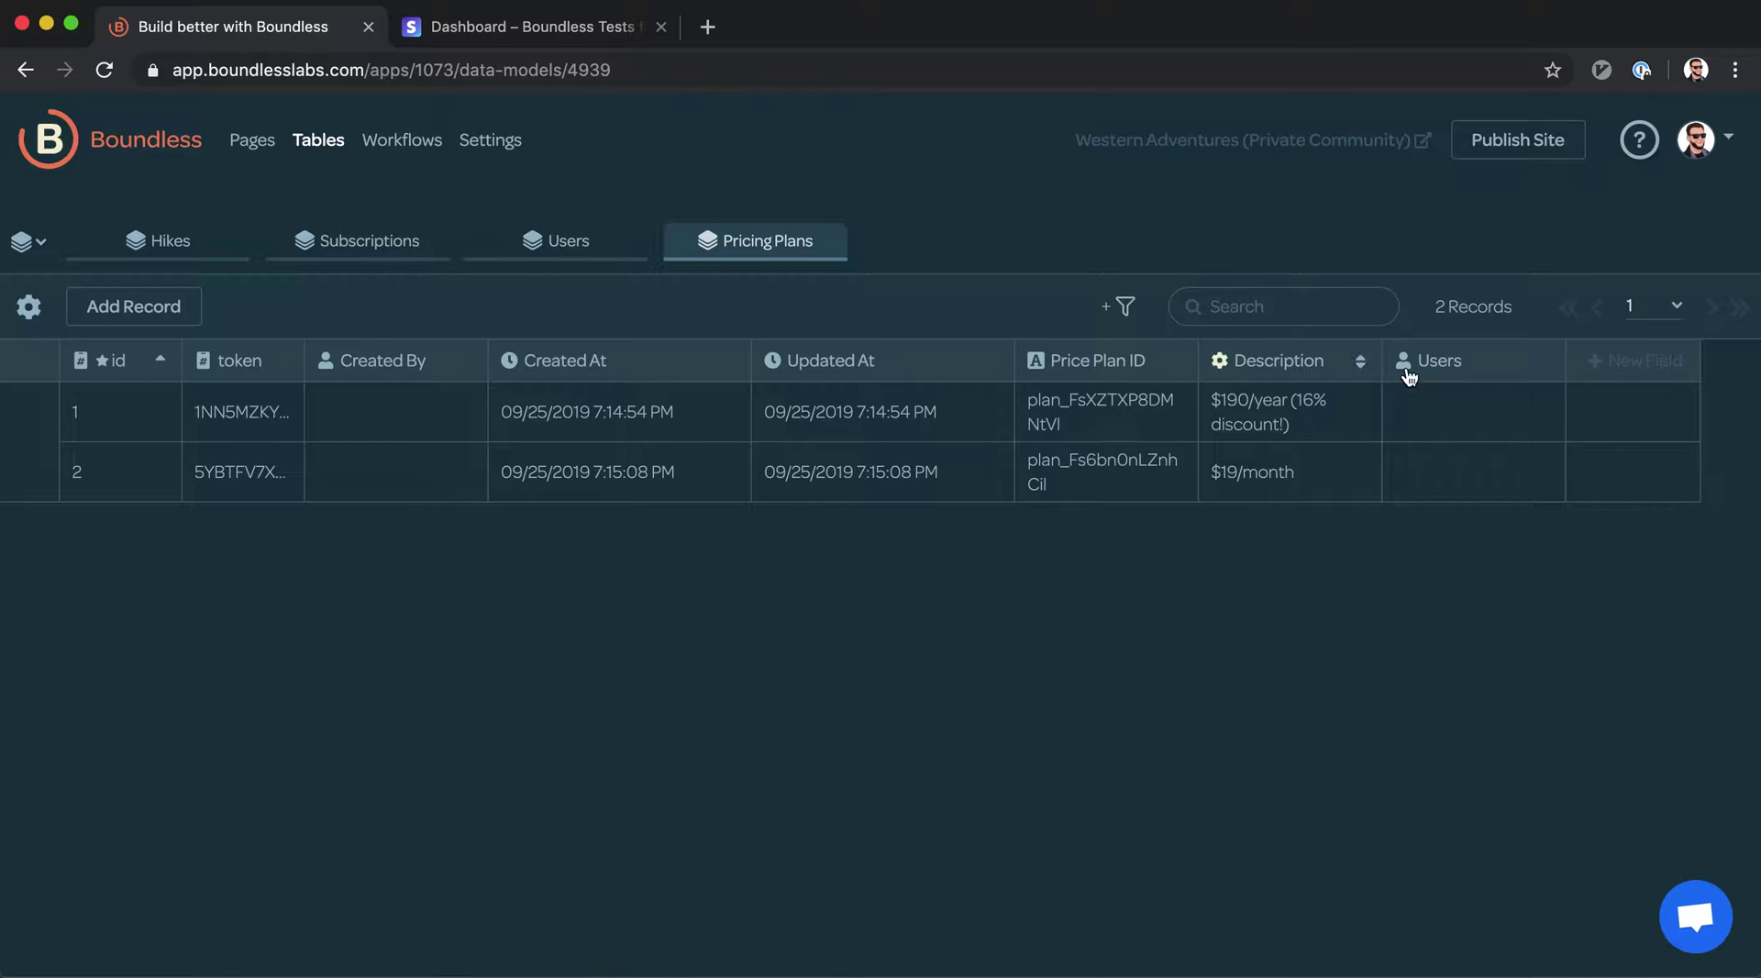
pyautogui.moveTo(1405, 367)
pyautogui.click(1423, 408)
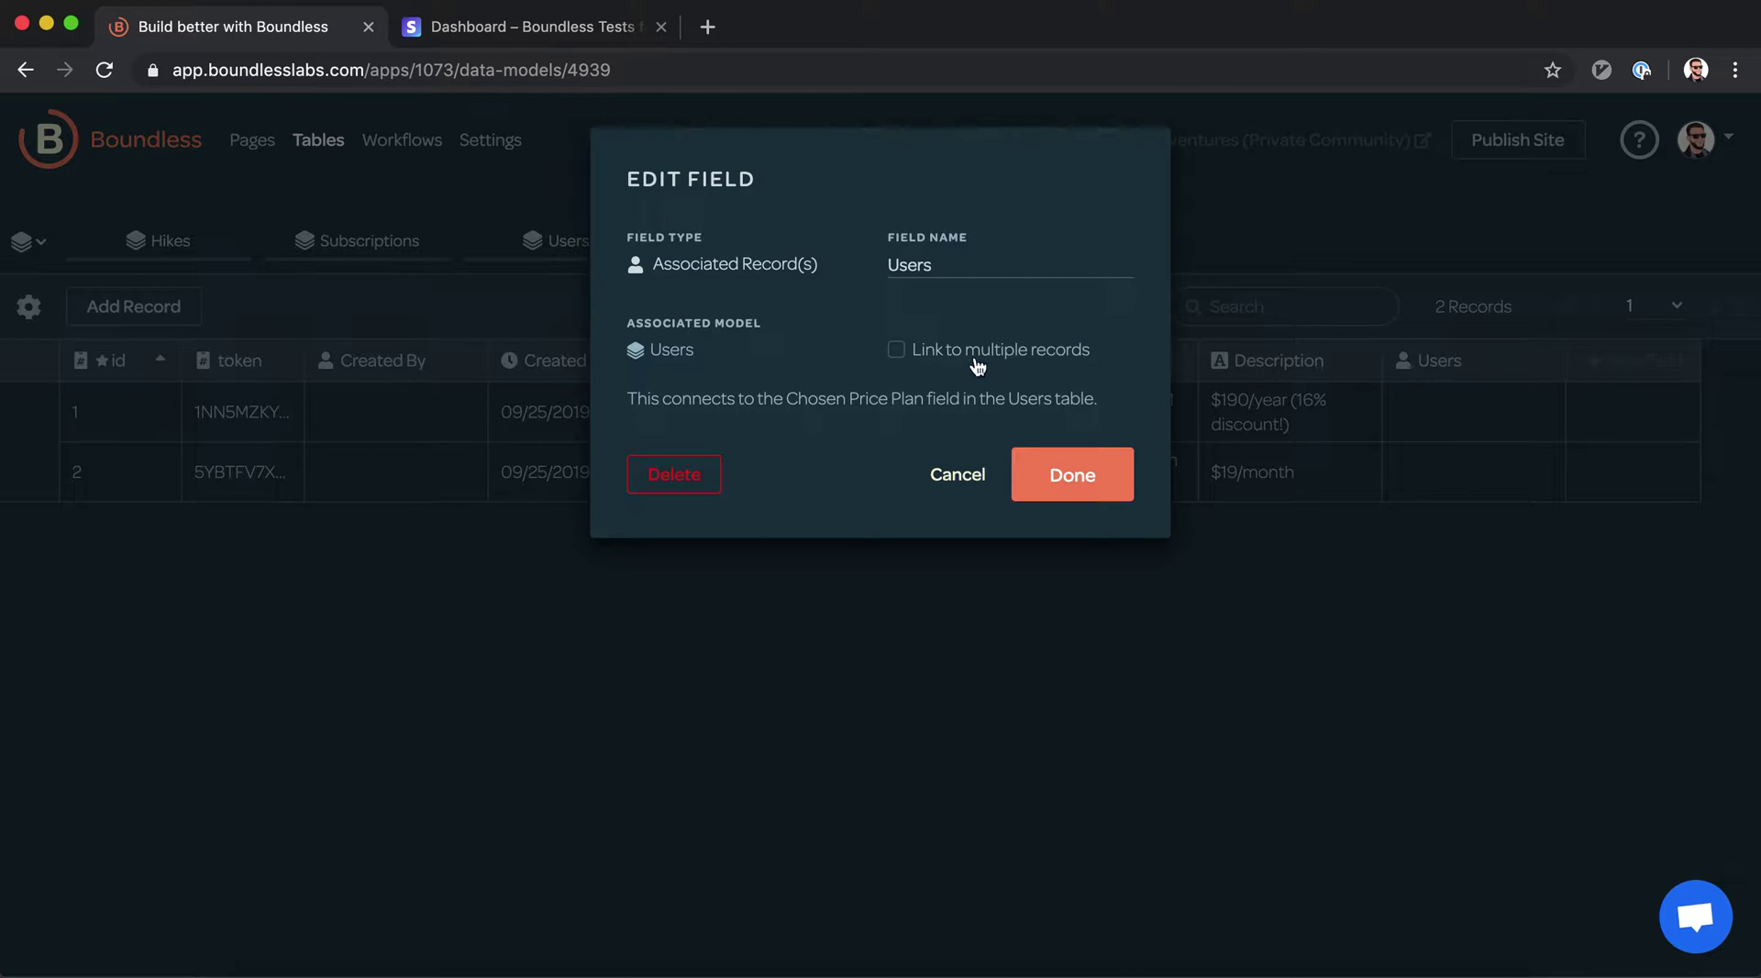
pyautogui.click(1072, 473)
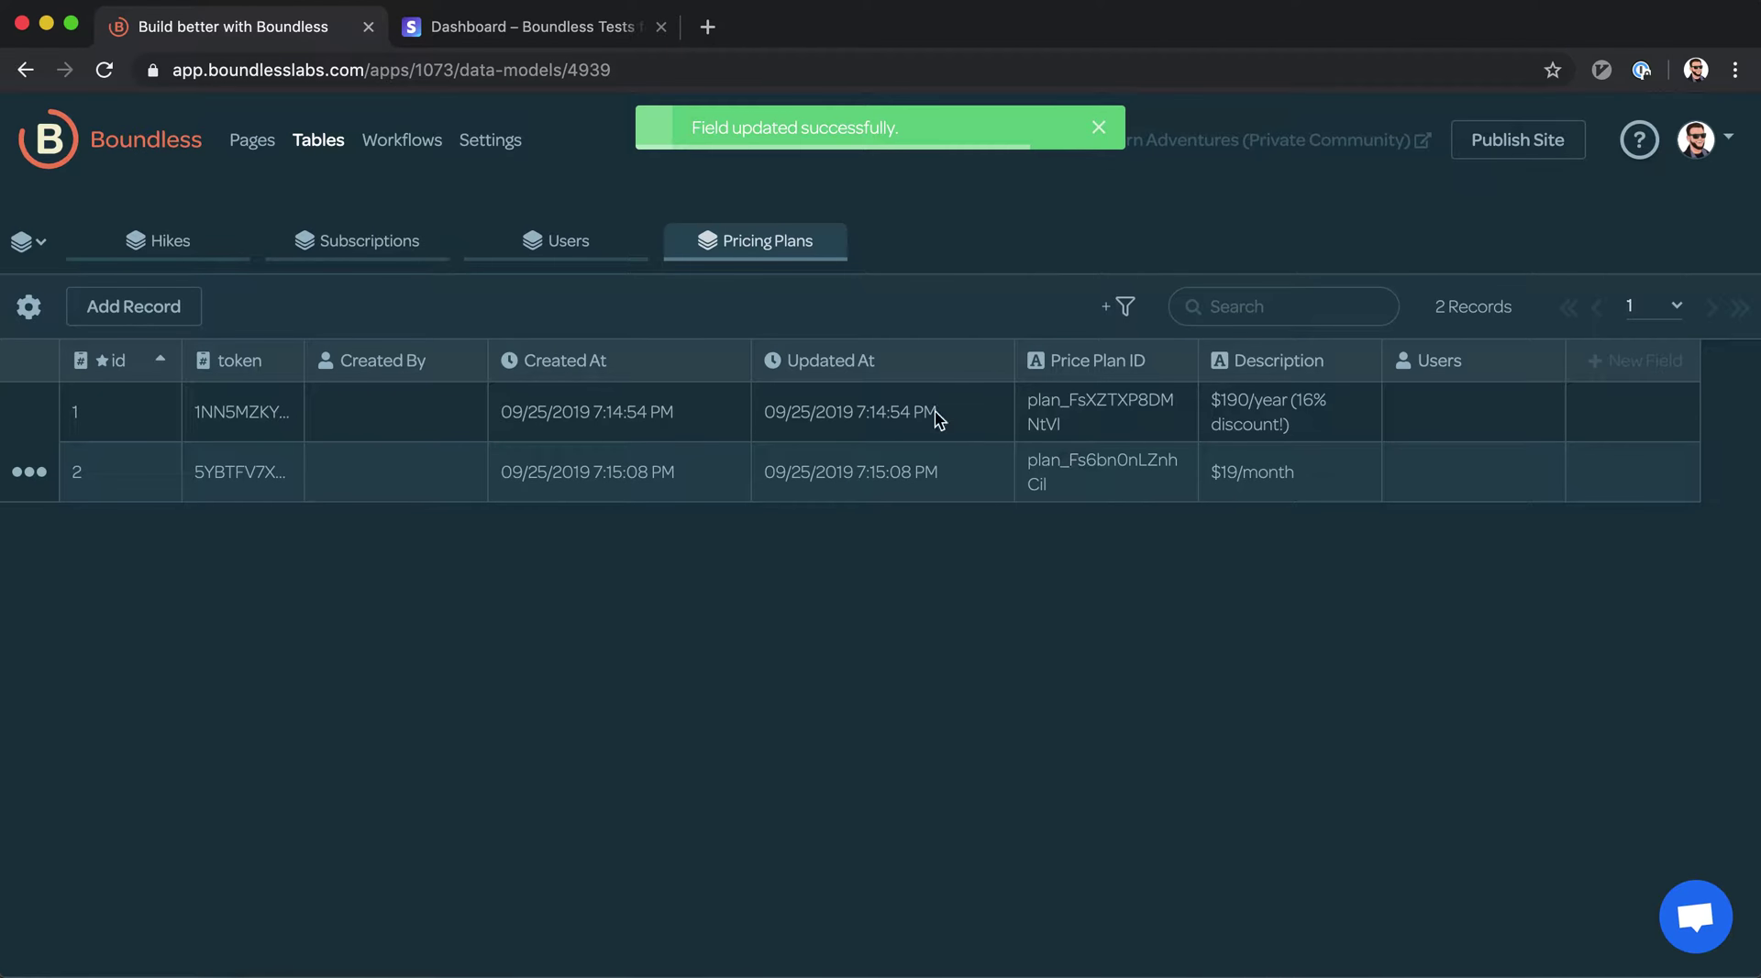
pyautogui.click(259, 145)
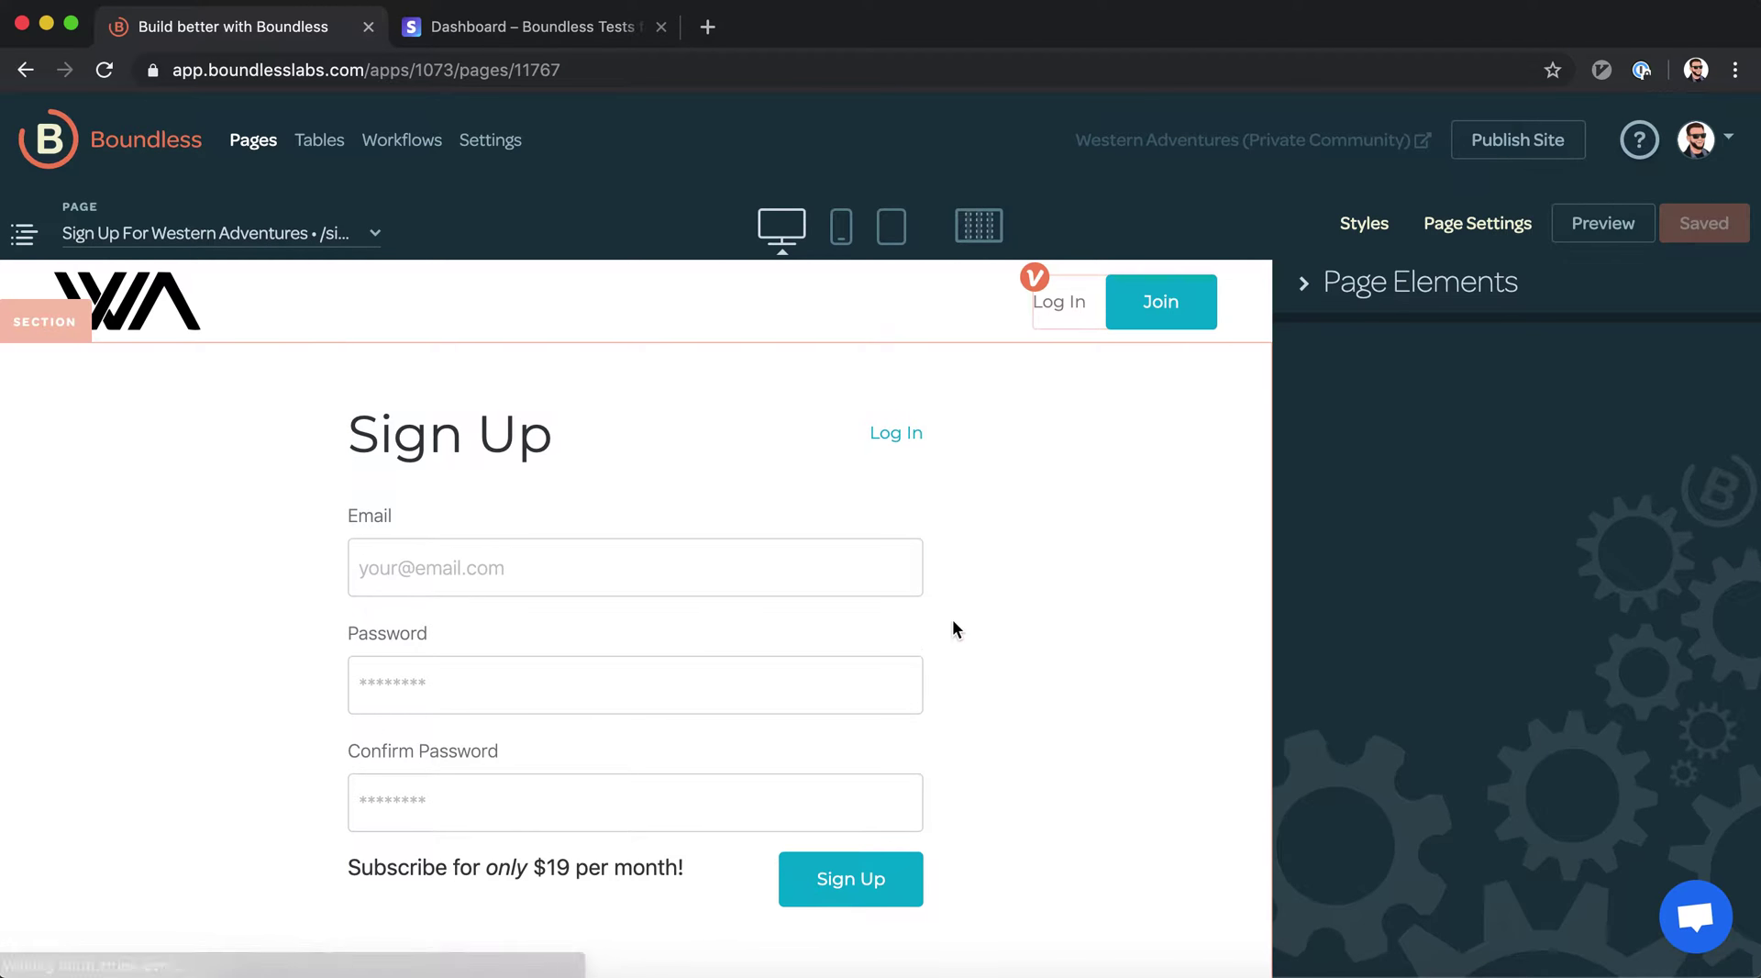
# Add a required dropdown bound to Chosen Price Plan, displaying plan Descriptions, to the form
pyautogui.click(1375, 292)
pyautogui.moveTo(1669, 628); pyautogui.dragTo(590, 848)
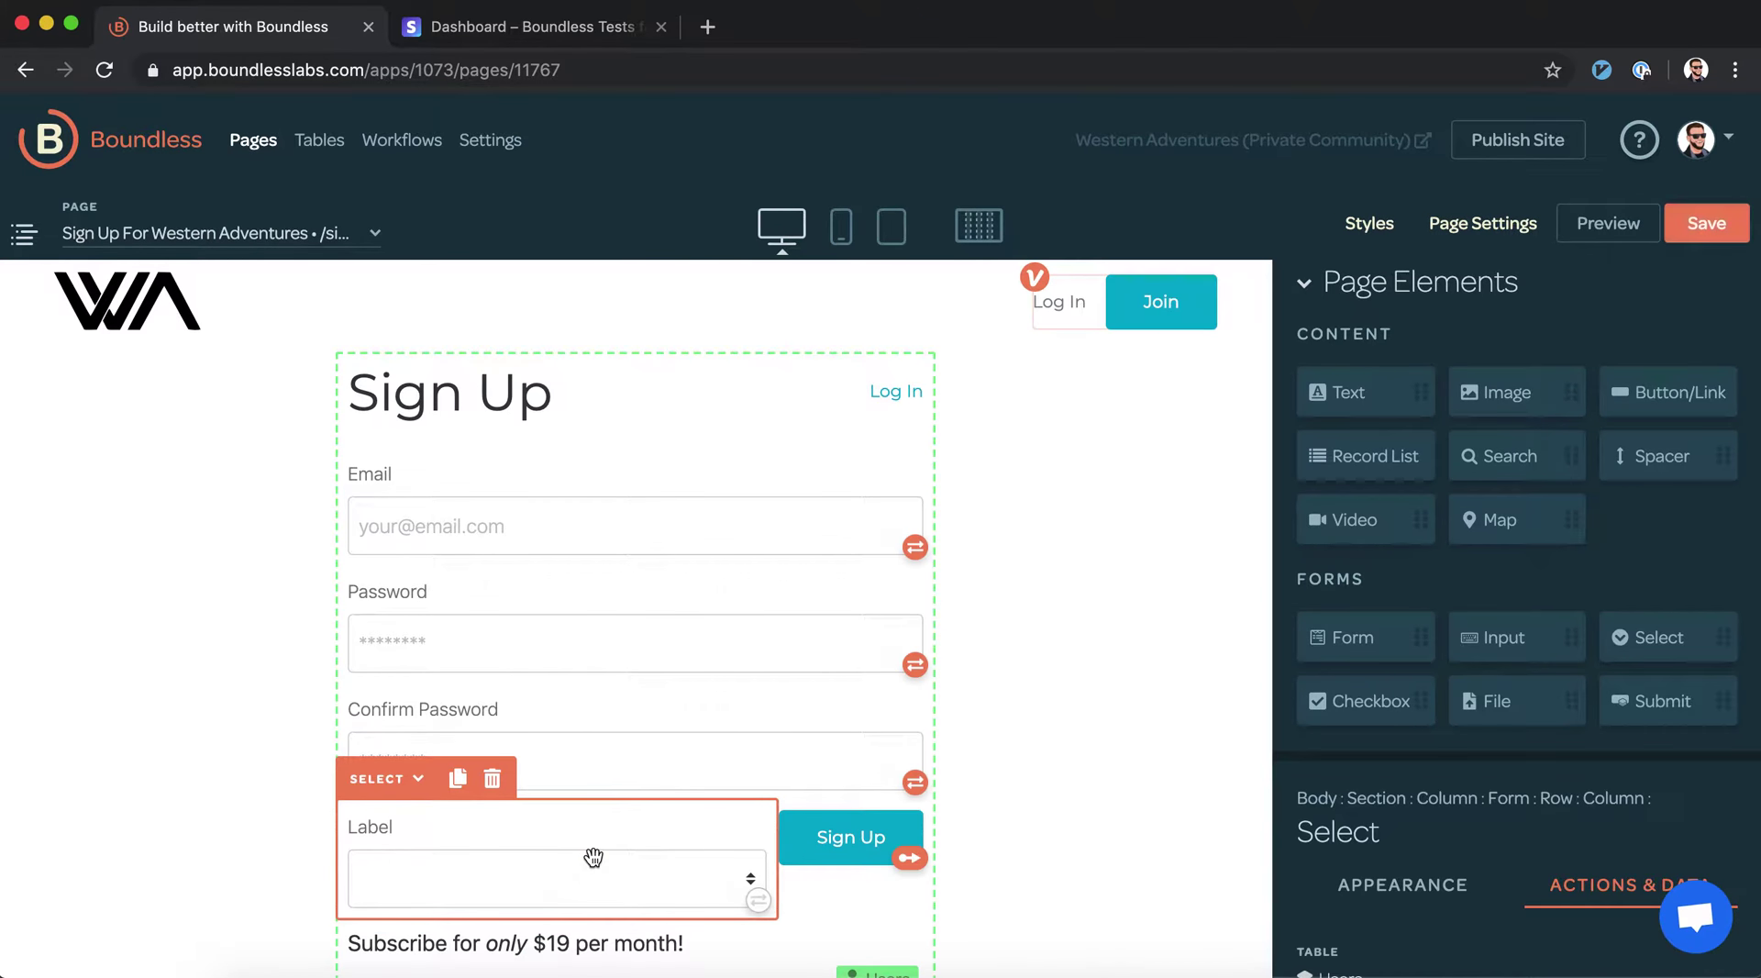
pyautogui.scroll(-4, 1542, 755)
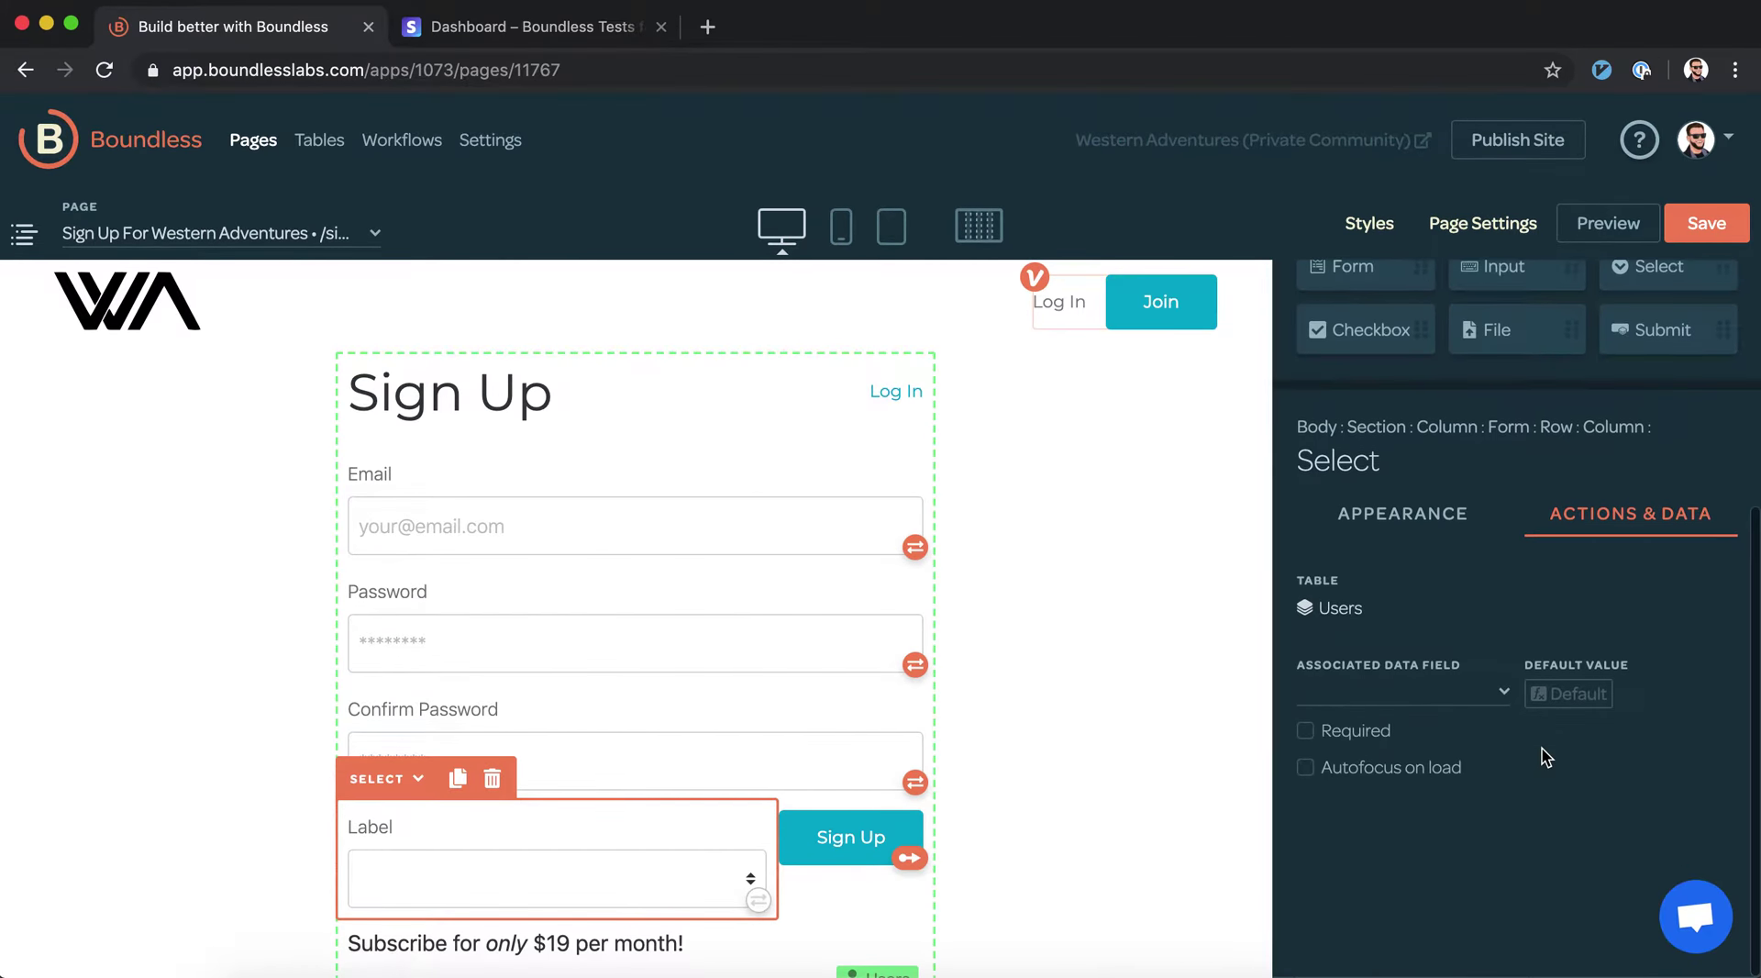
pyautogui.click(1444, 699)
pyautogui.click(1414, 880)
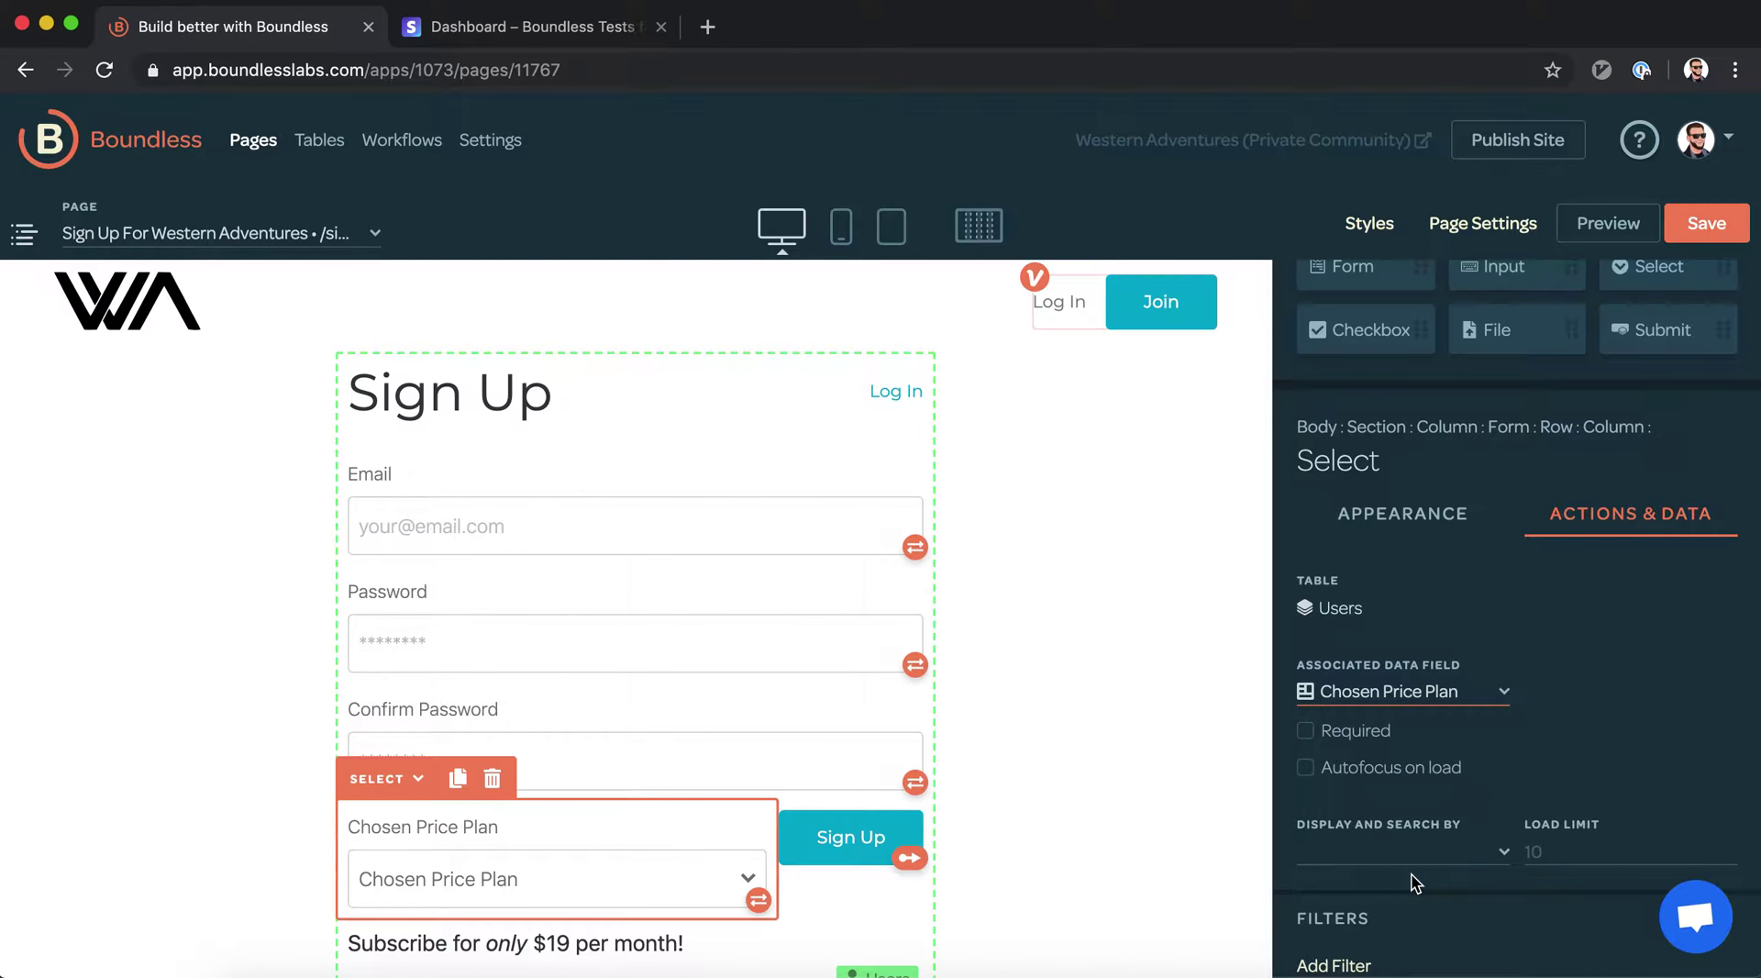
pyautogui.scroll(-2, 1415, 715)
pyautogui.click(1365, 584)
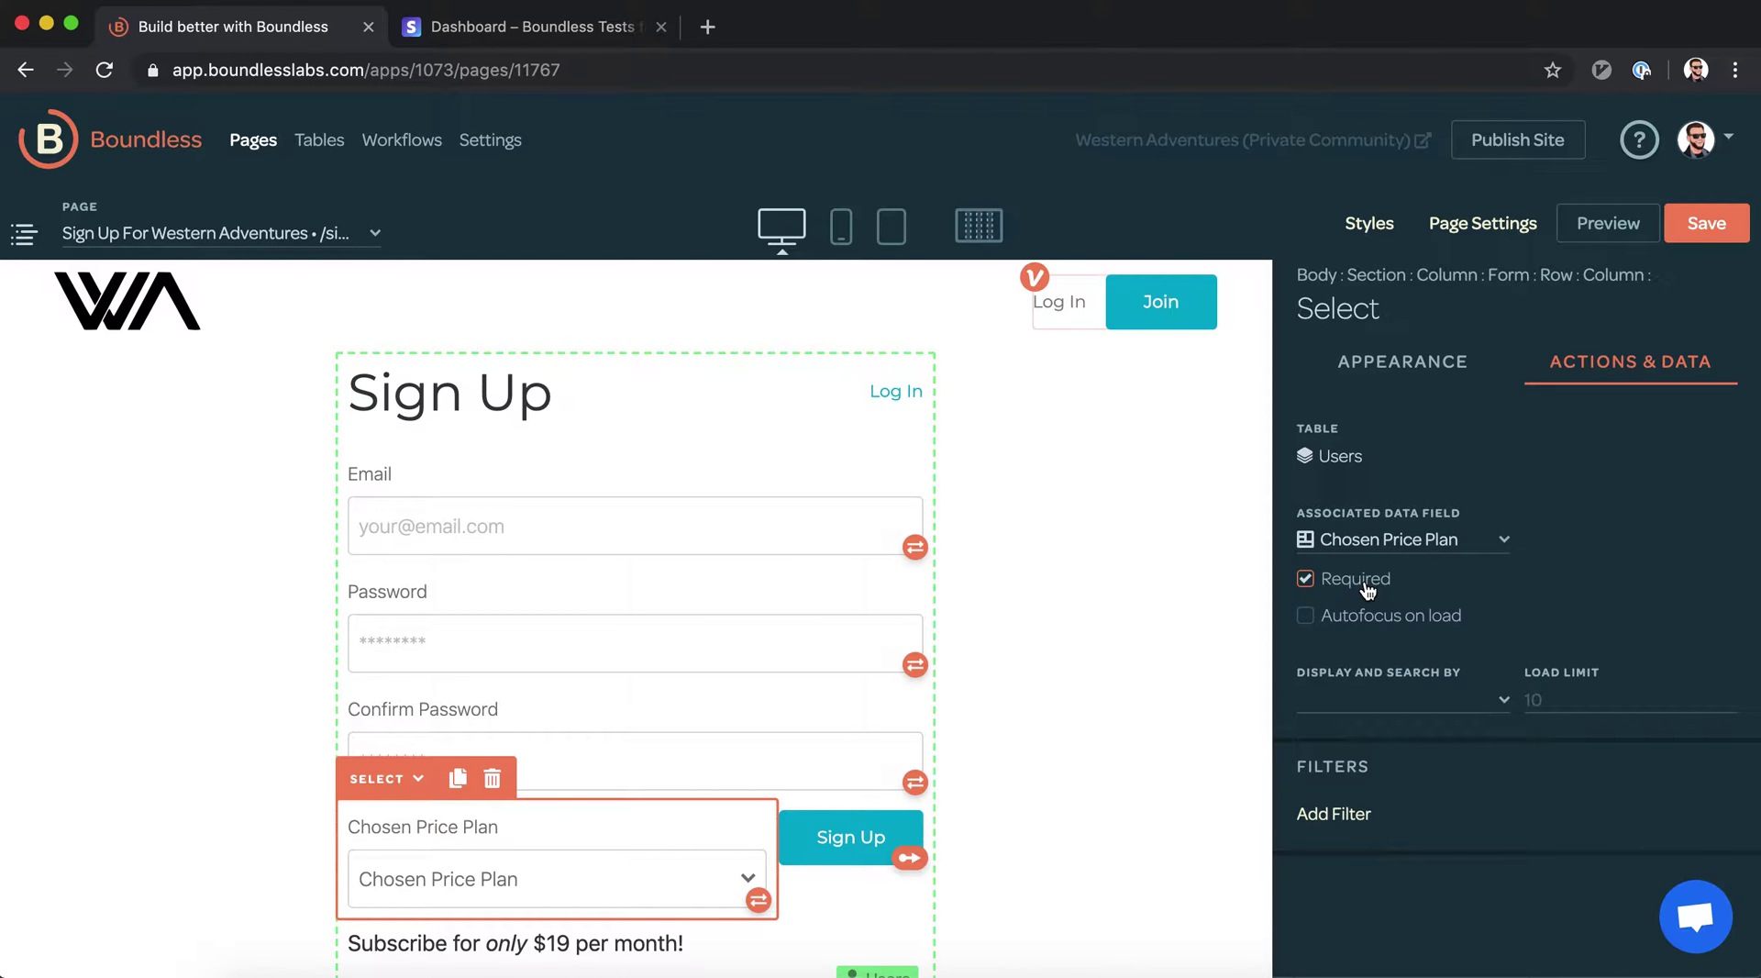
pyautogui.click(1396, 701)
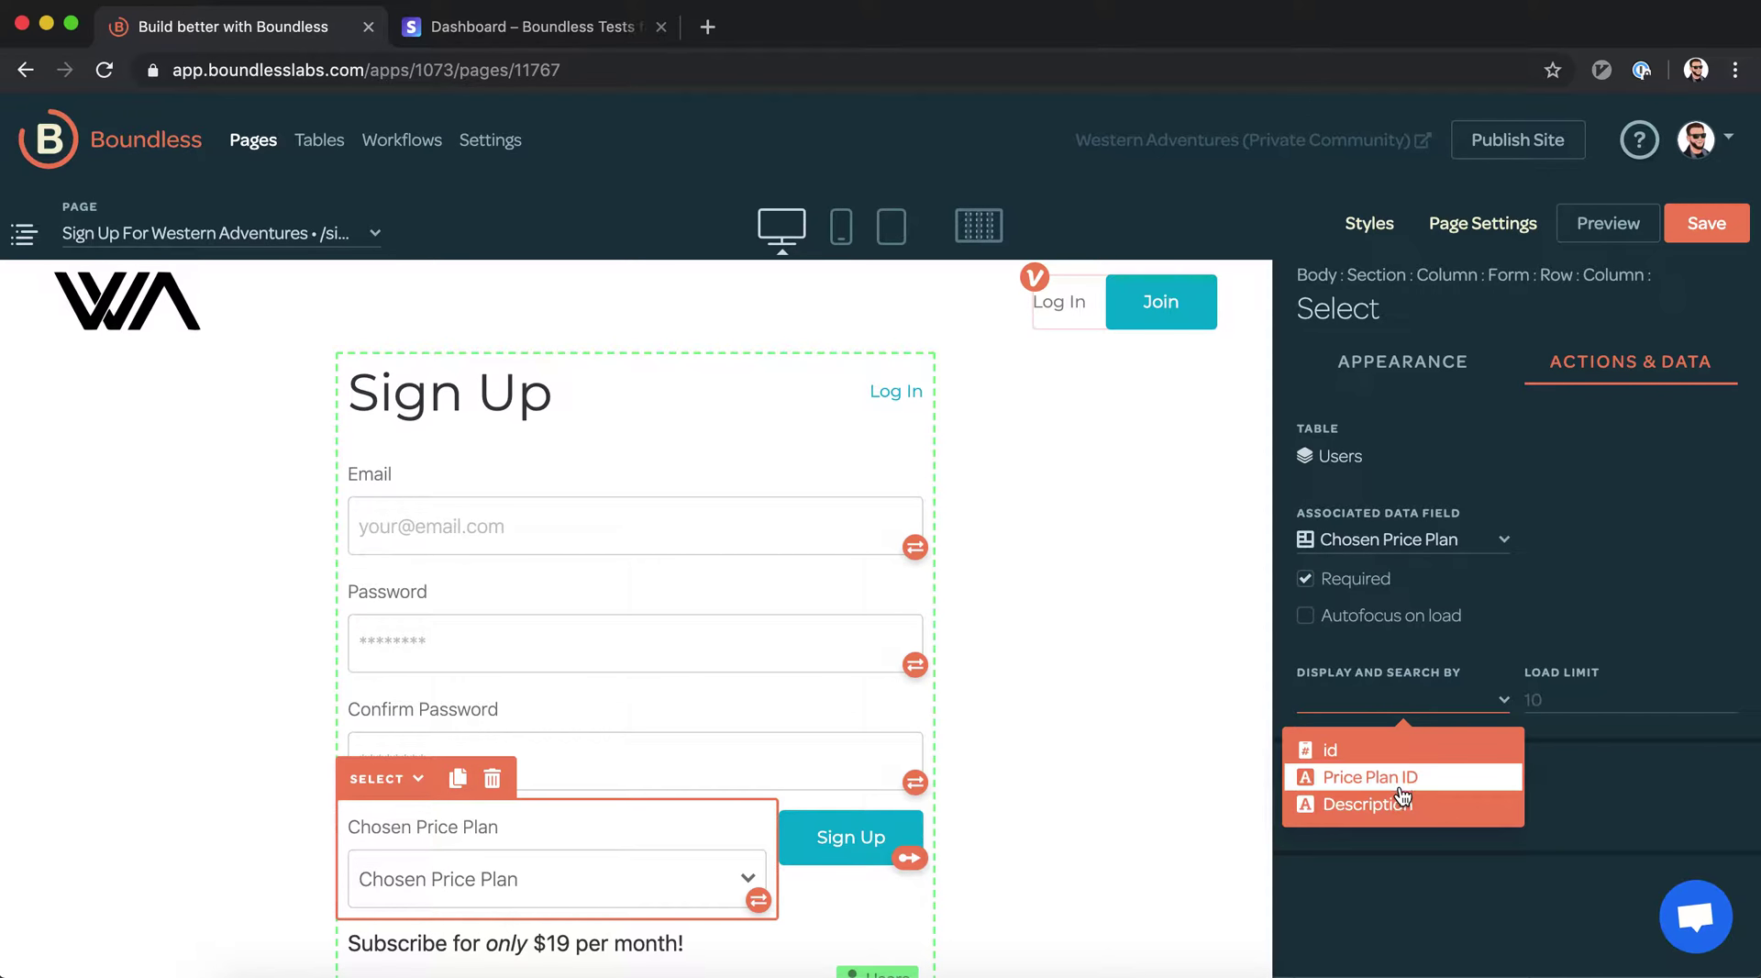
pyautogui.click(1373, 813)
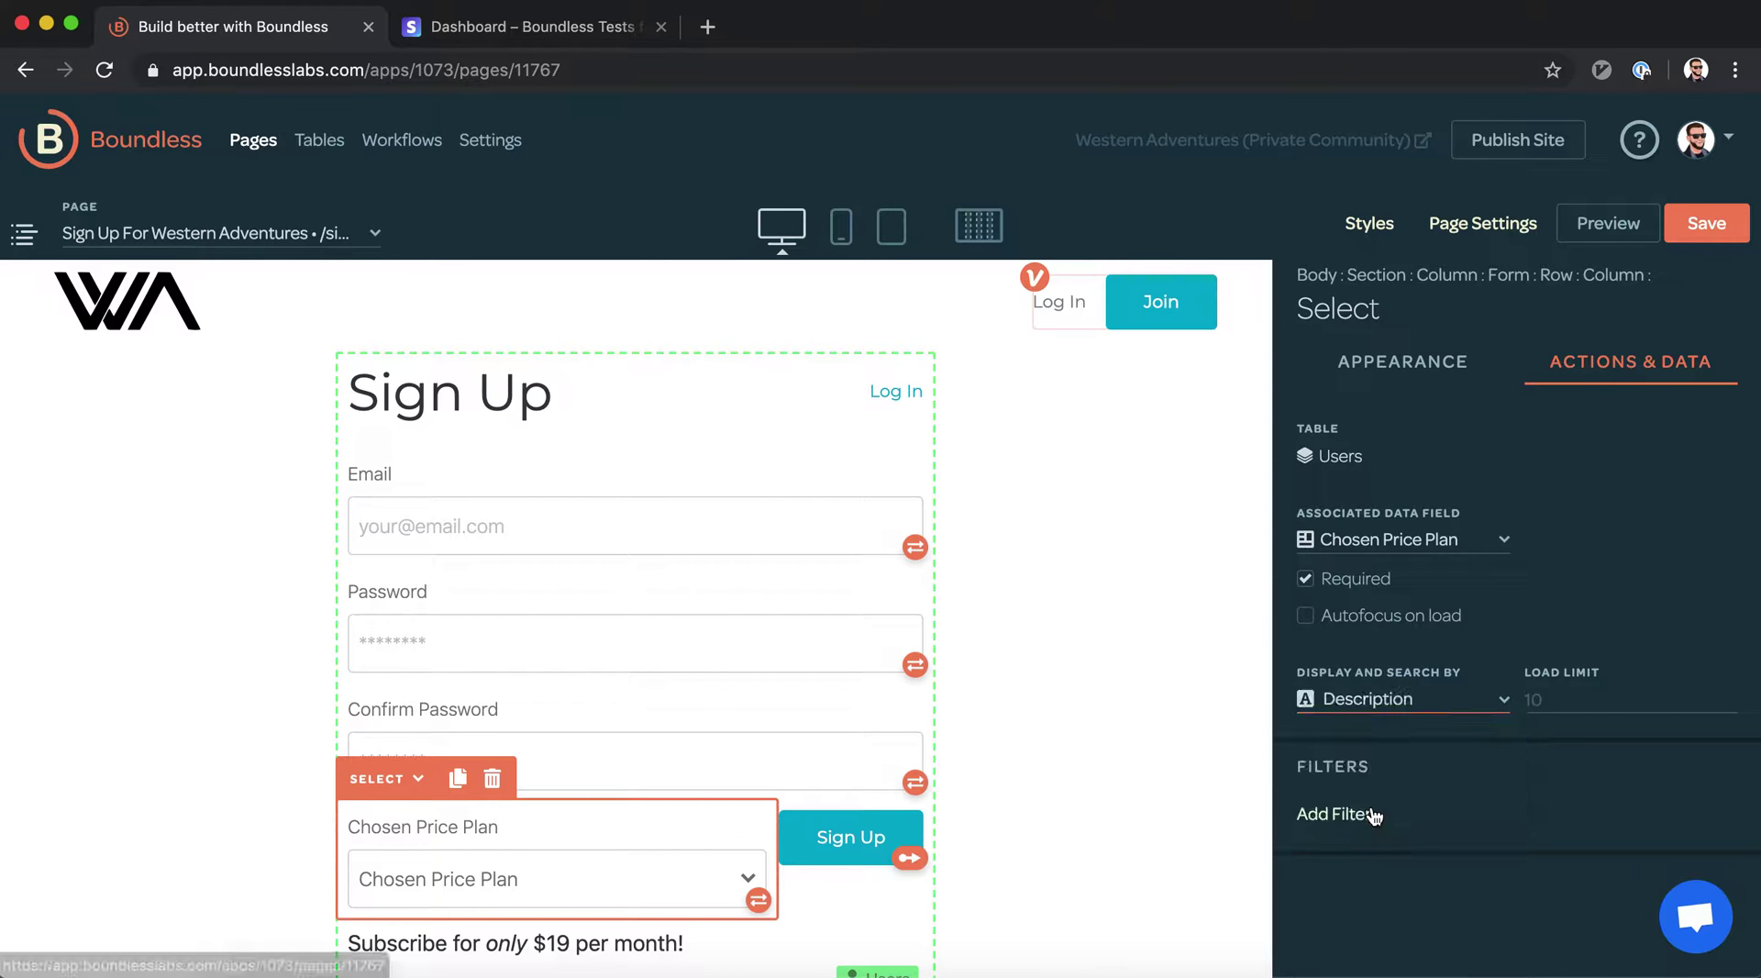
# Delete the 'Subscribe for only $19 per month!' text line
pyautogui.click(1703, 234)
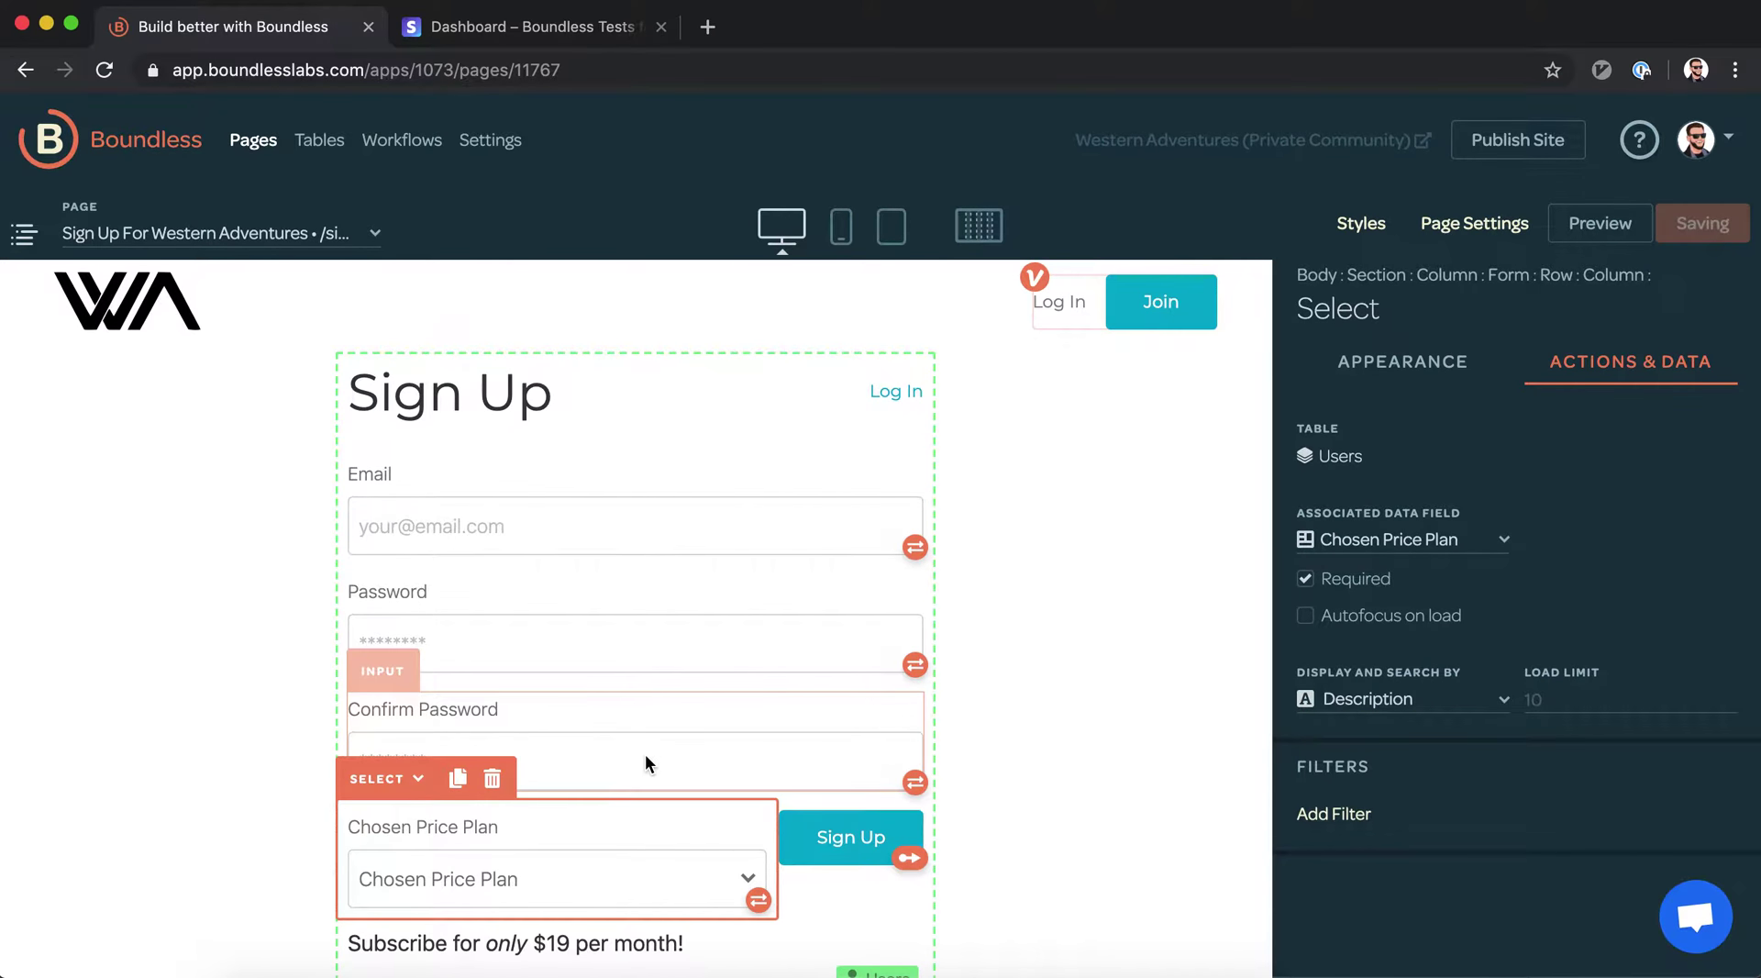
pyautogui.scroll(-1, 646, 752)
pyautogui.click(630, 924)
pyautogui.press('Delete')
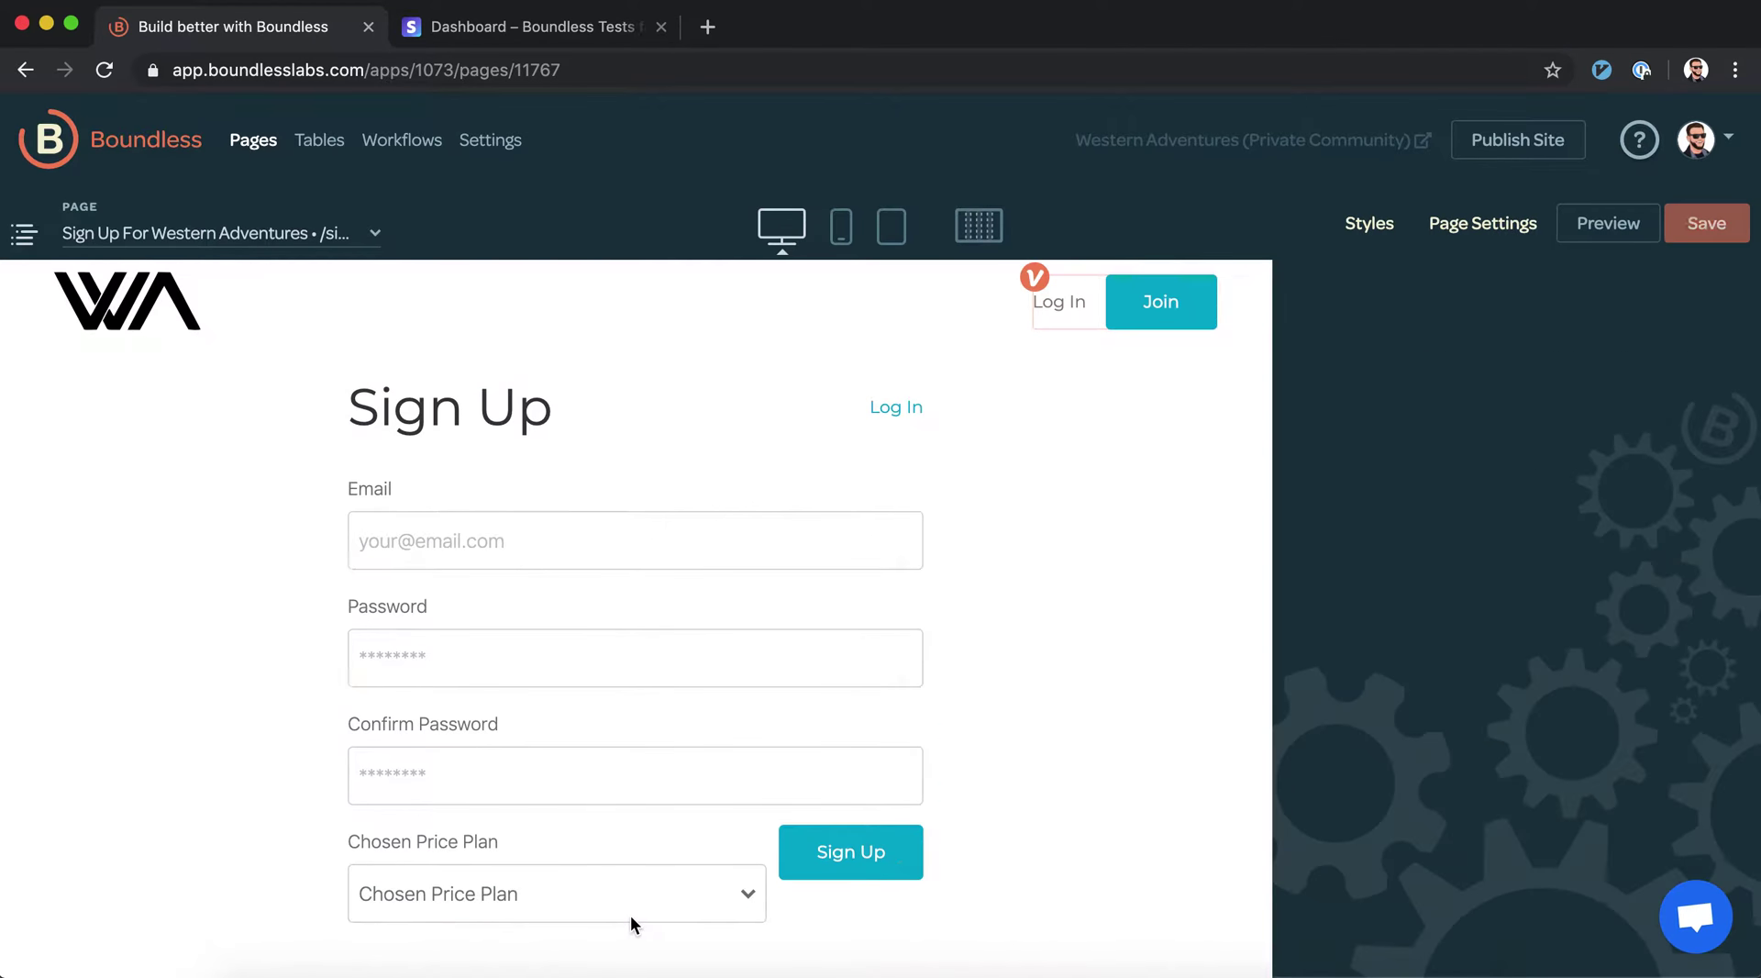
# Bottom-align the Sign Up button's column and give it 10 bottom outside spacing
pyautogui.click(888, 893)
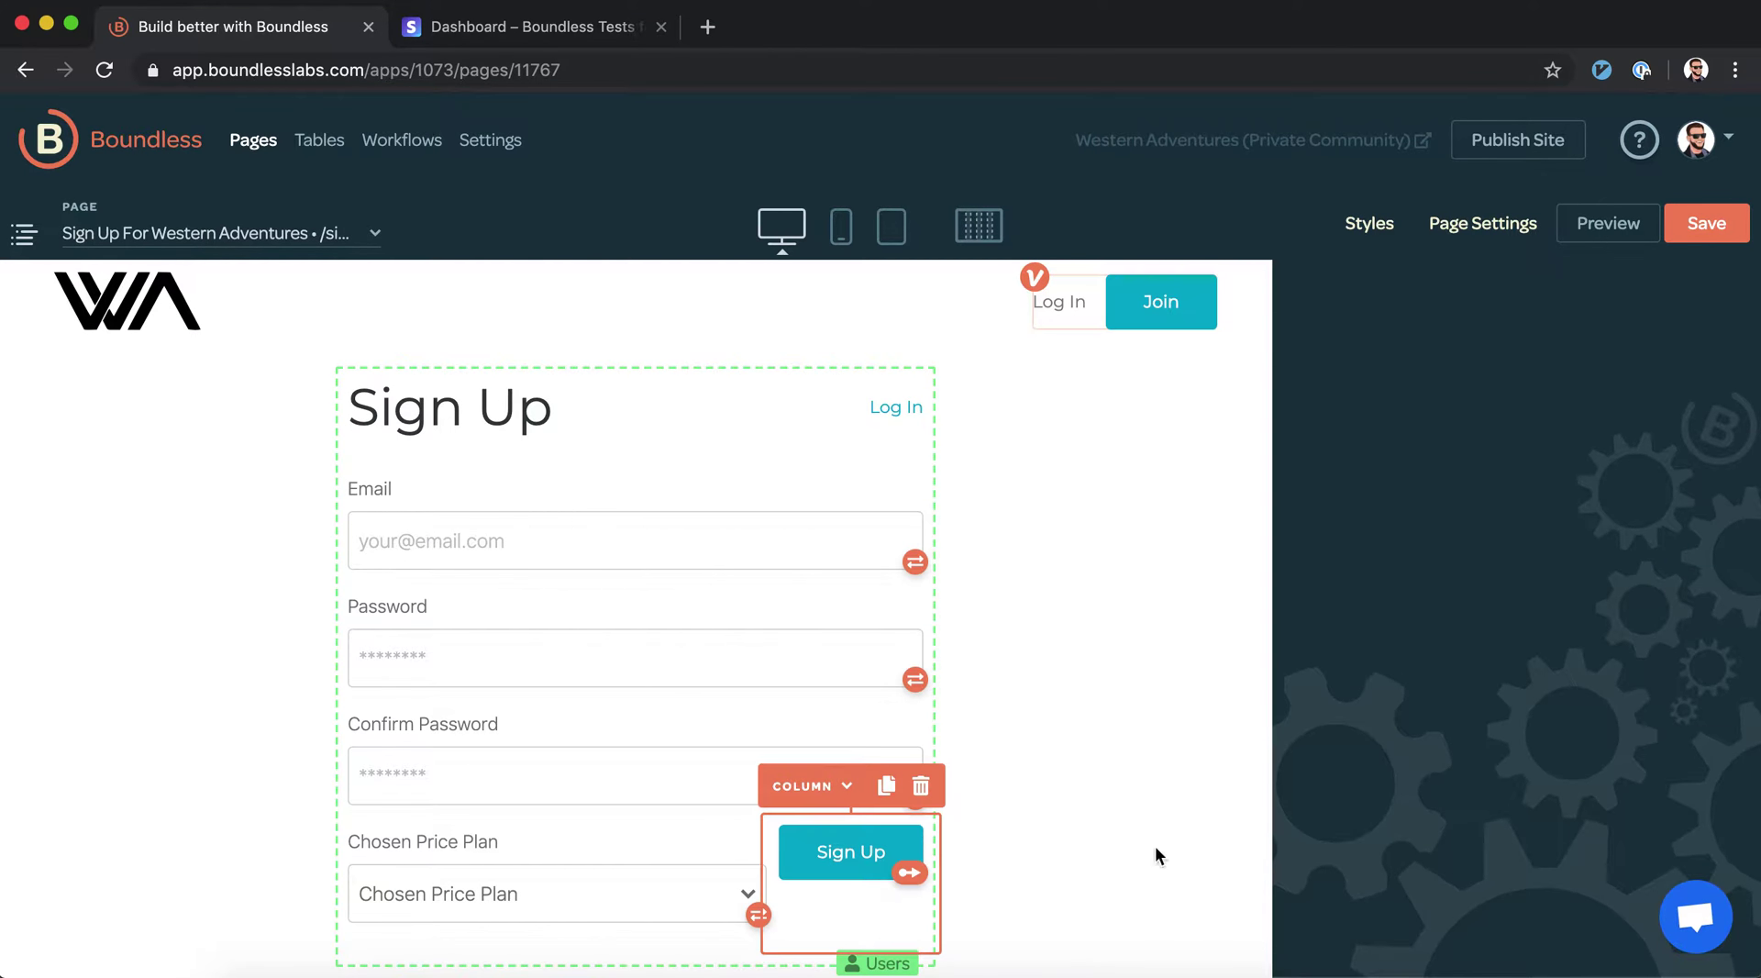
pyautogui.click(1622, 714)
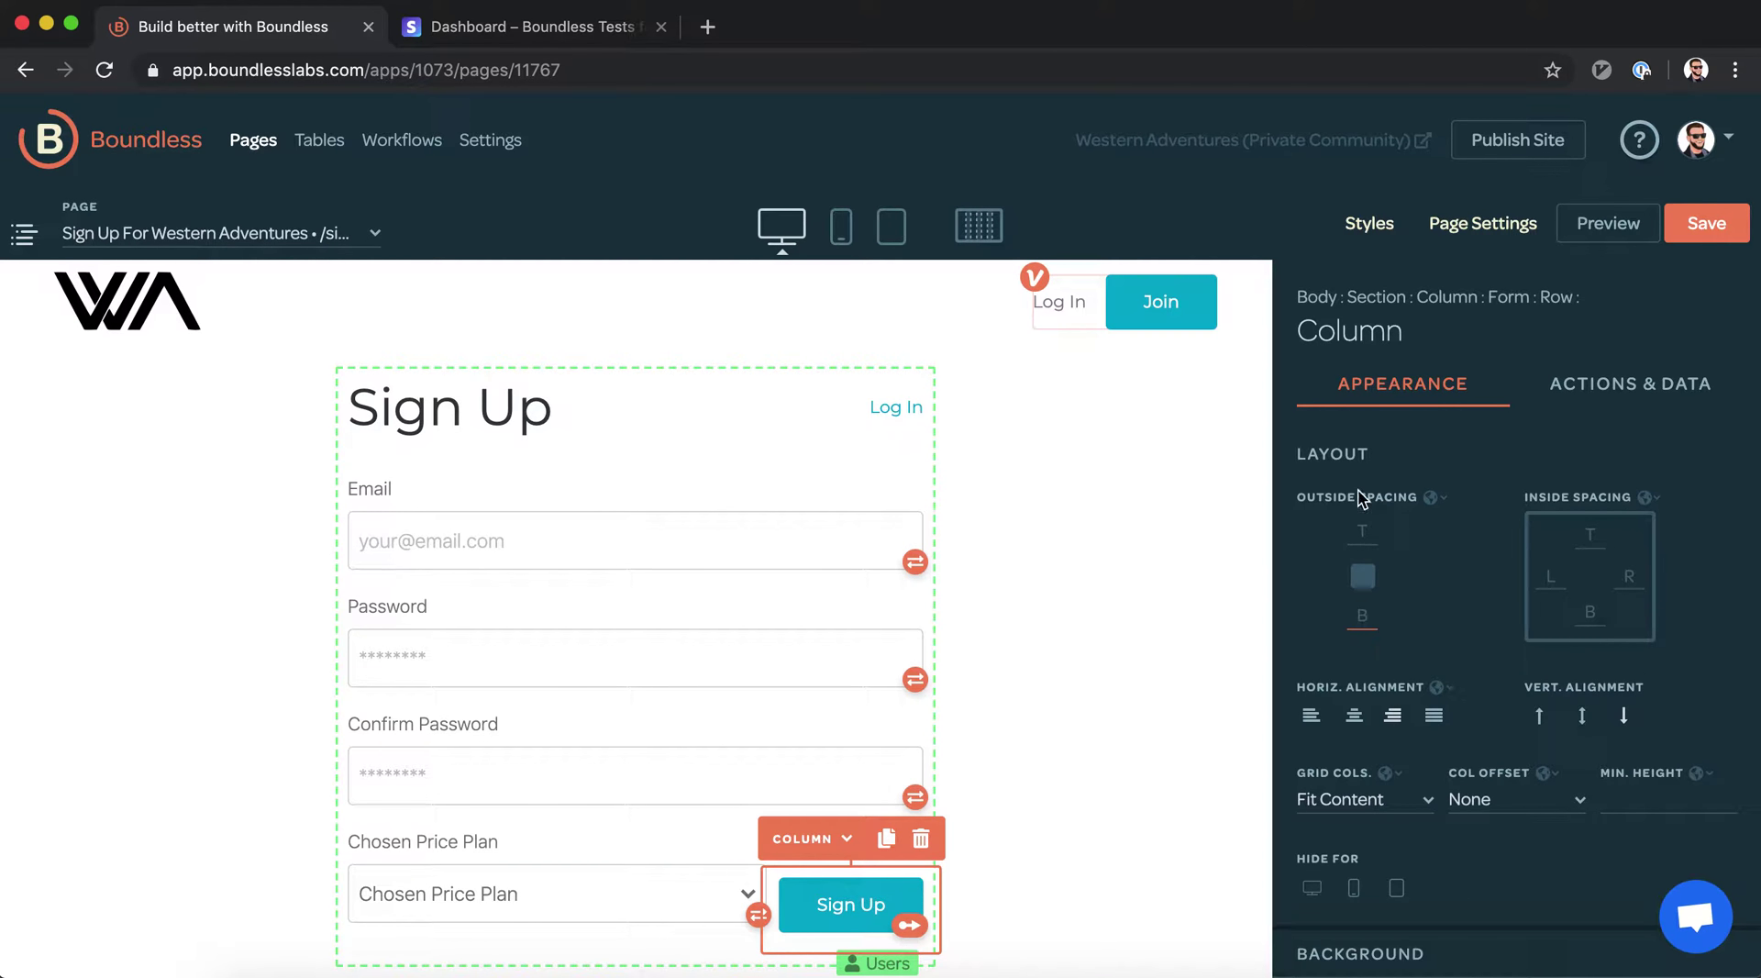
pyautogui.write('10')
pyautogui.click(1082, 587)
pyautogui.click(1706, 223)
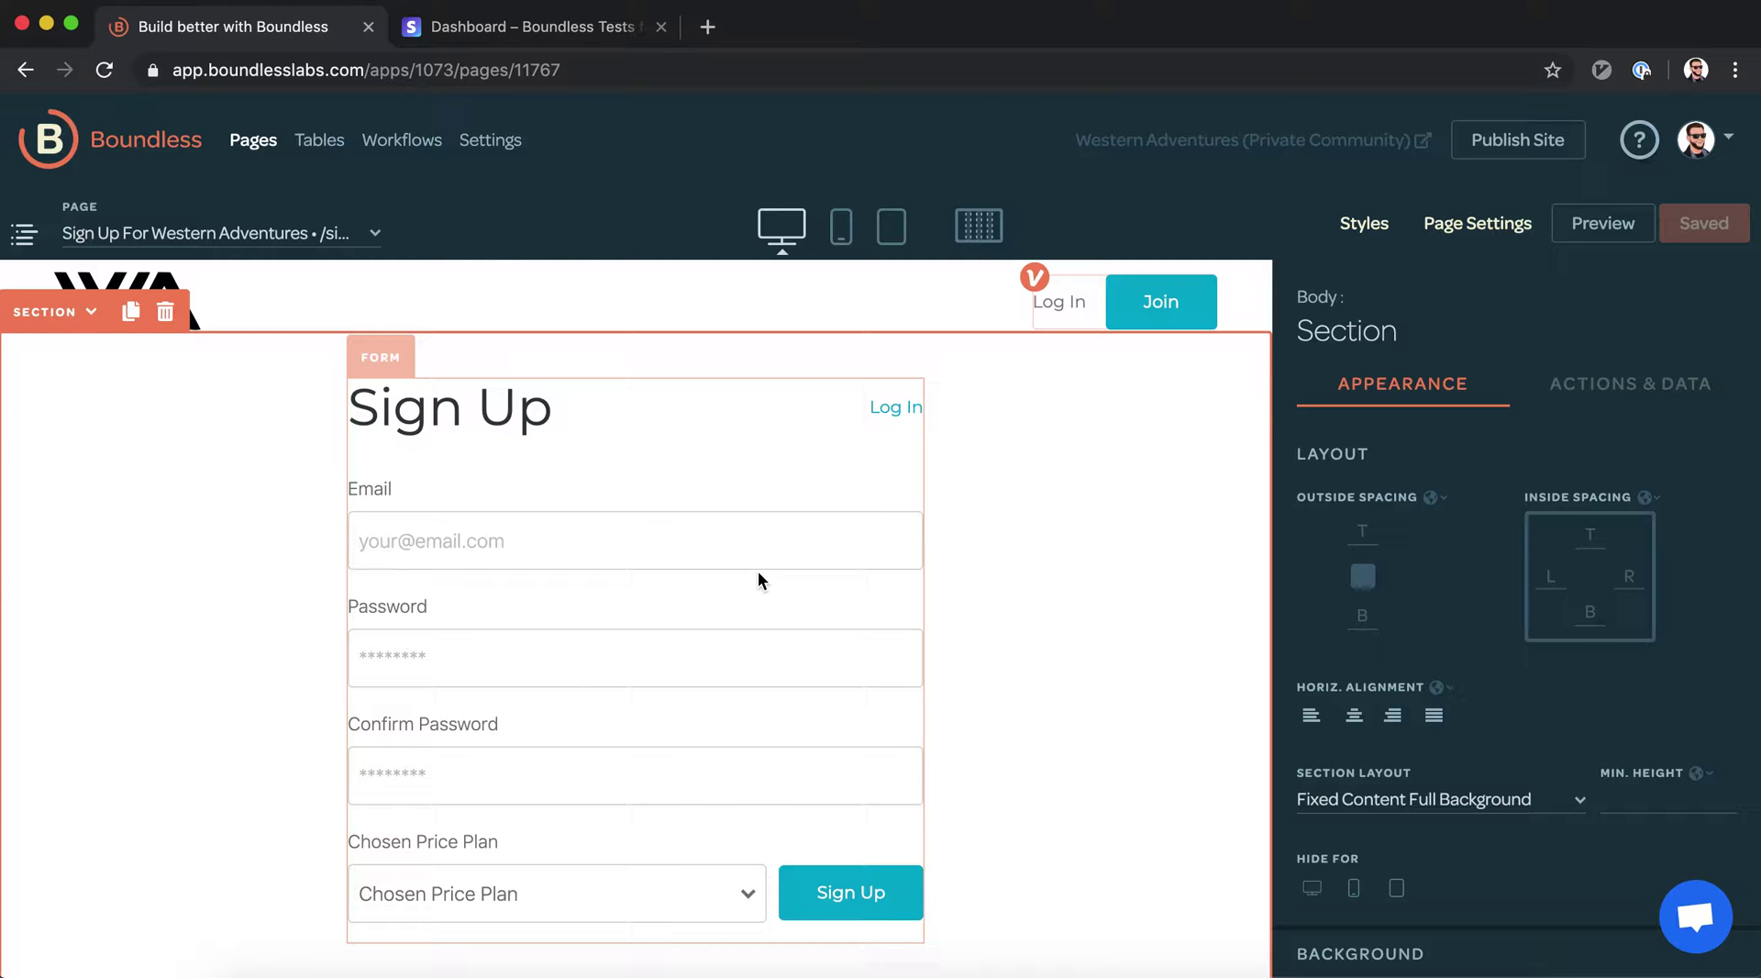
pyautogui.click(712, 864)
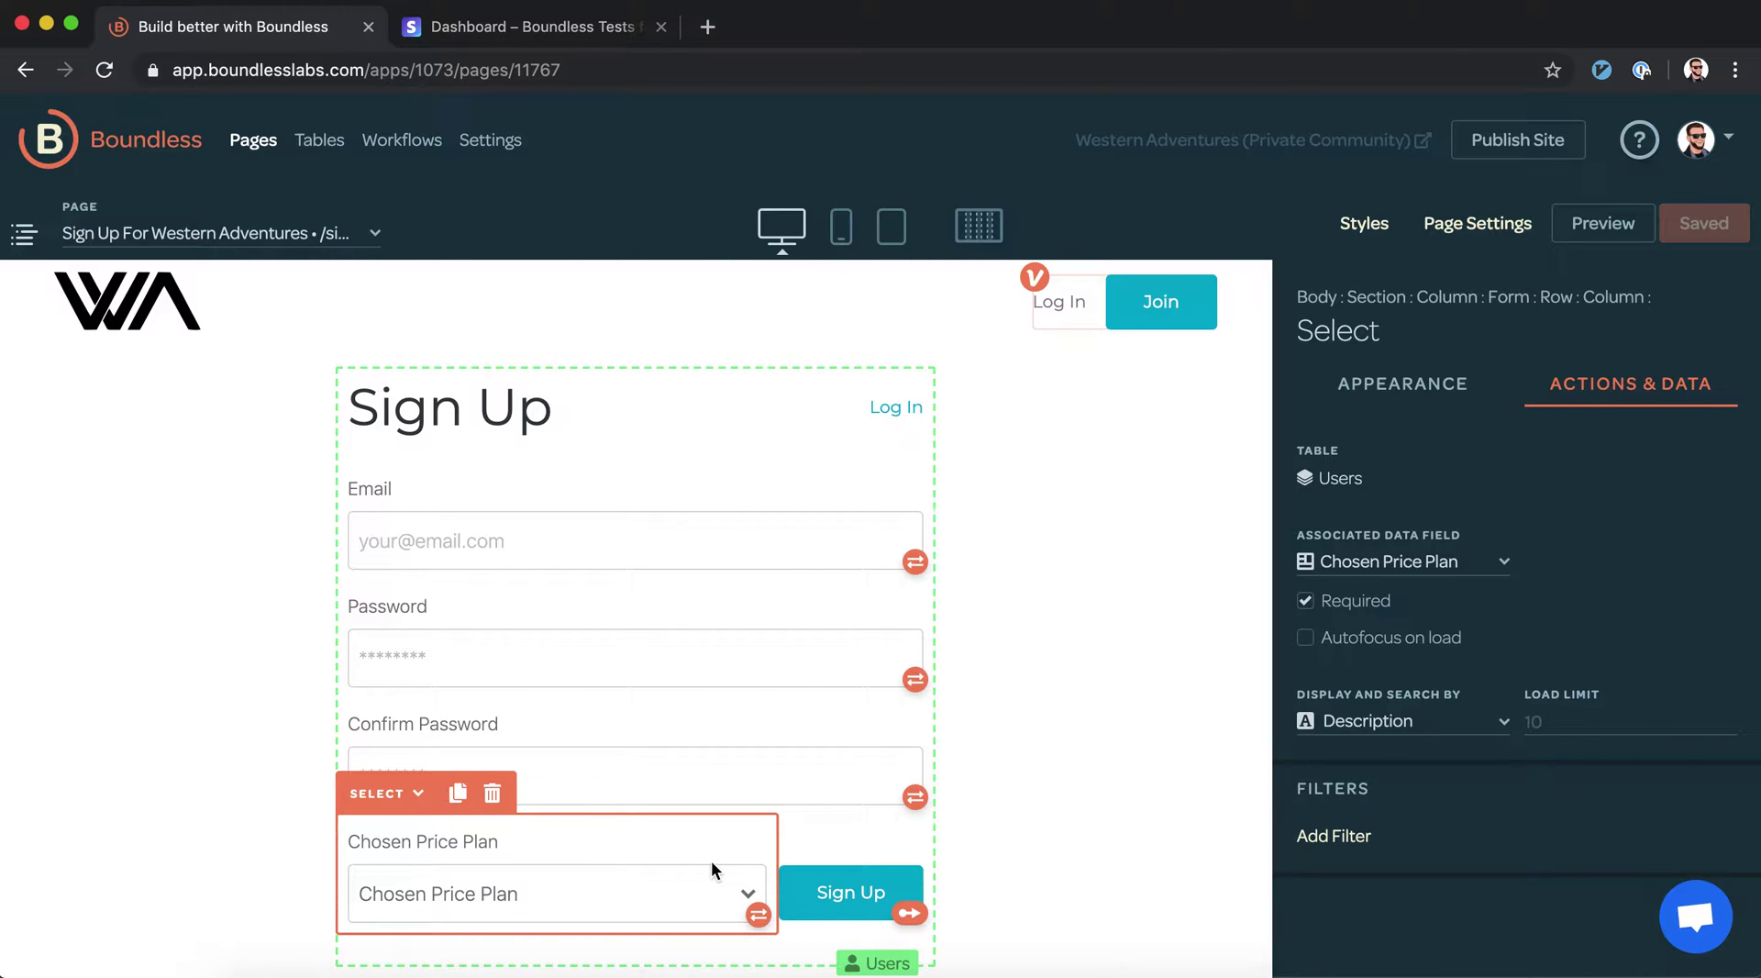
# Replace Sign Up's fixed Price Plan ID with formula Current Users.Chosen Price Plan.Price Plan ID
pyautogui.click(877, 897)
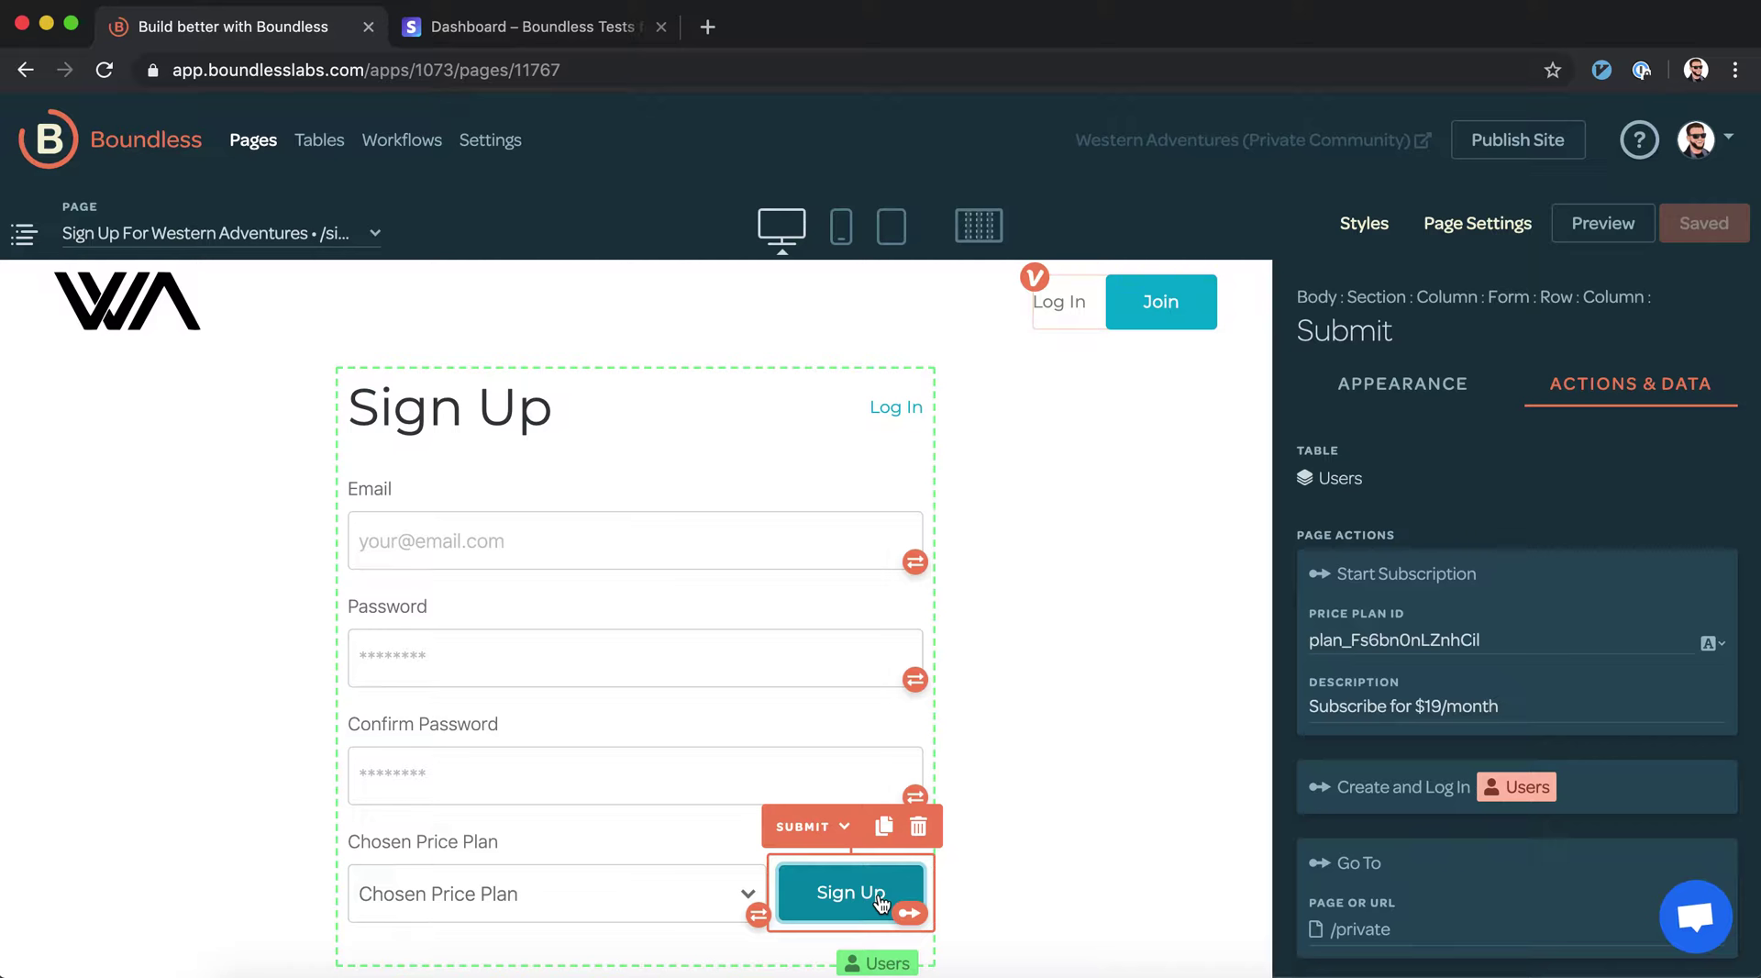
pyautogui.doubleClick(1369, 639)
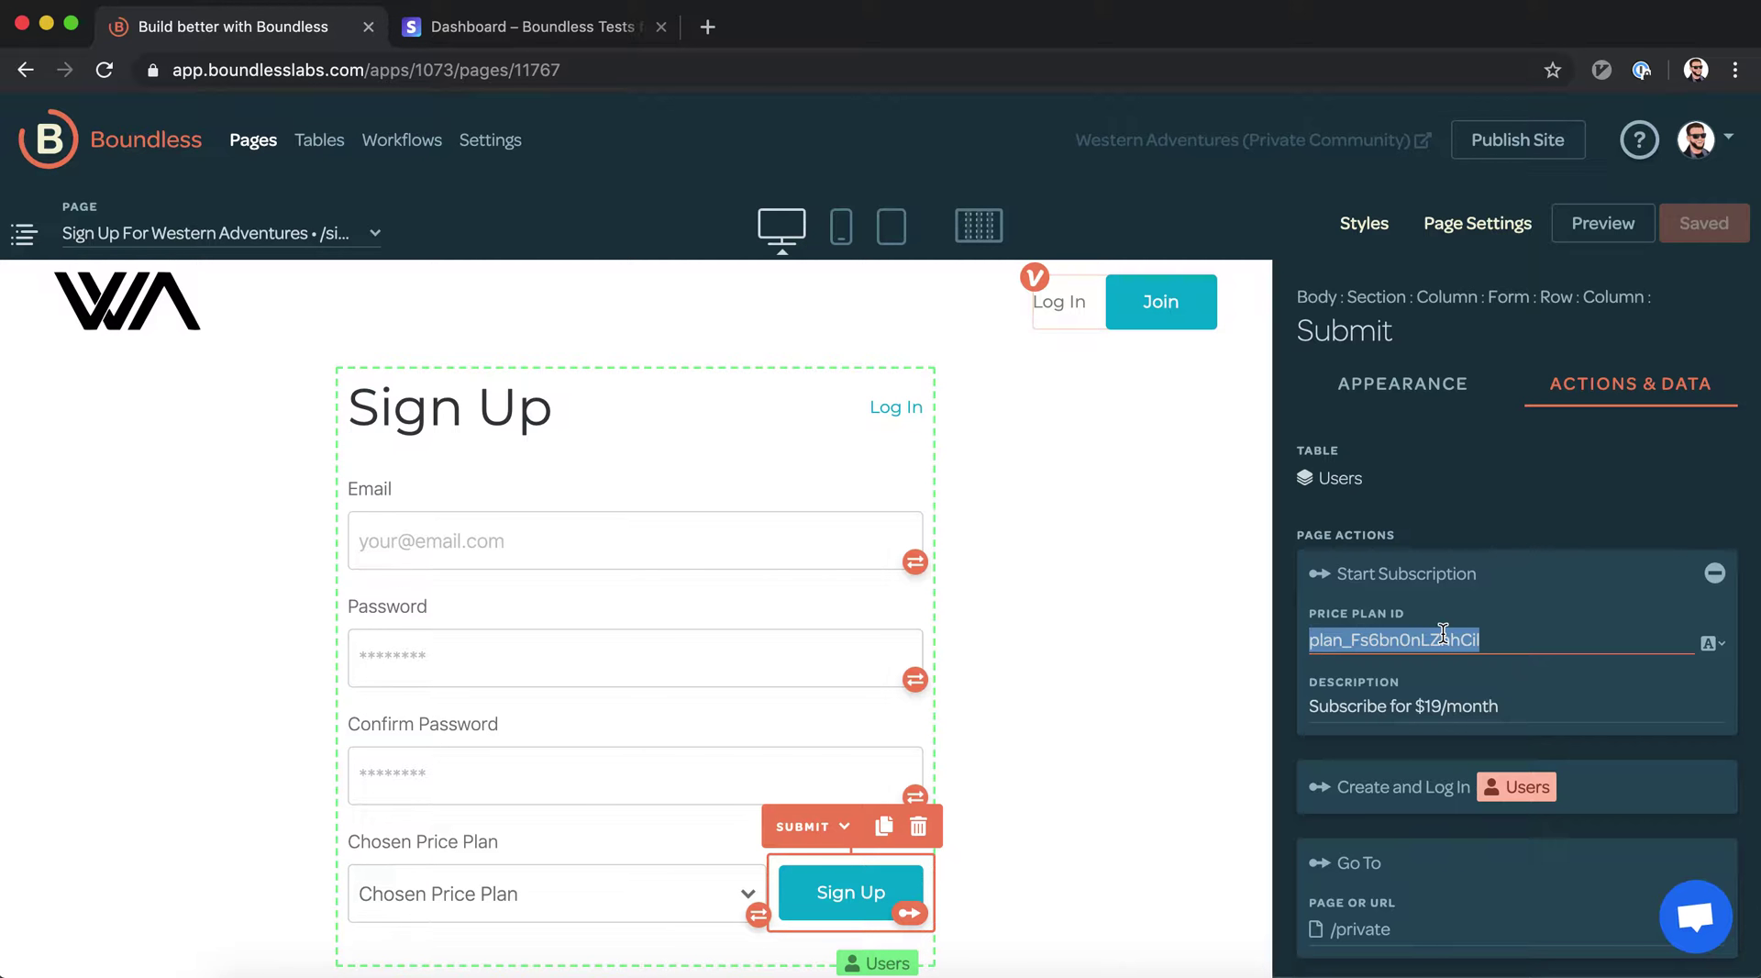
pyautogui.press('BackSpace')
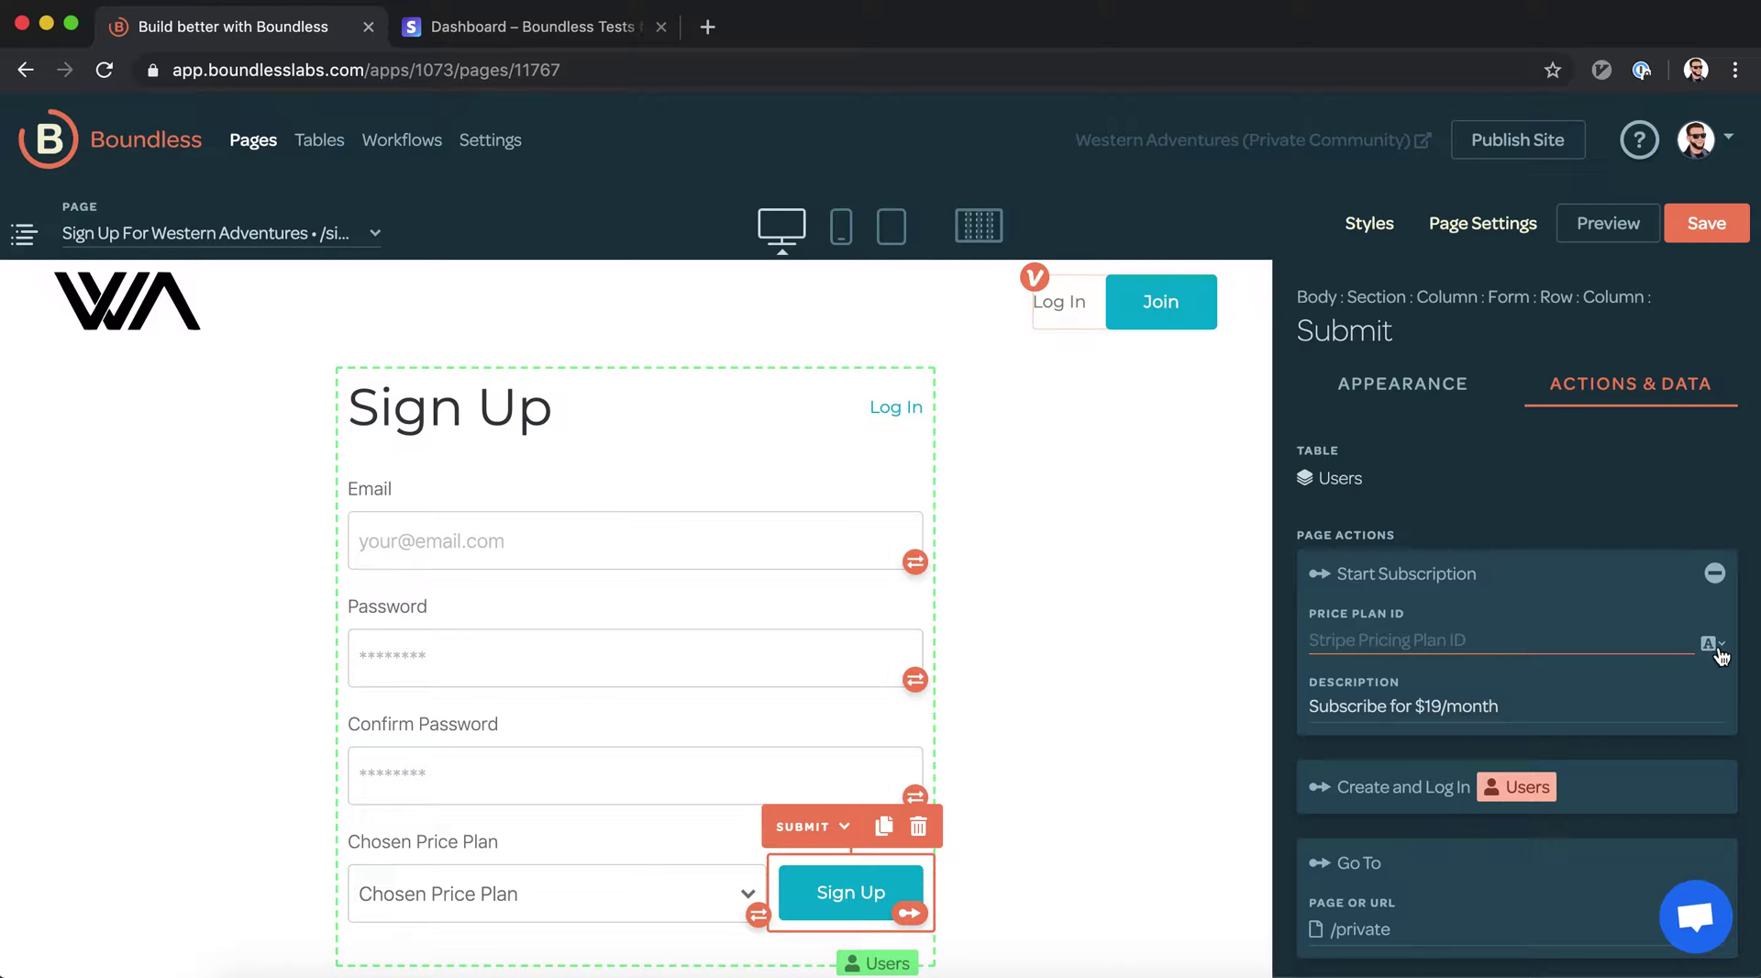
pyautogui.click(1714, 645)
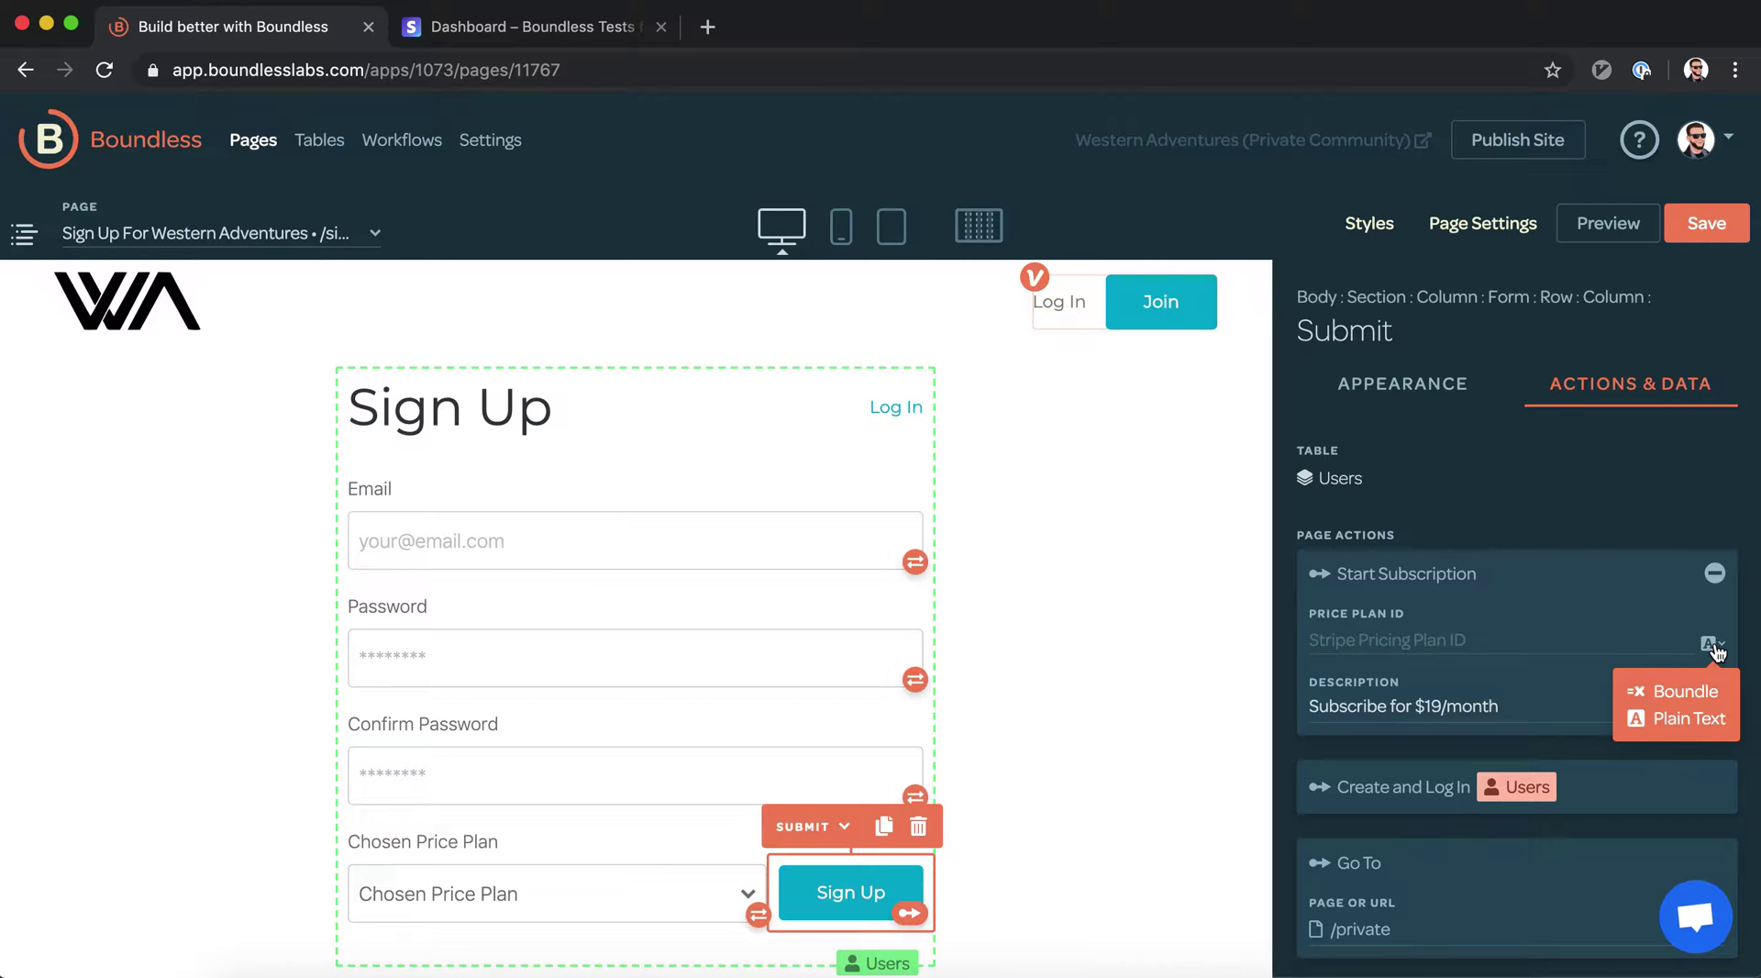
pyautogui.click(1701, 694)
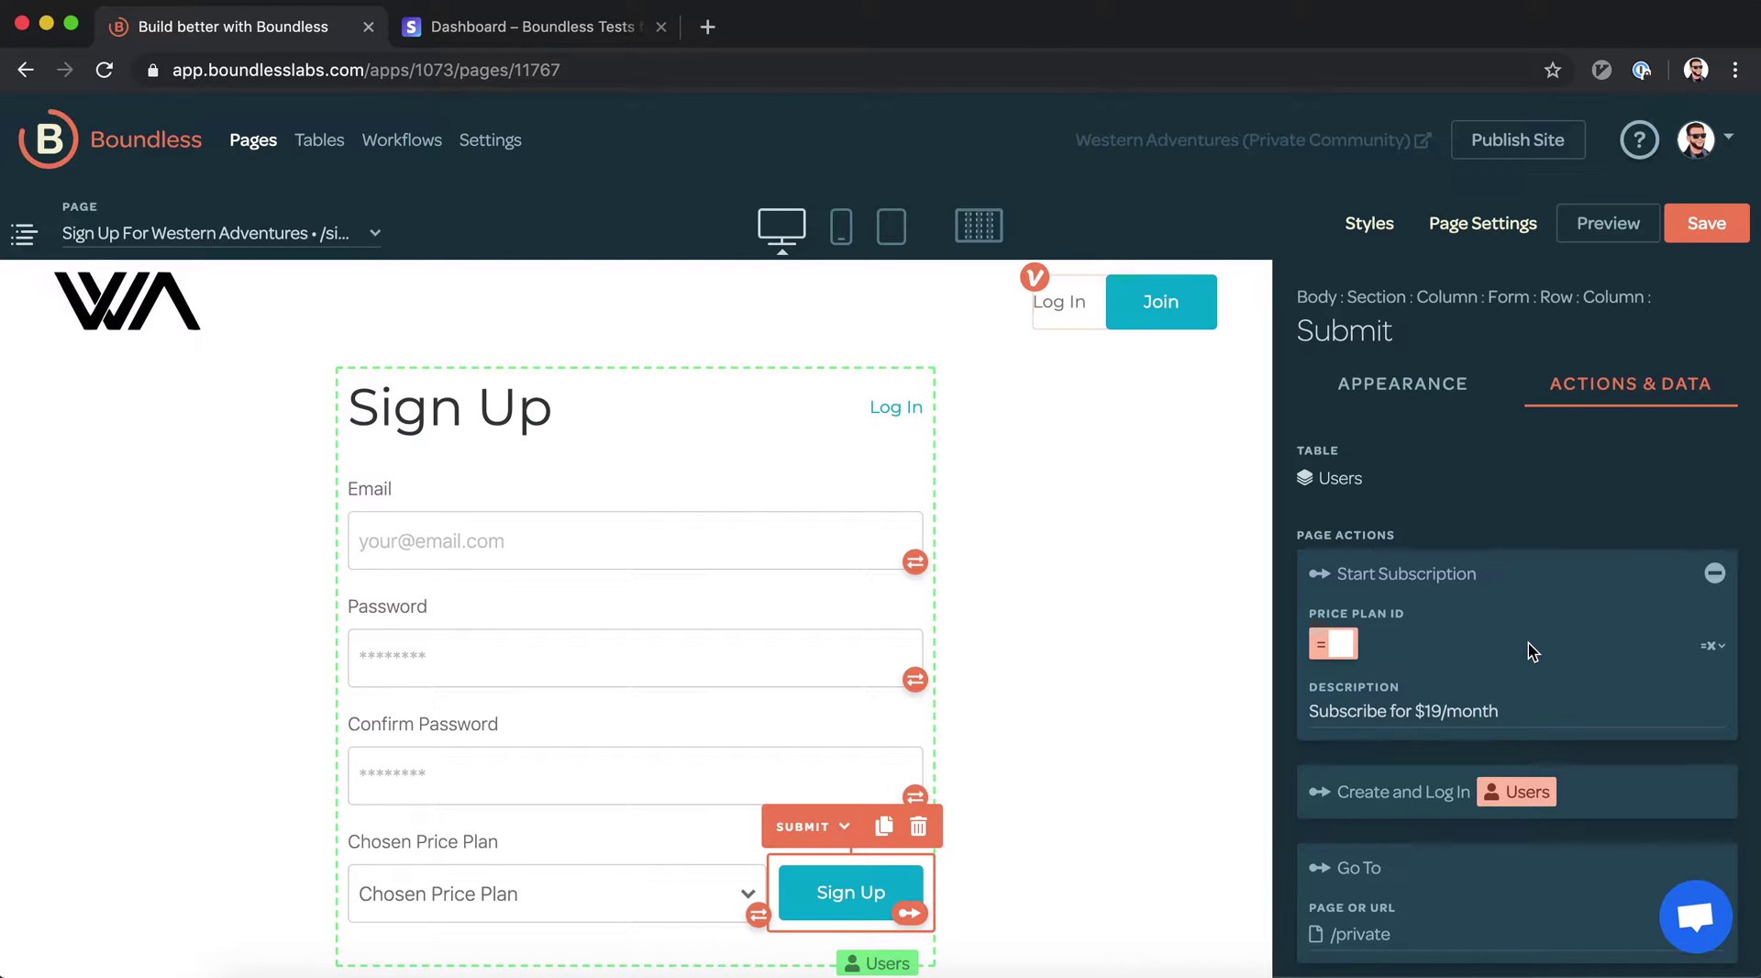
pyautogui.write('Cur')
pyautogui.press('Tab')
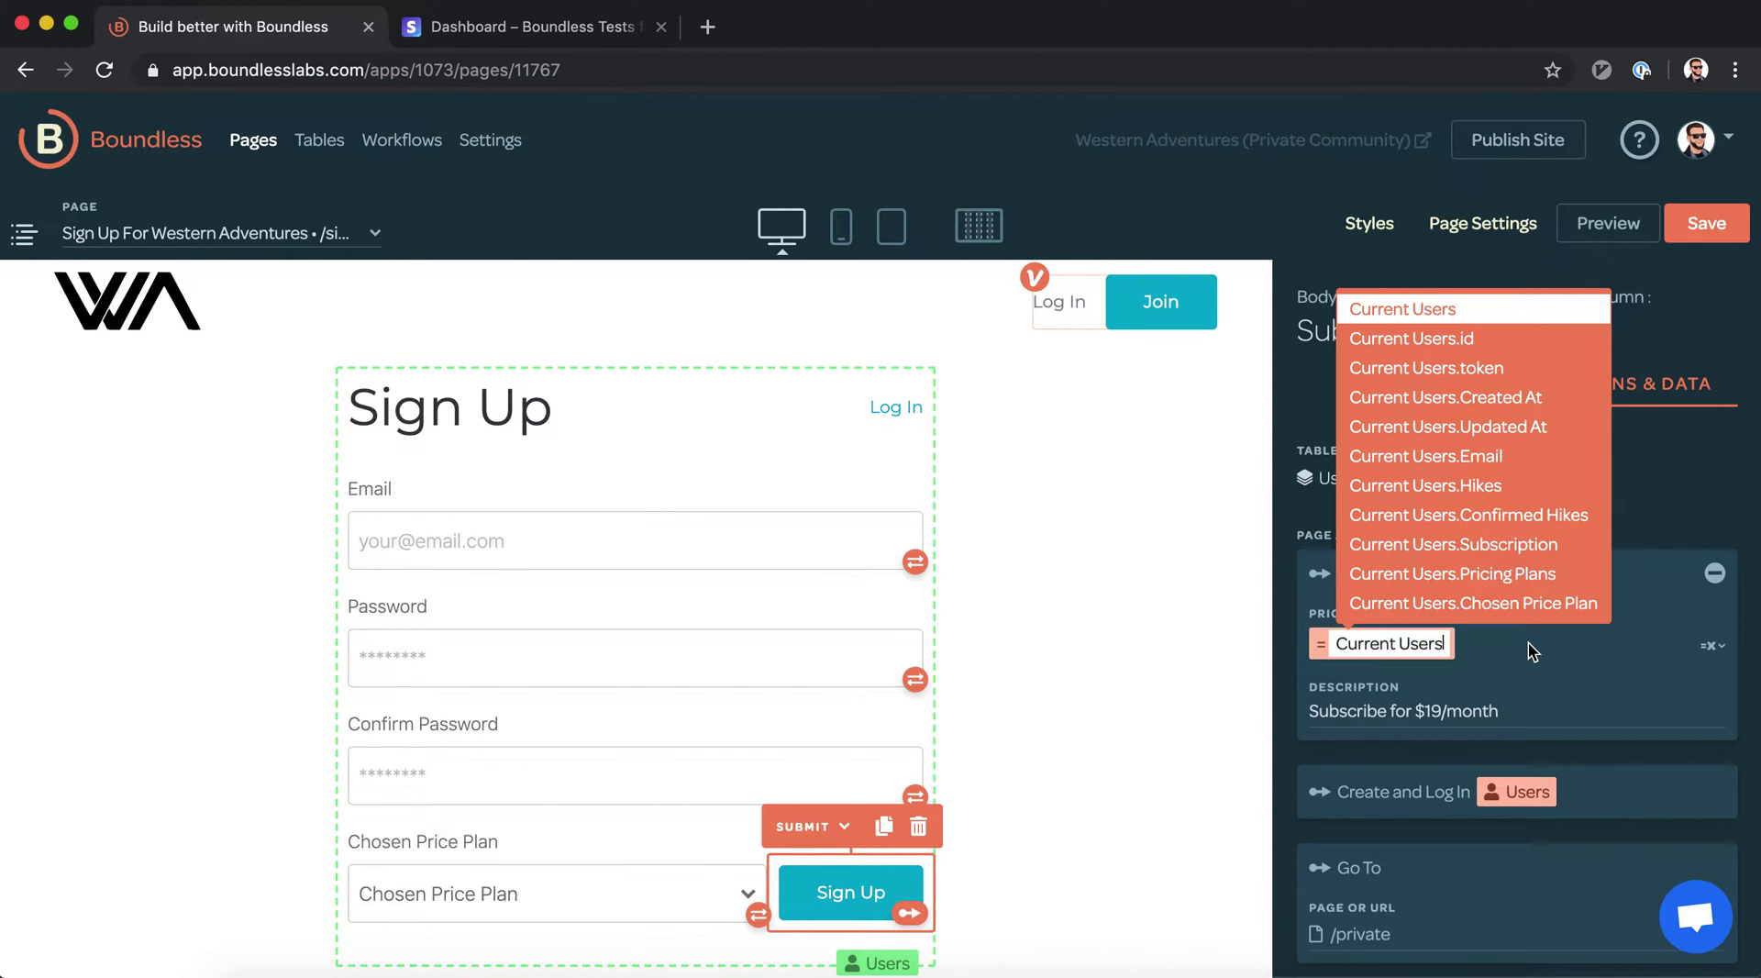
pyautogui.write('.')
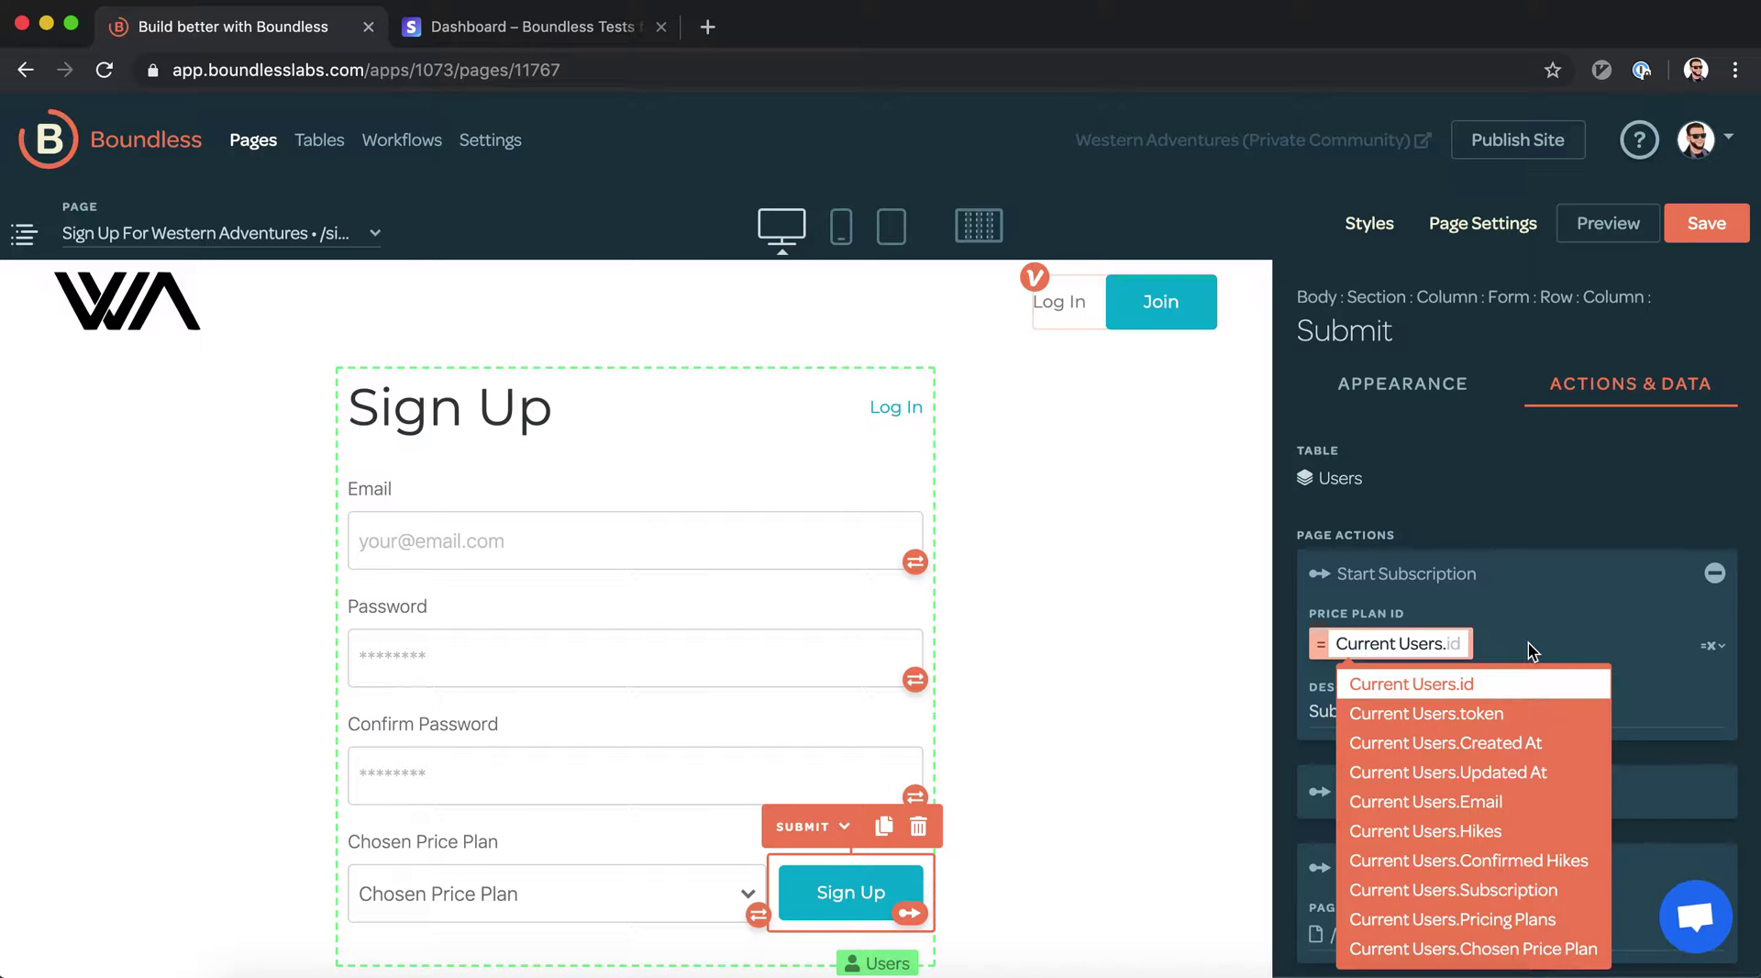
pyautogui.write('c')
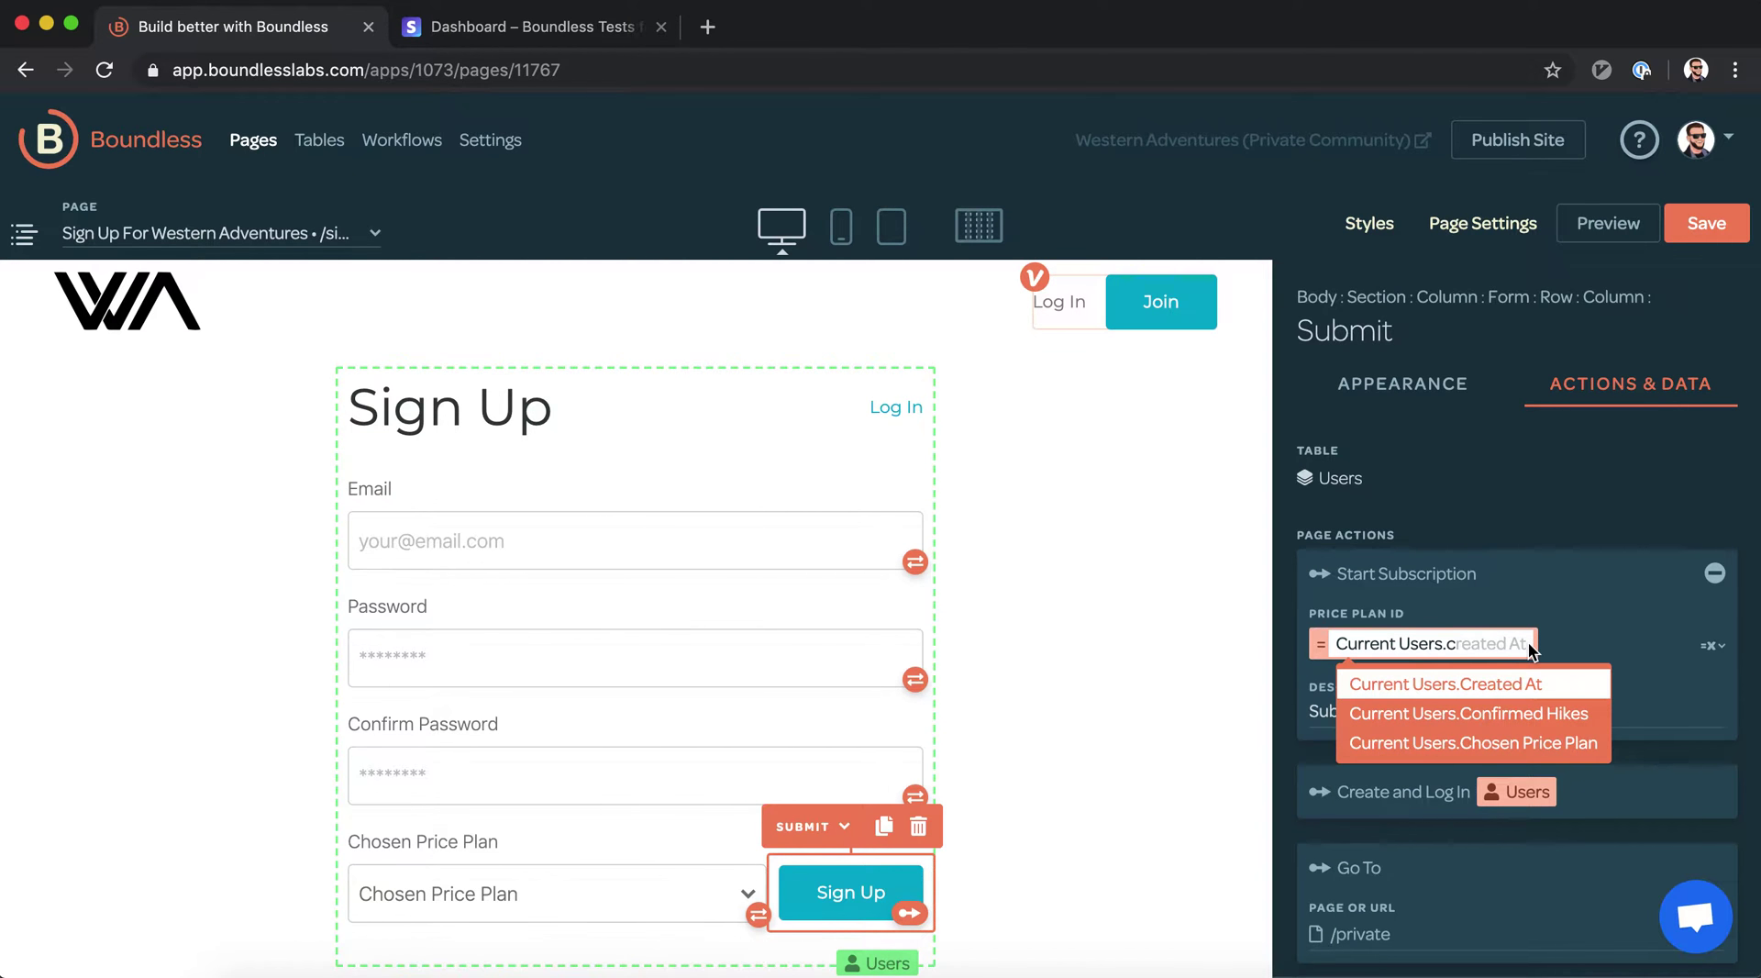
pyautogui.write('h')
pyautogui.press('Tab')
pyautogui.write('.')
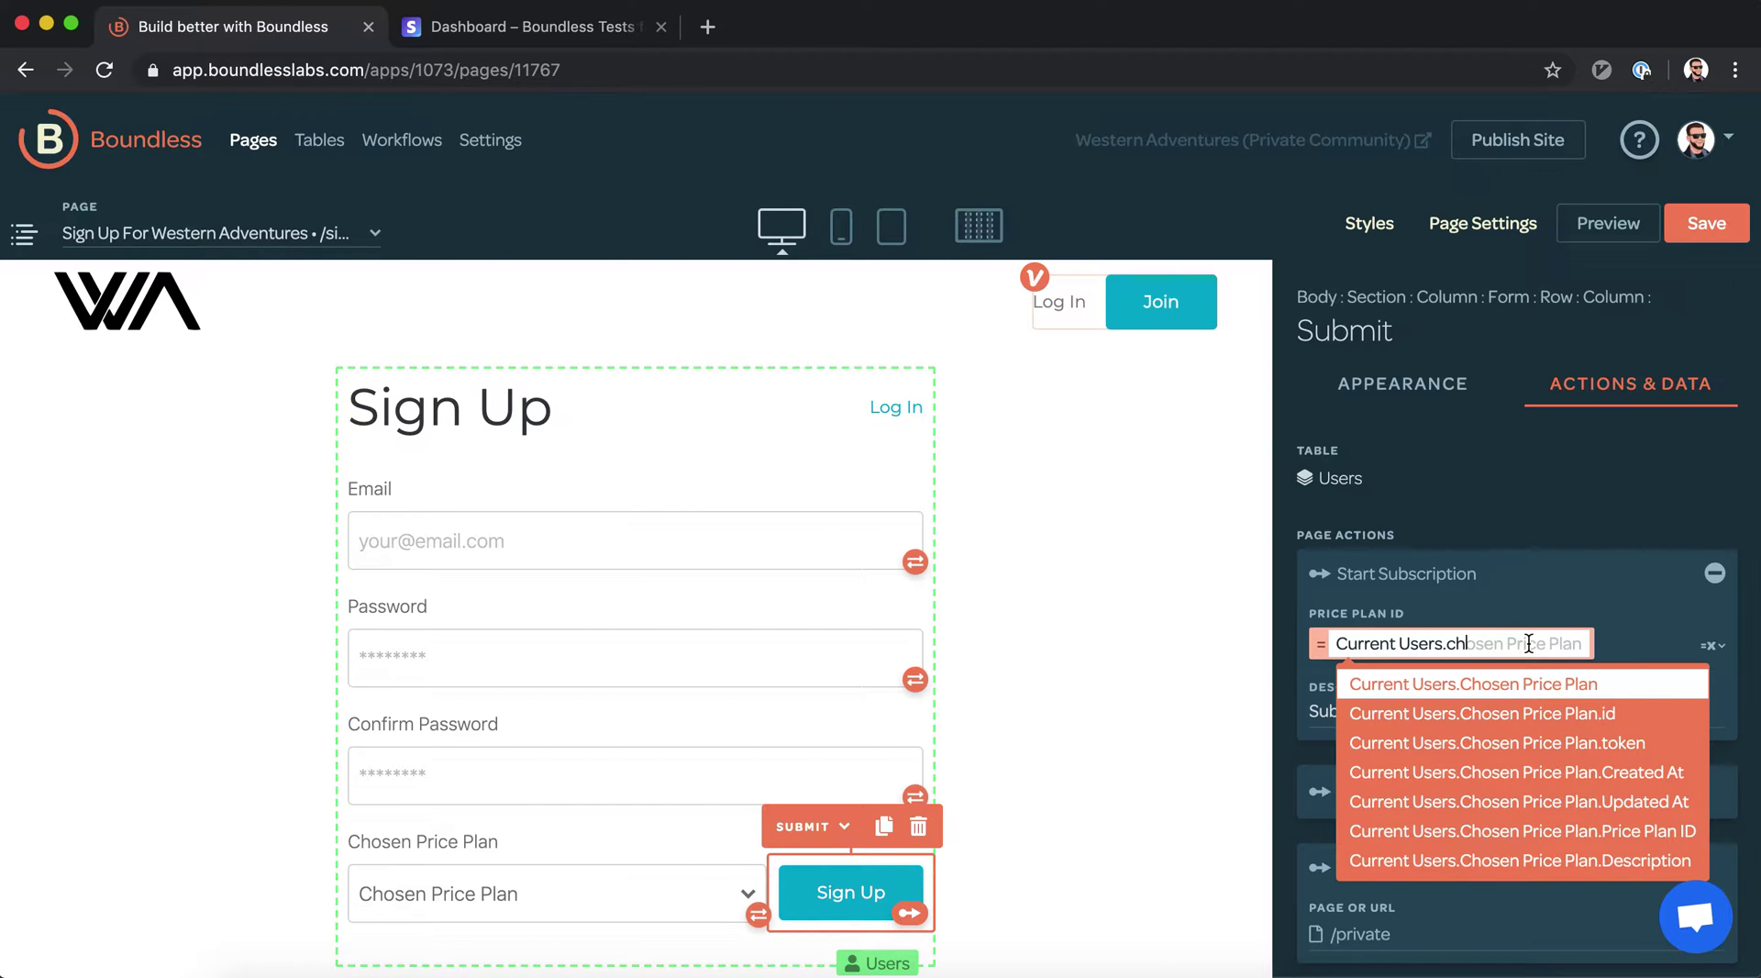
pyautogui.write('p')
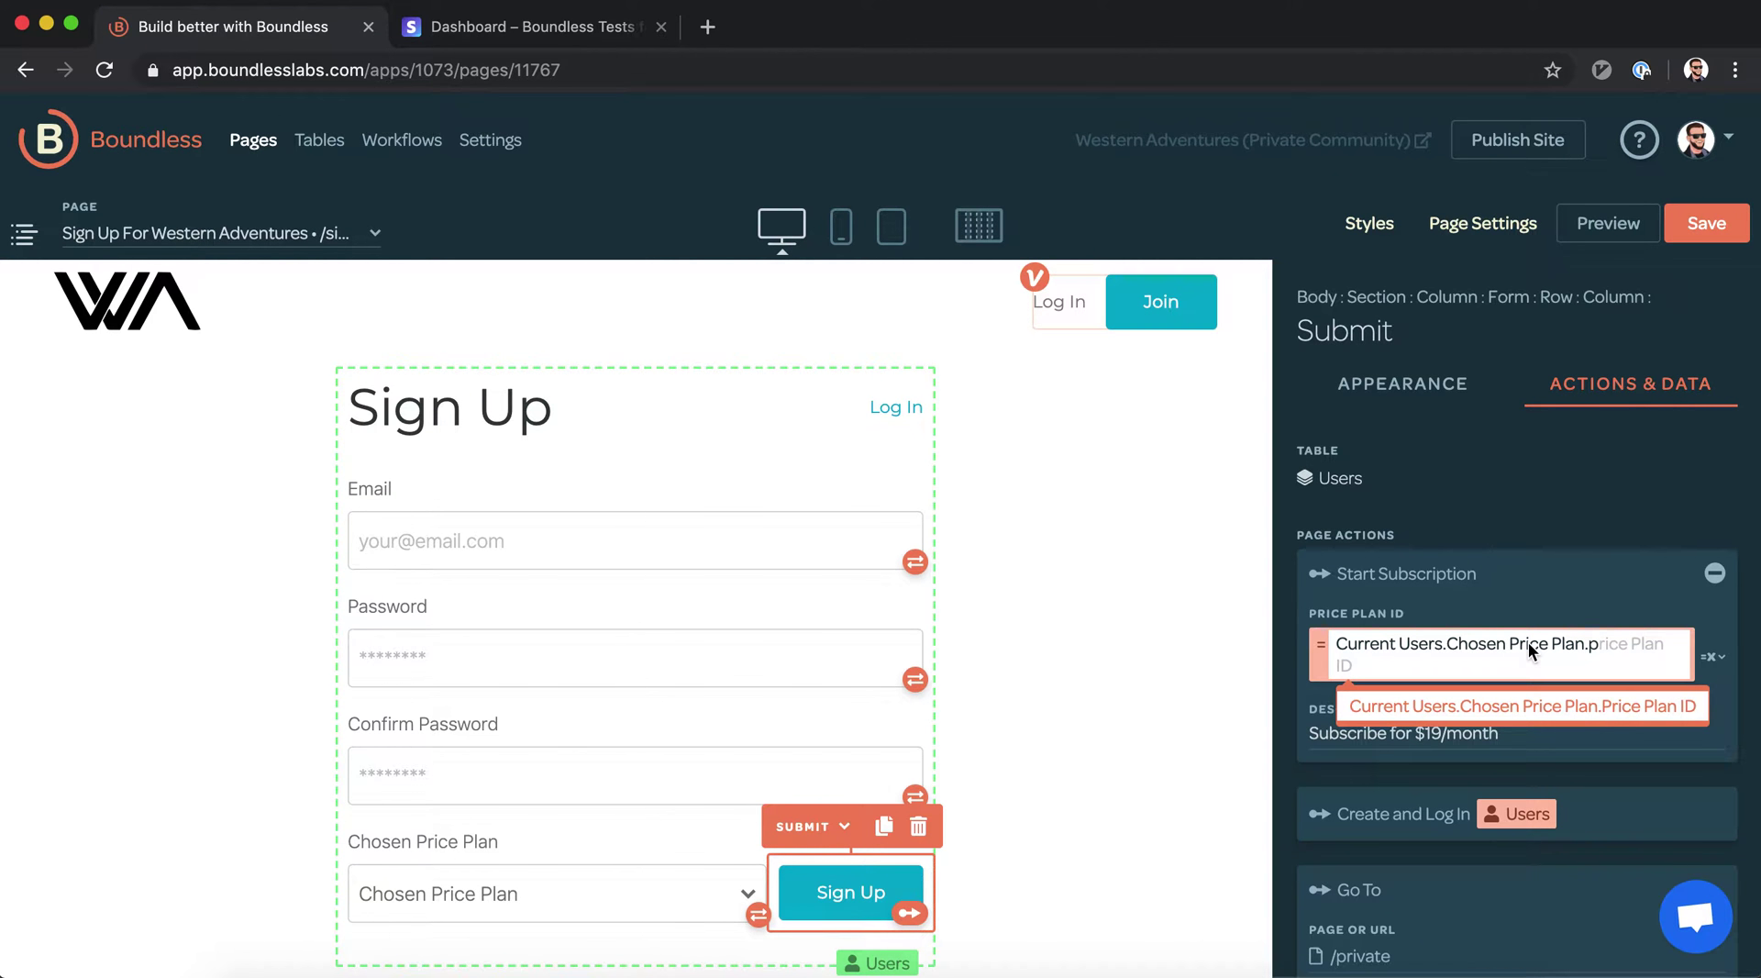
pyautogui.press('Tab')
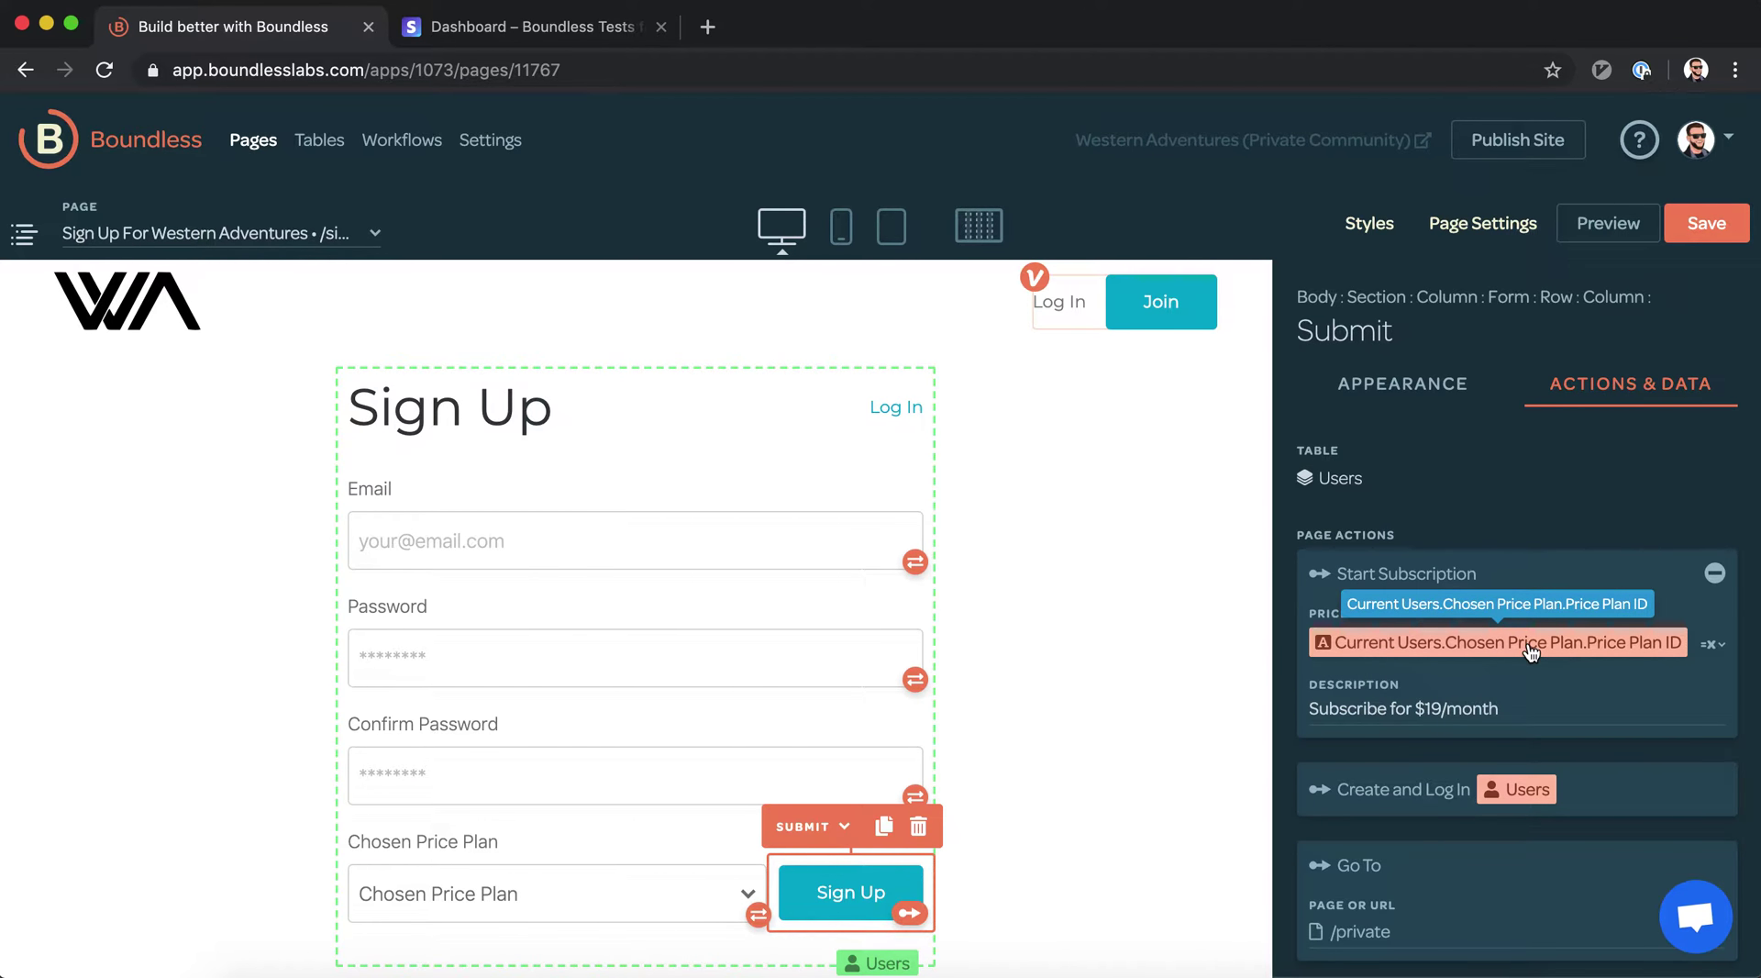
# Replace '$19/month' in the description with Current Users.Chosen Price Plan.Description, then save the page
pyautogui.click(1420, 711)
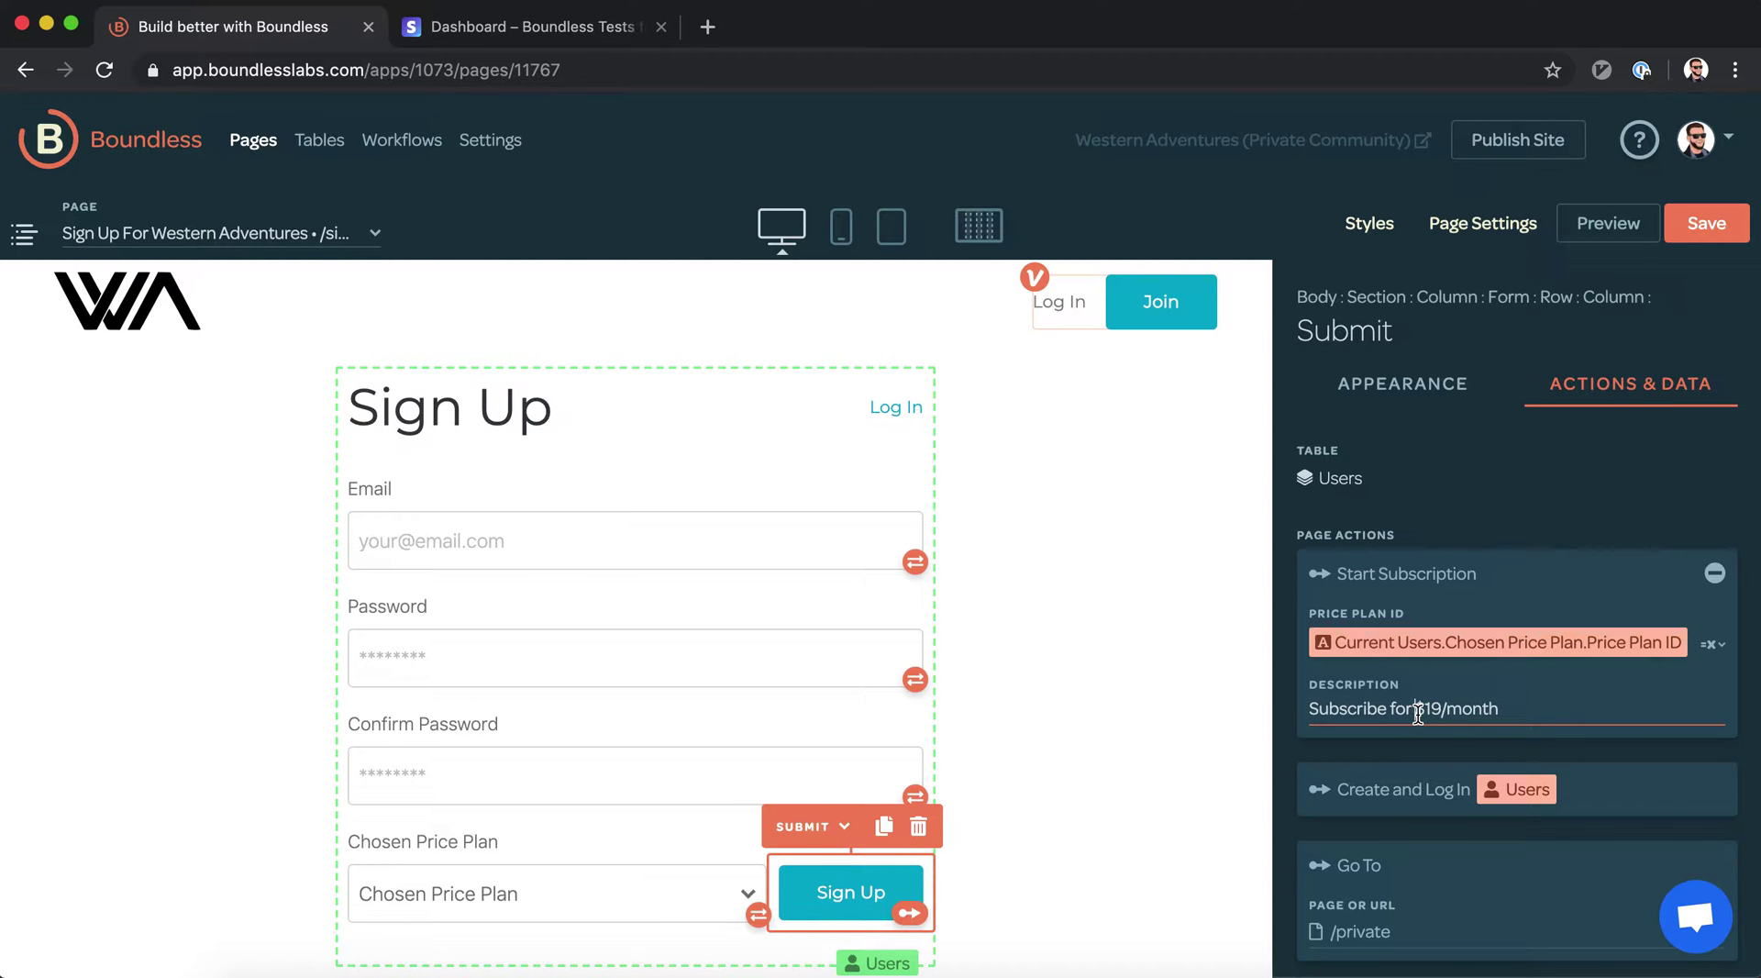
pyautogui.moveTo(1413, 709); pyautogui.dragTo(1651, 707)
pyautogui.press('BackSpace')
pyautogui.write('=c')
pyautogui.press('Tab')
pyautogui.write('.ch')
pyautogui.press('Tab')
pyautogui.write('.')
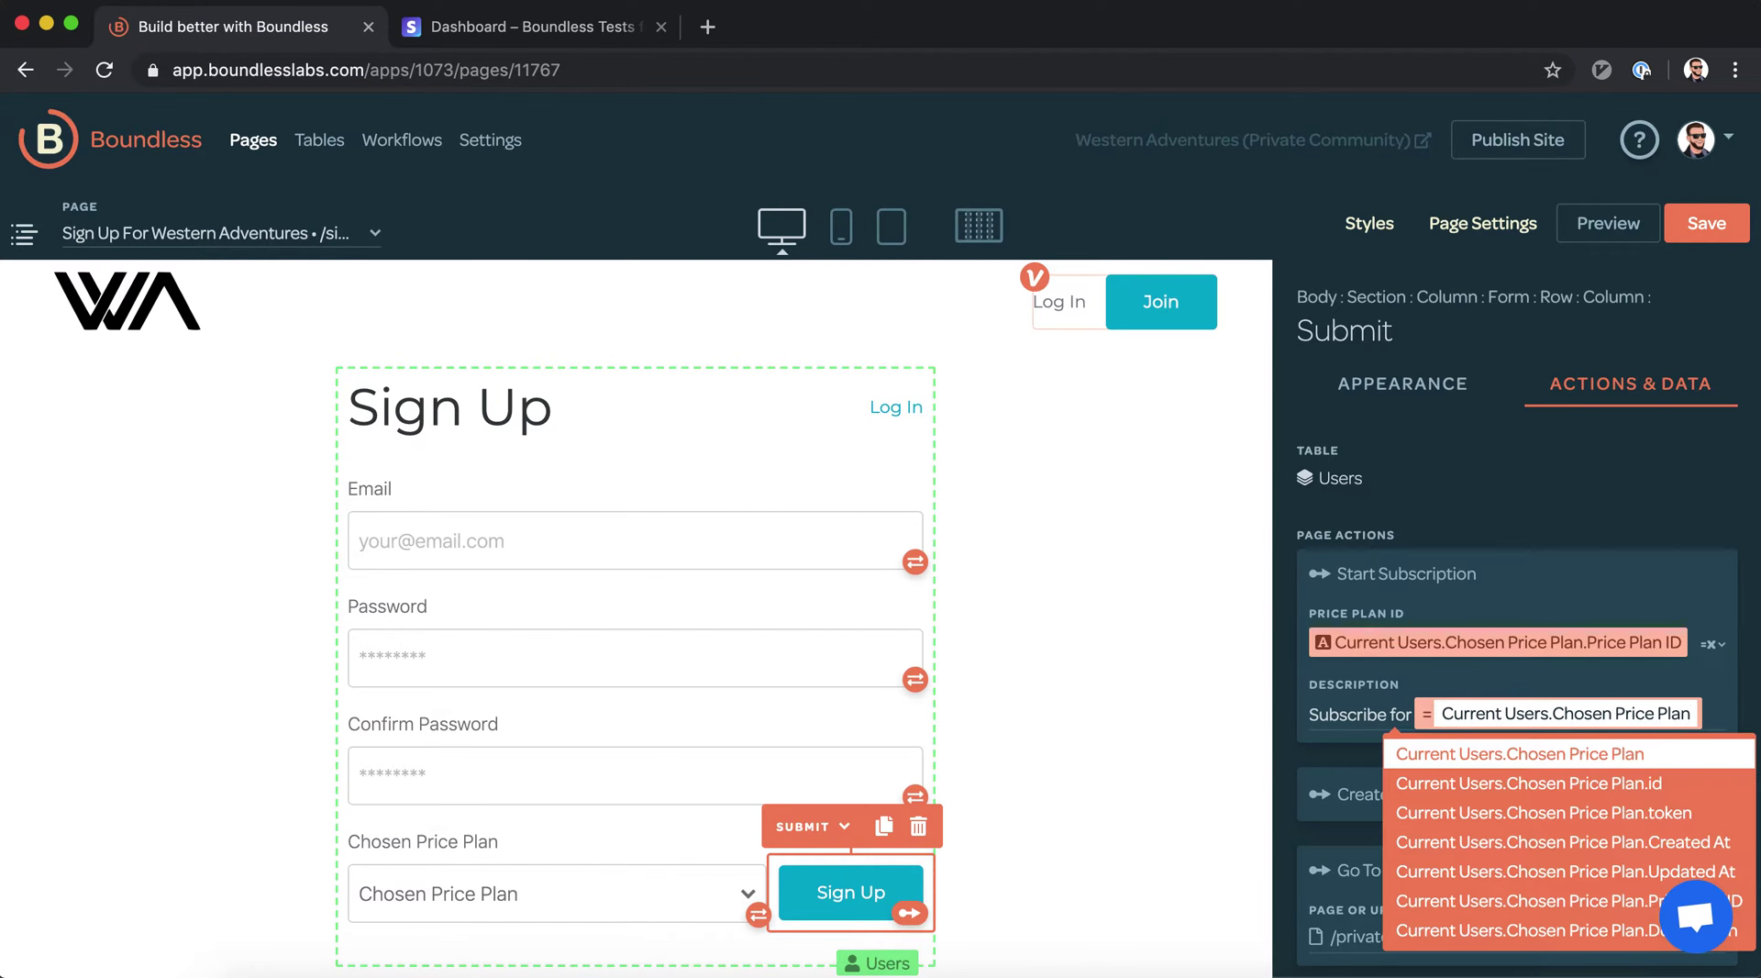
pyautogui.write('des')
pyautogui.press('Return')
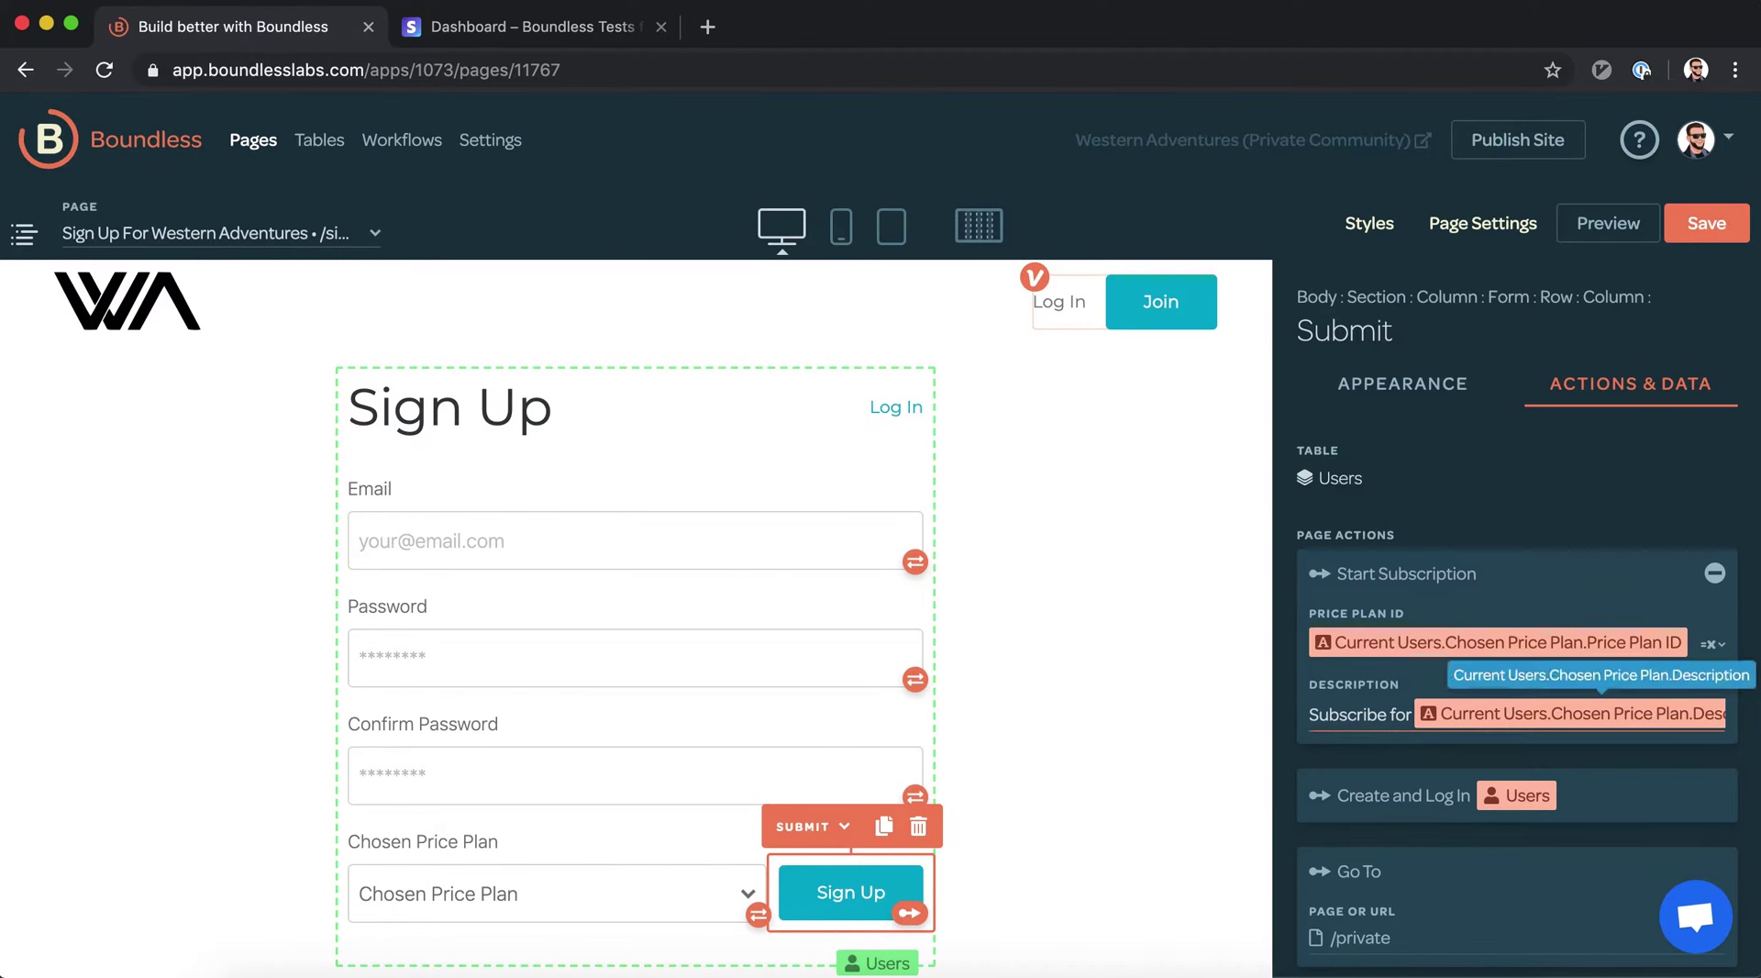
pyautogui.click(1706, 224)
# Publish the Western Adventures site and open its live version in a new browser tab
pyautogui.click(1544, 149)
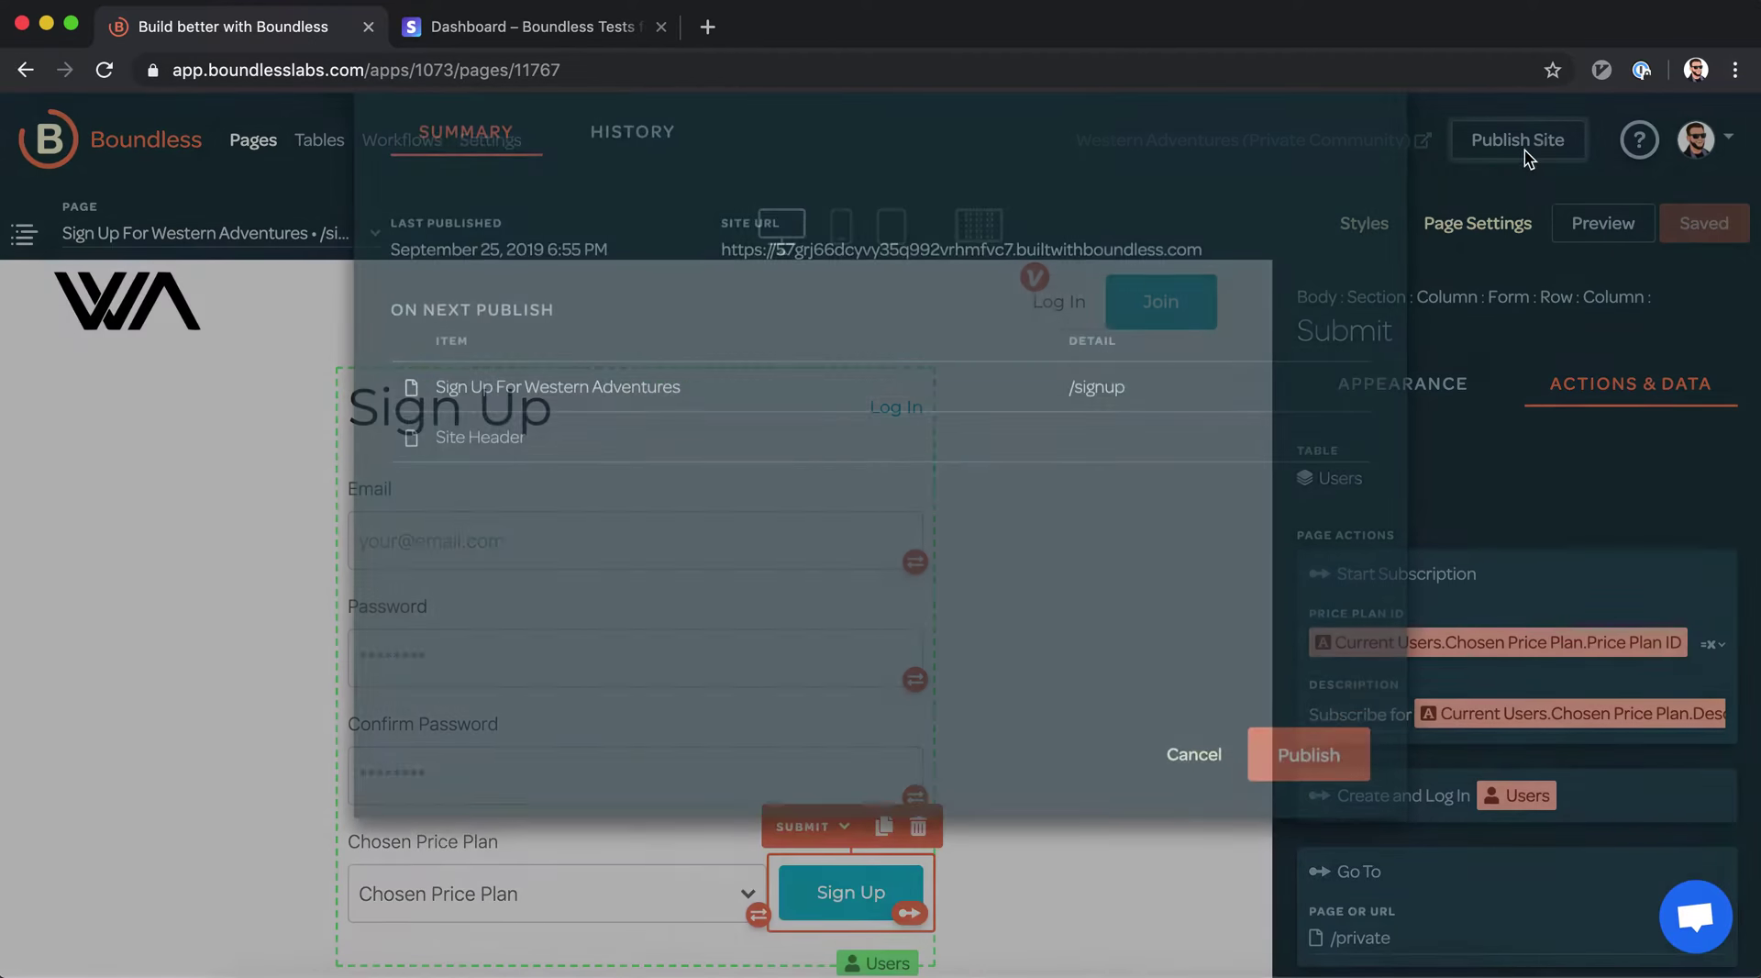
pyautogui.click(1309, 861)
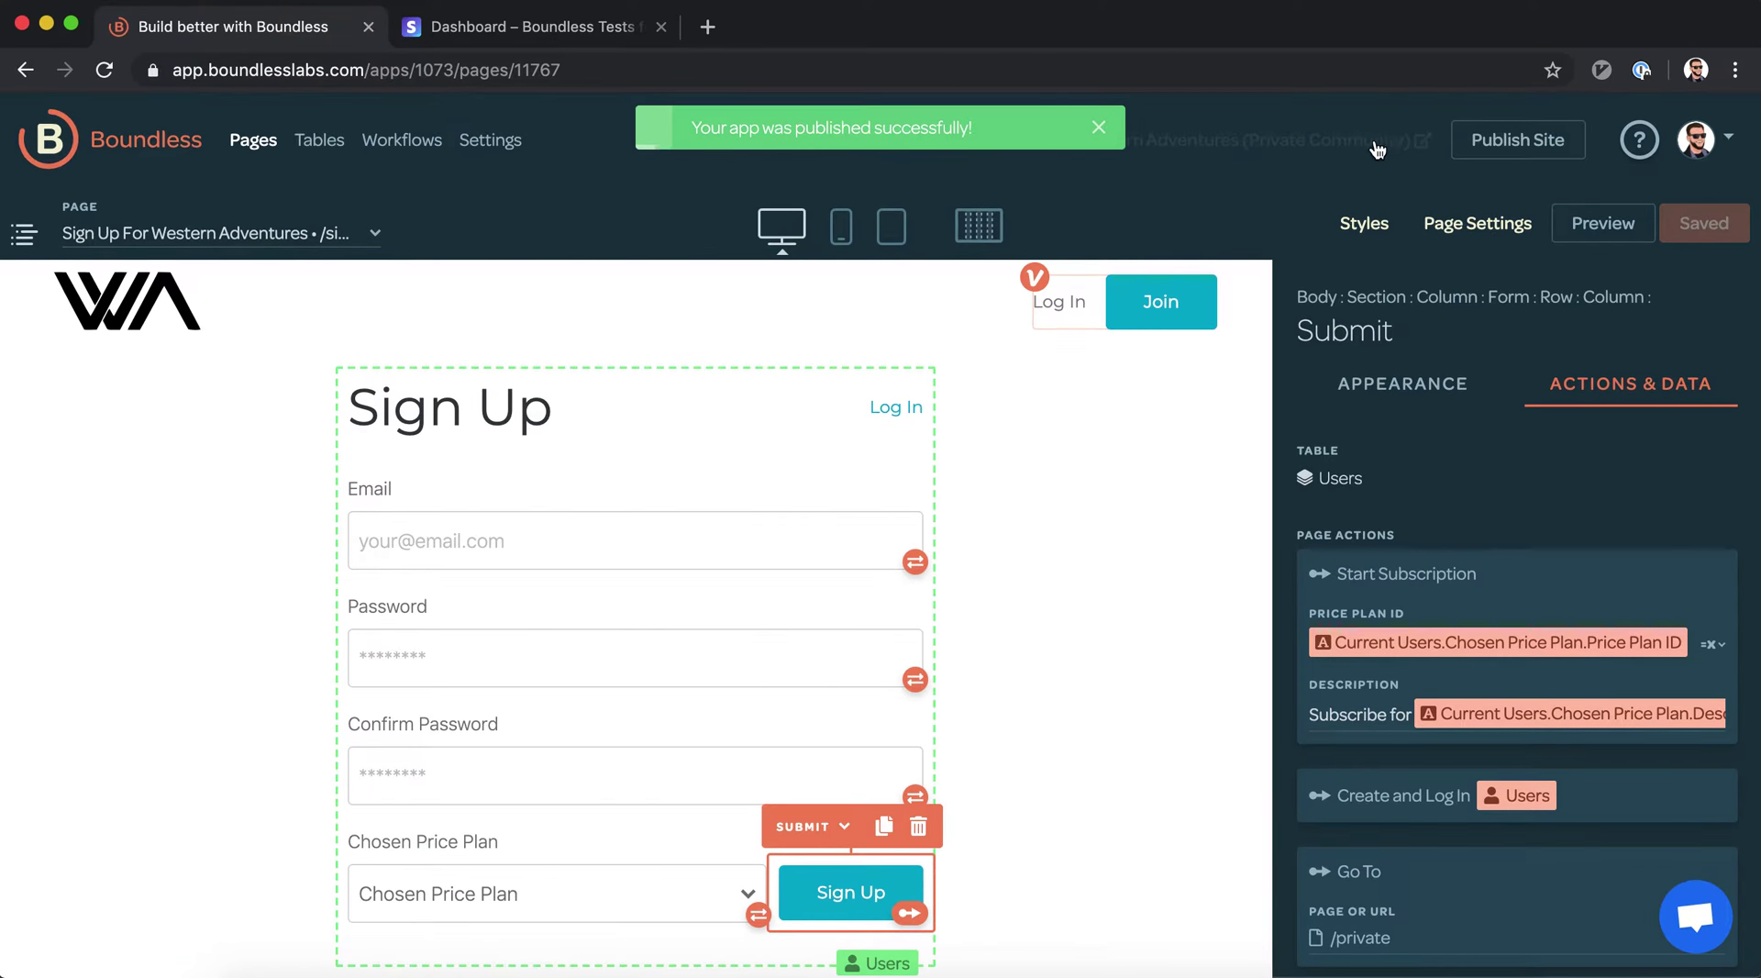
pyautogui.click(1377, 147)
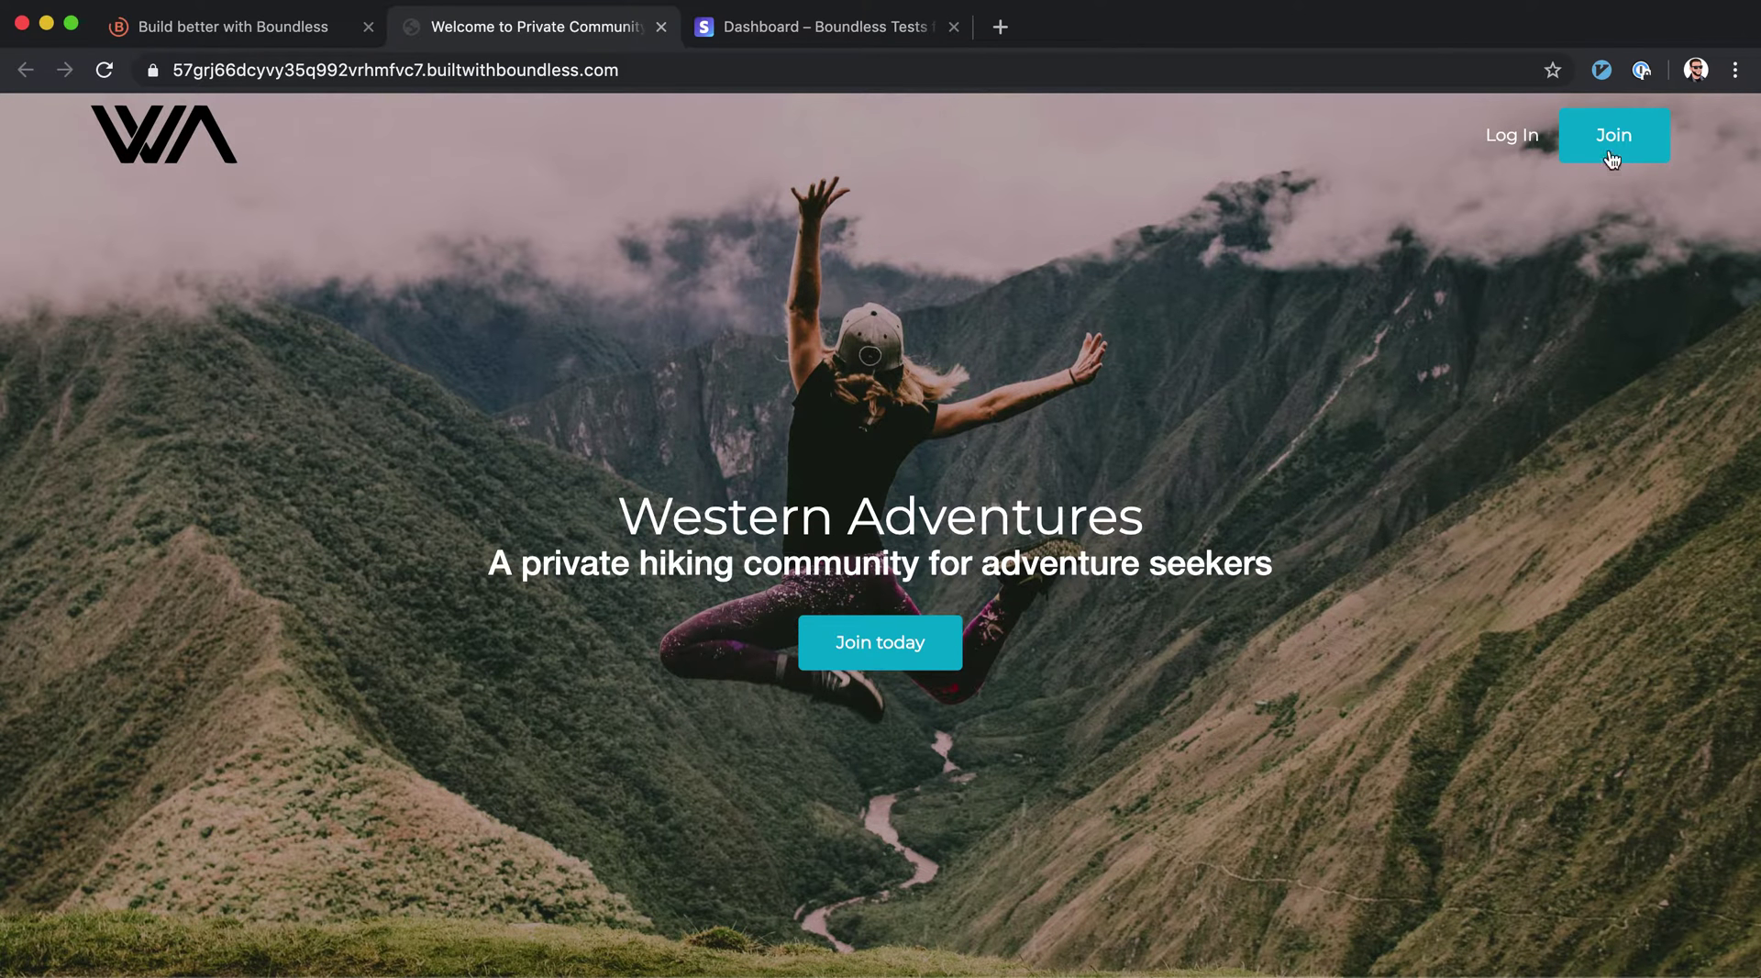
# Go to the live sign-up page and check the price plan dropdown's options
pyautogui.click(1611, 144)
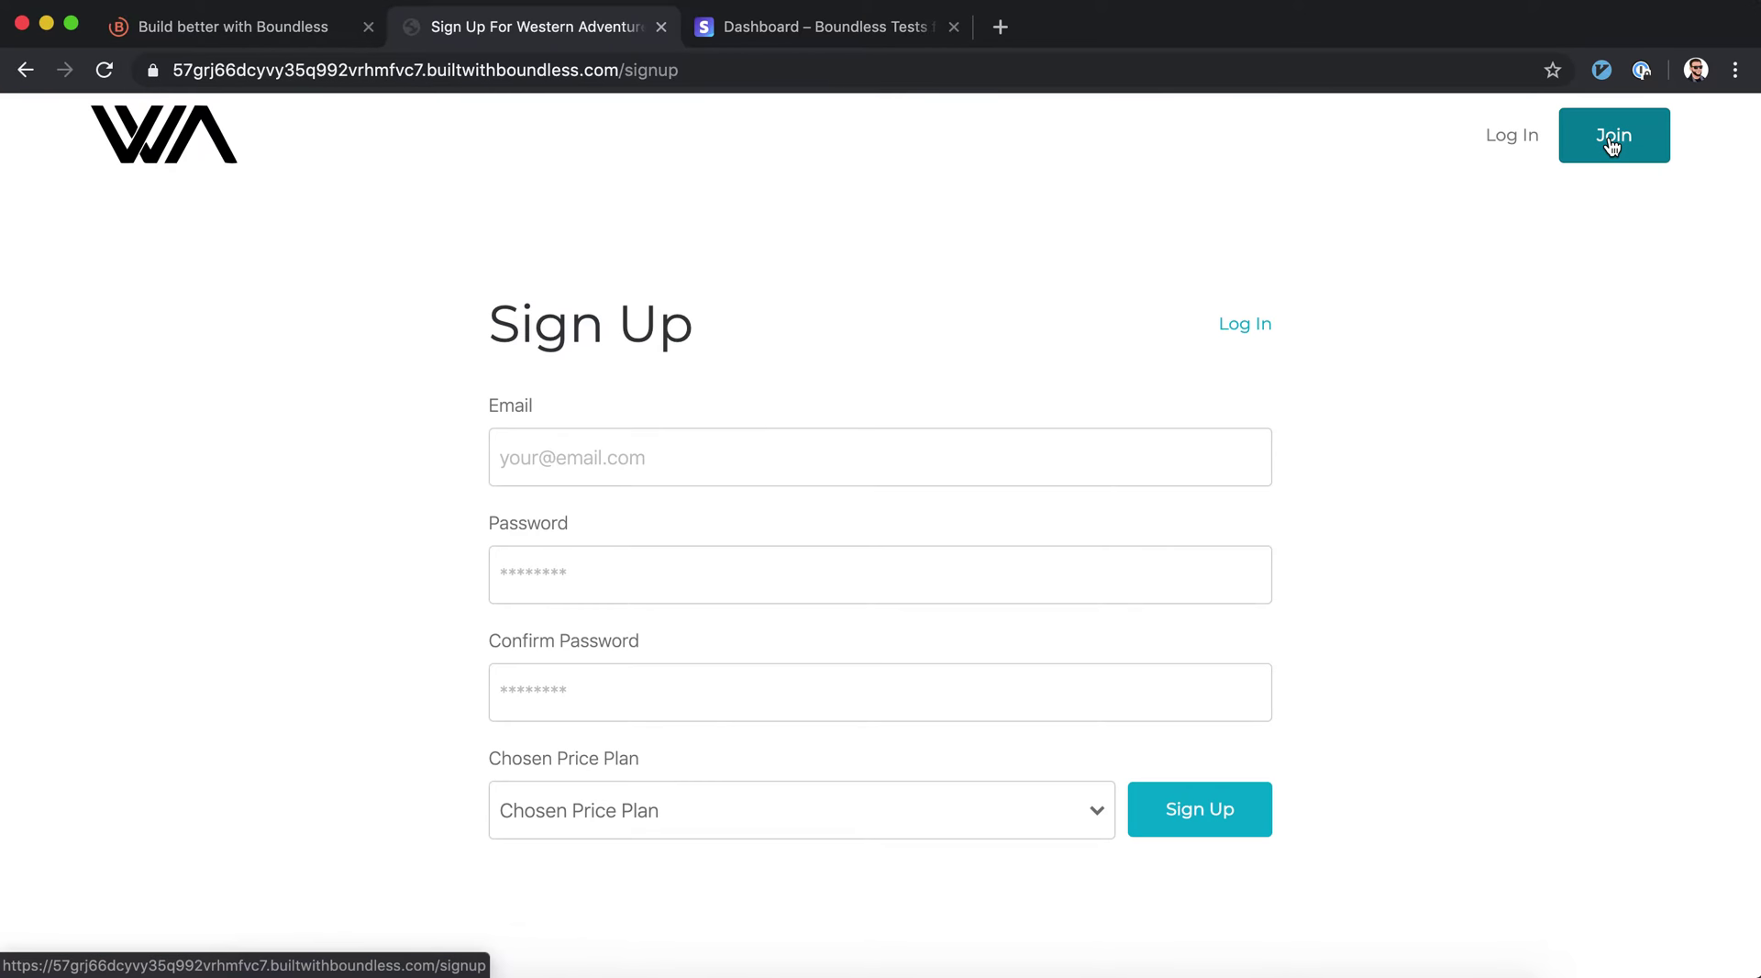
pyautogui.click(835, 810)
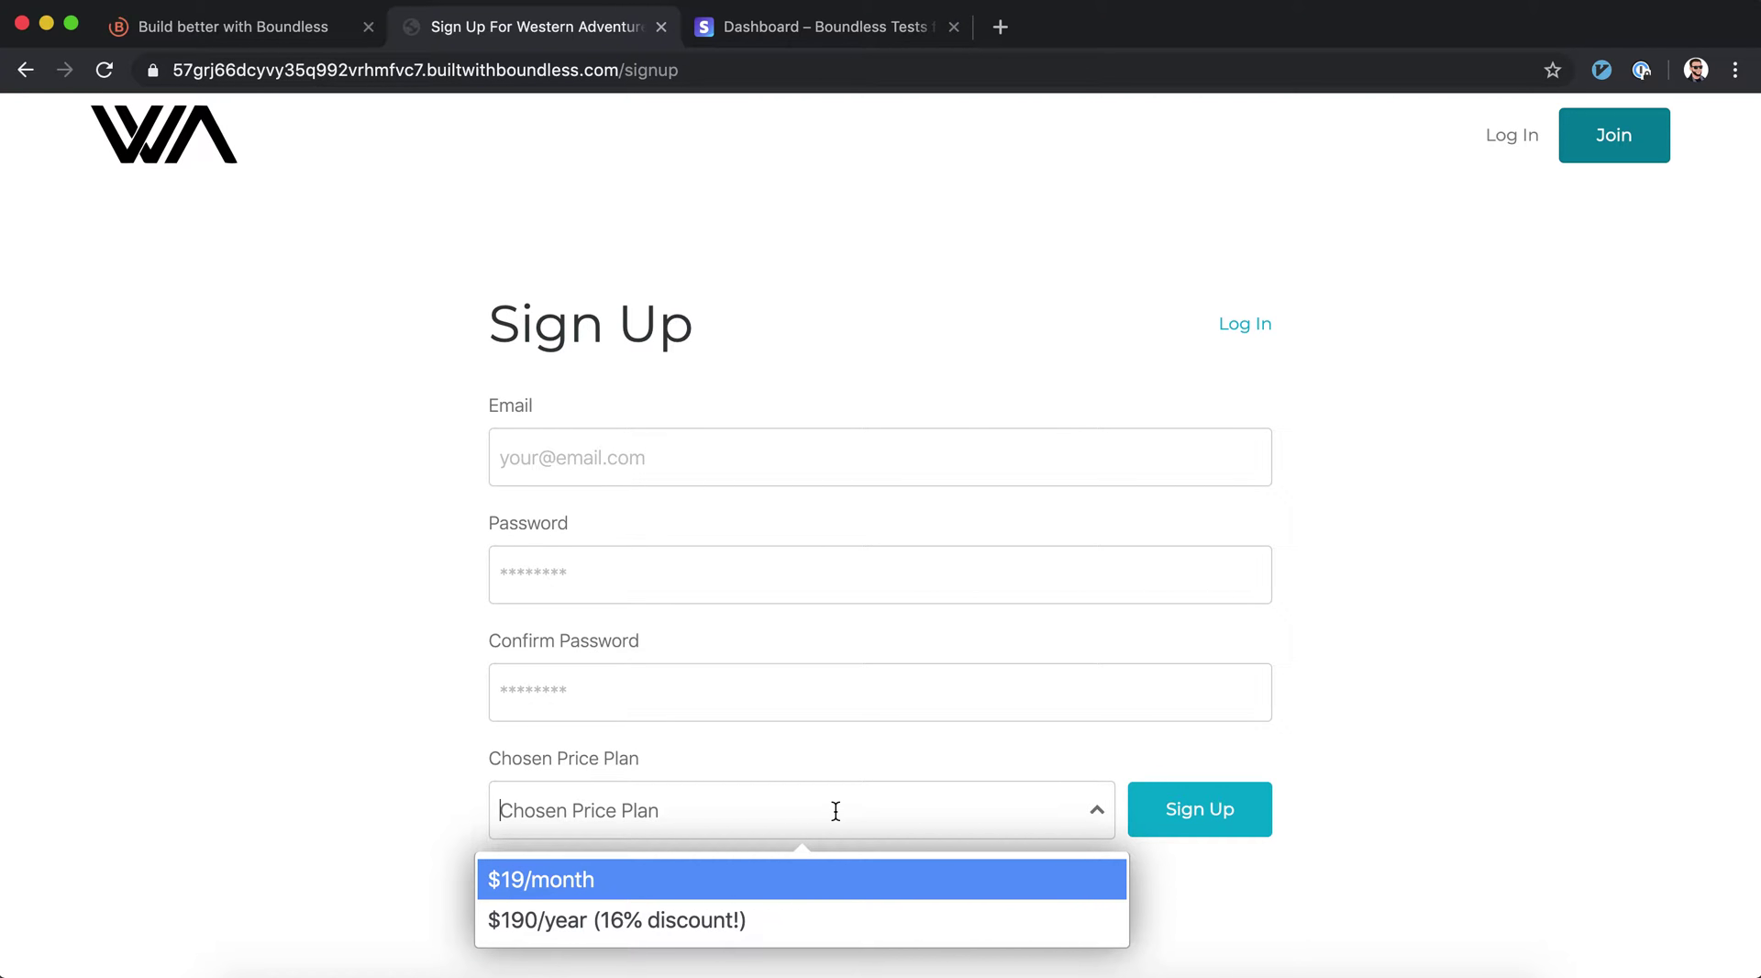
pyautogui.click(338, 785)
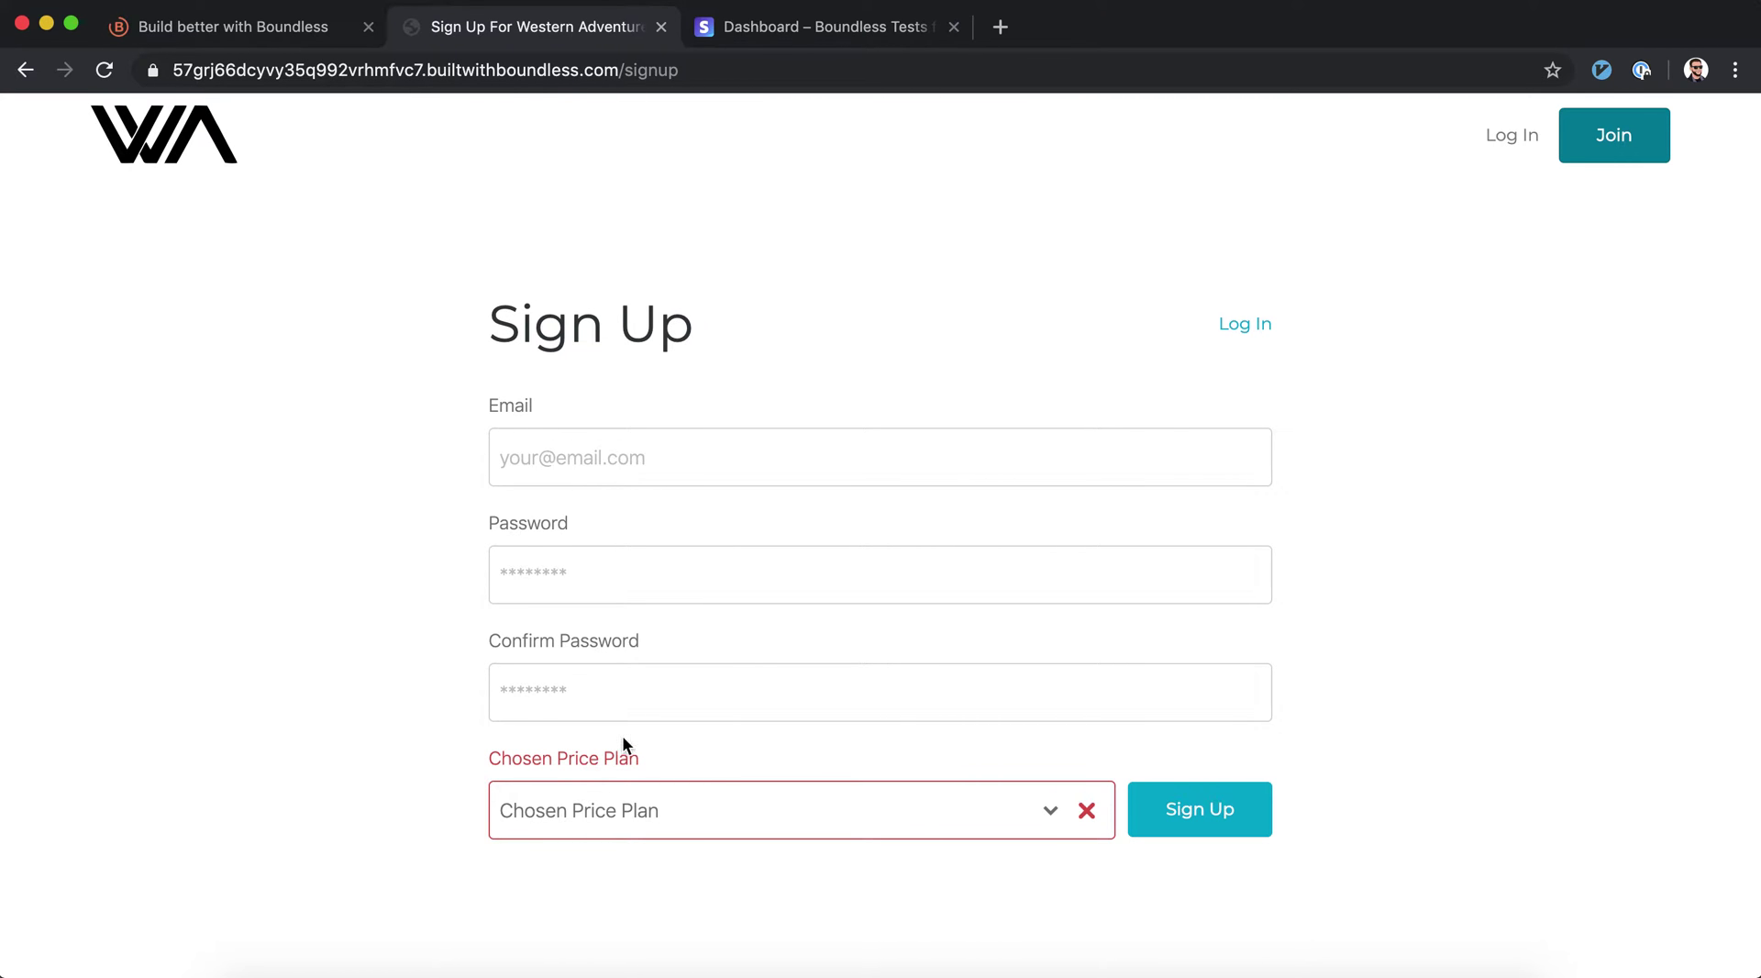
pyautogui.click(645, 807)
pyautogui.click(645, 806)
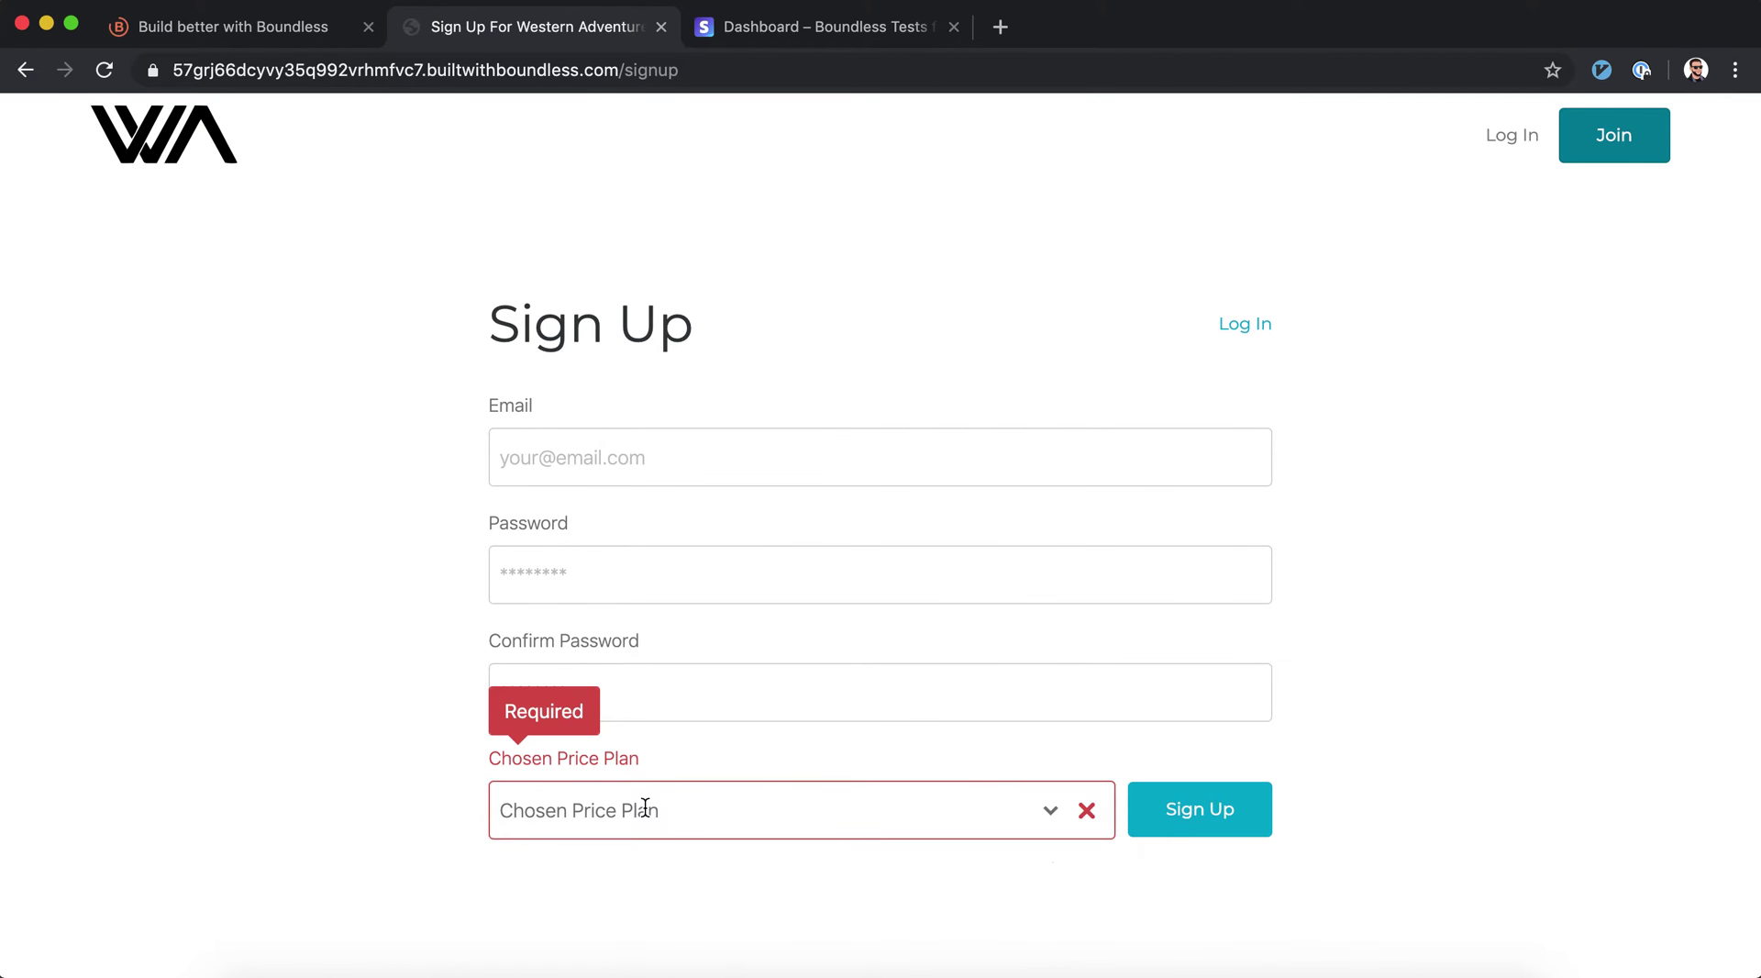
# Enter a test email address and matching password and confirmation in the sign-up form
pyautogui.click(770, 437)
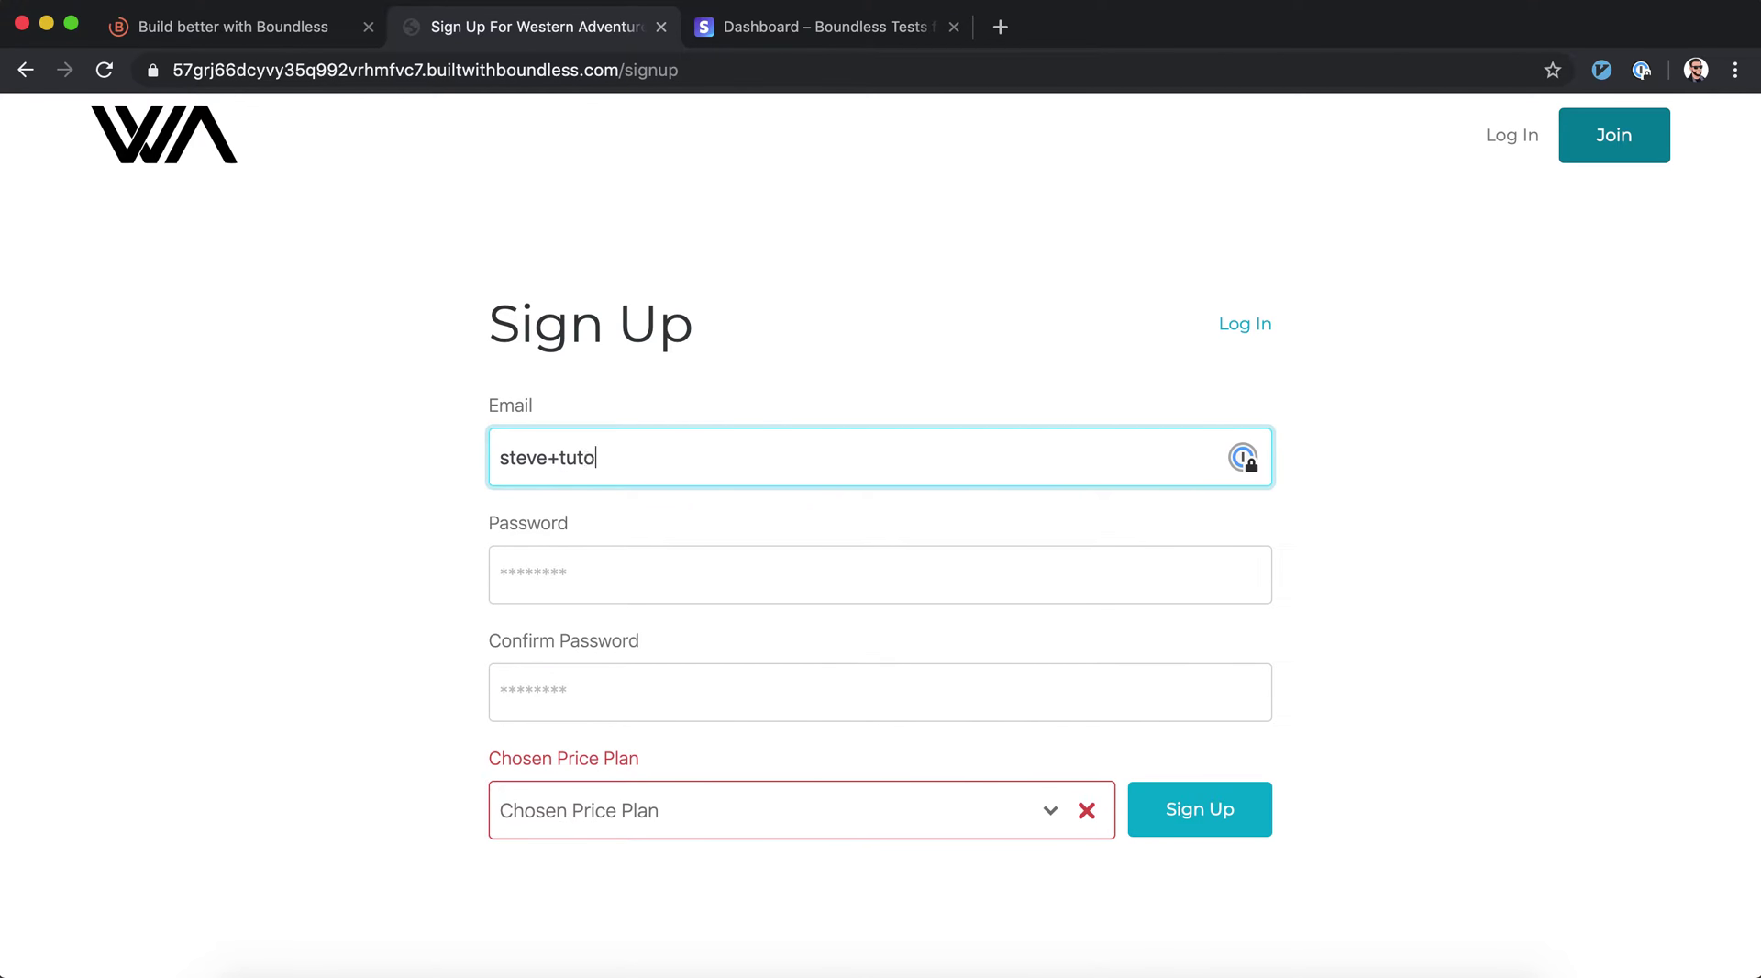
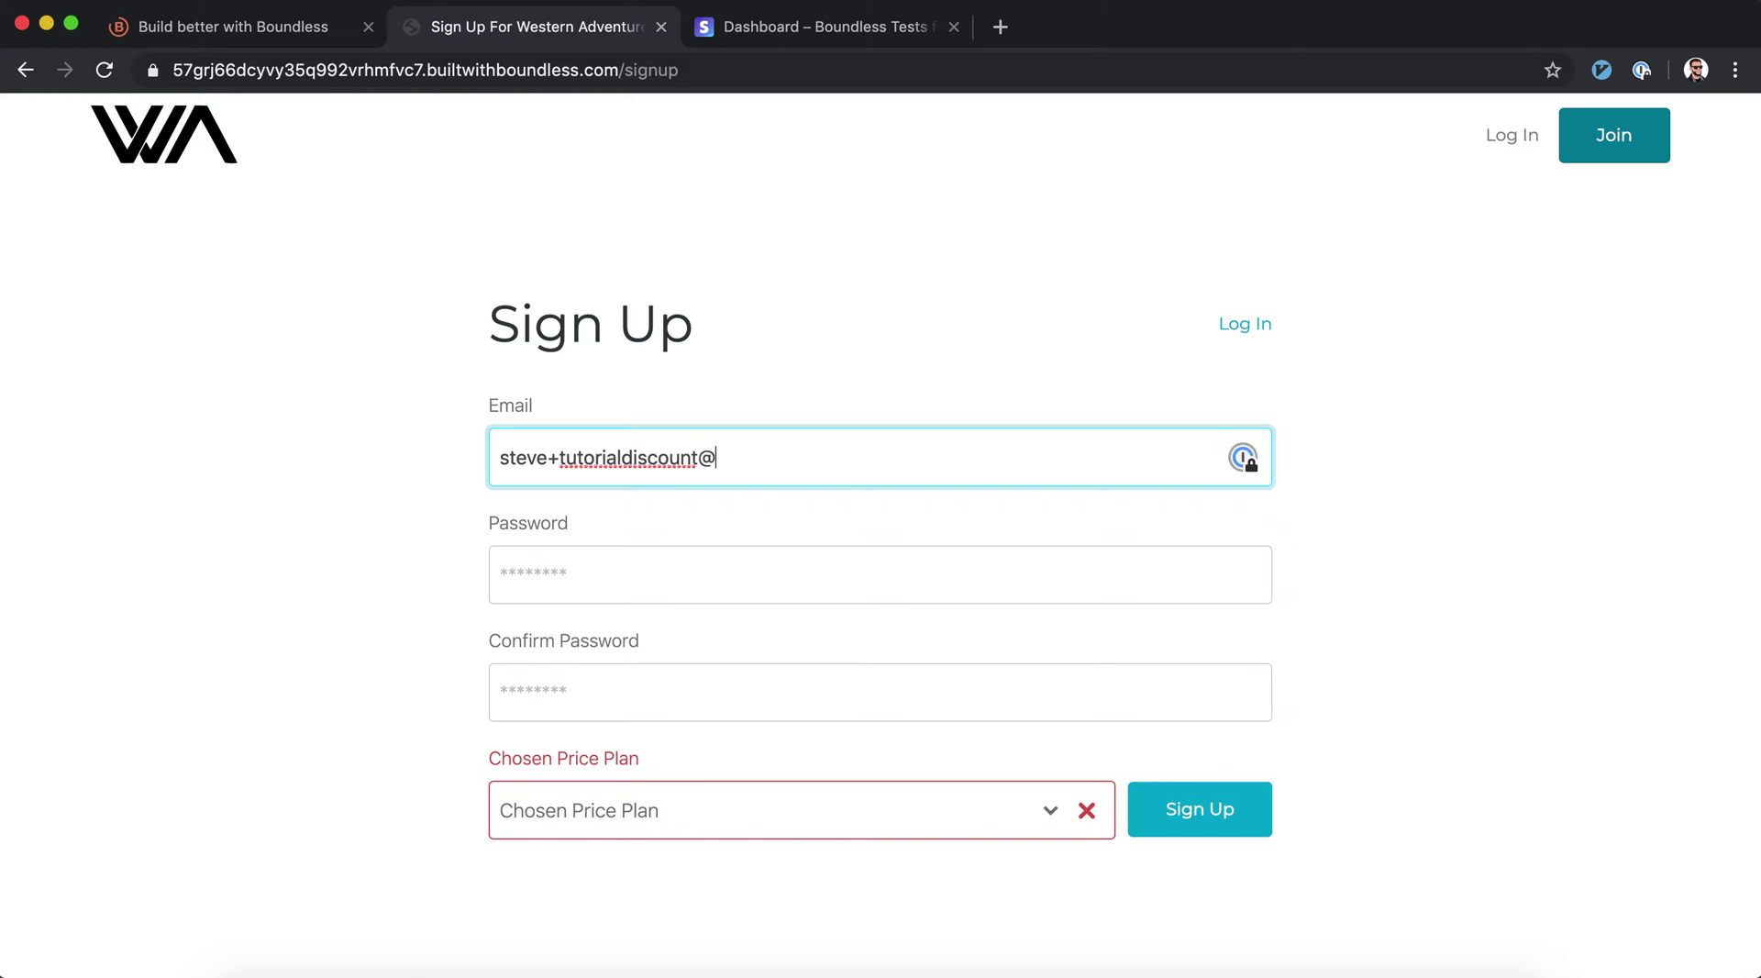
pyautogui.press('Tab')
pyautogui.write('********')
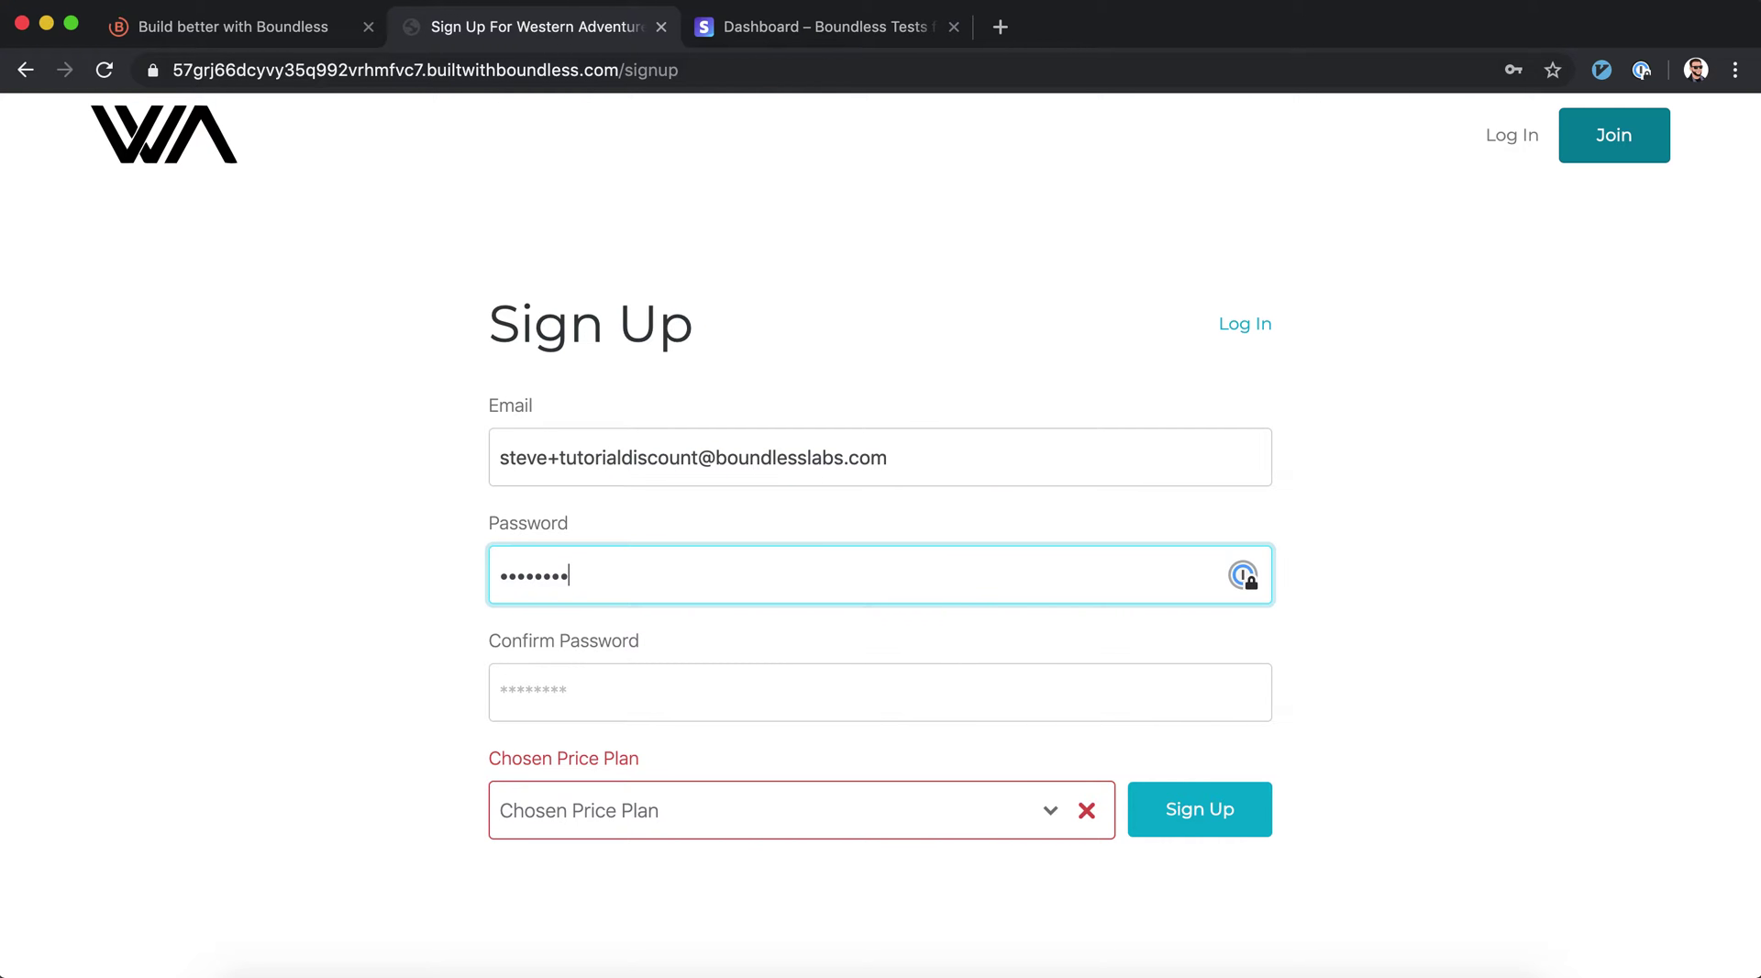
pyautogui.press('Tab')
pyautogui.write('********')
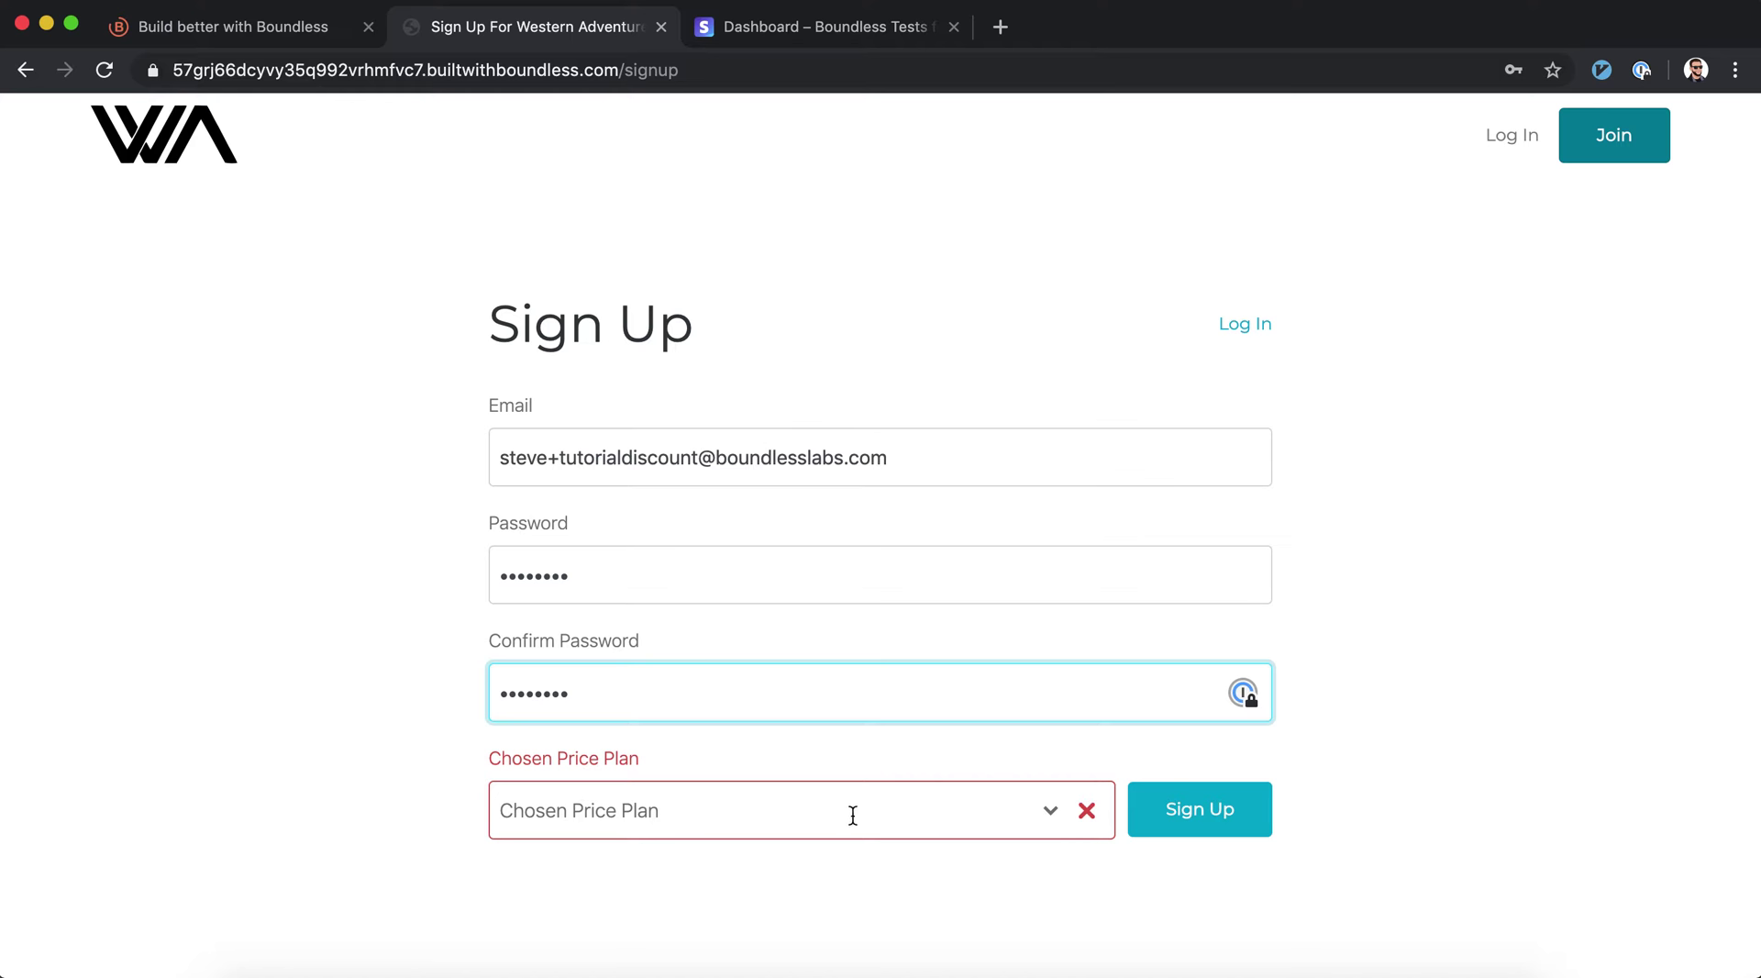
# Choose the $190/year (16% discount!) price plan and submit the sign-up form
pyautogui.click(1172, 824)
pyautogui.click(959, 817)
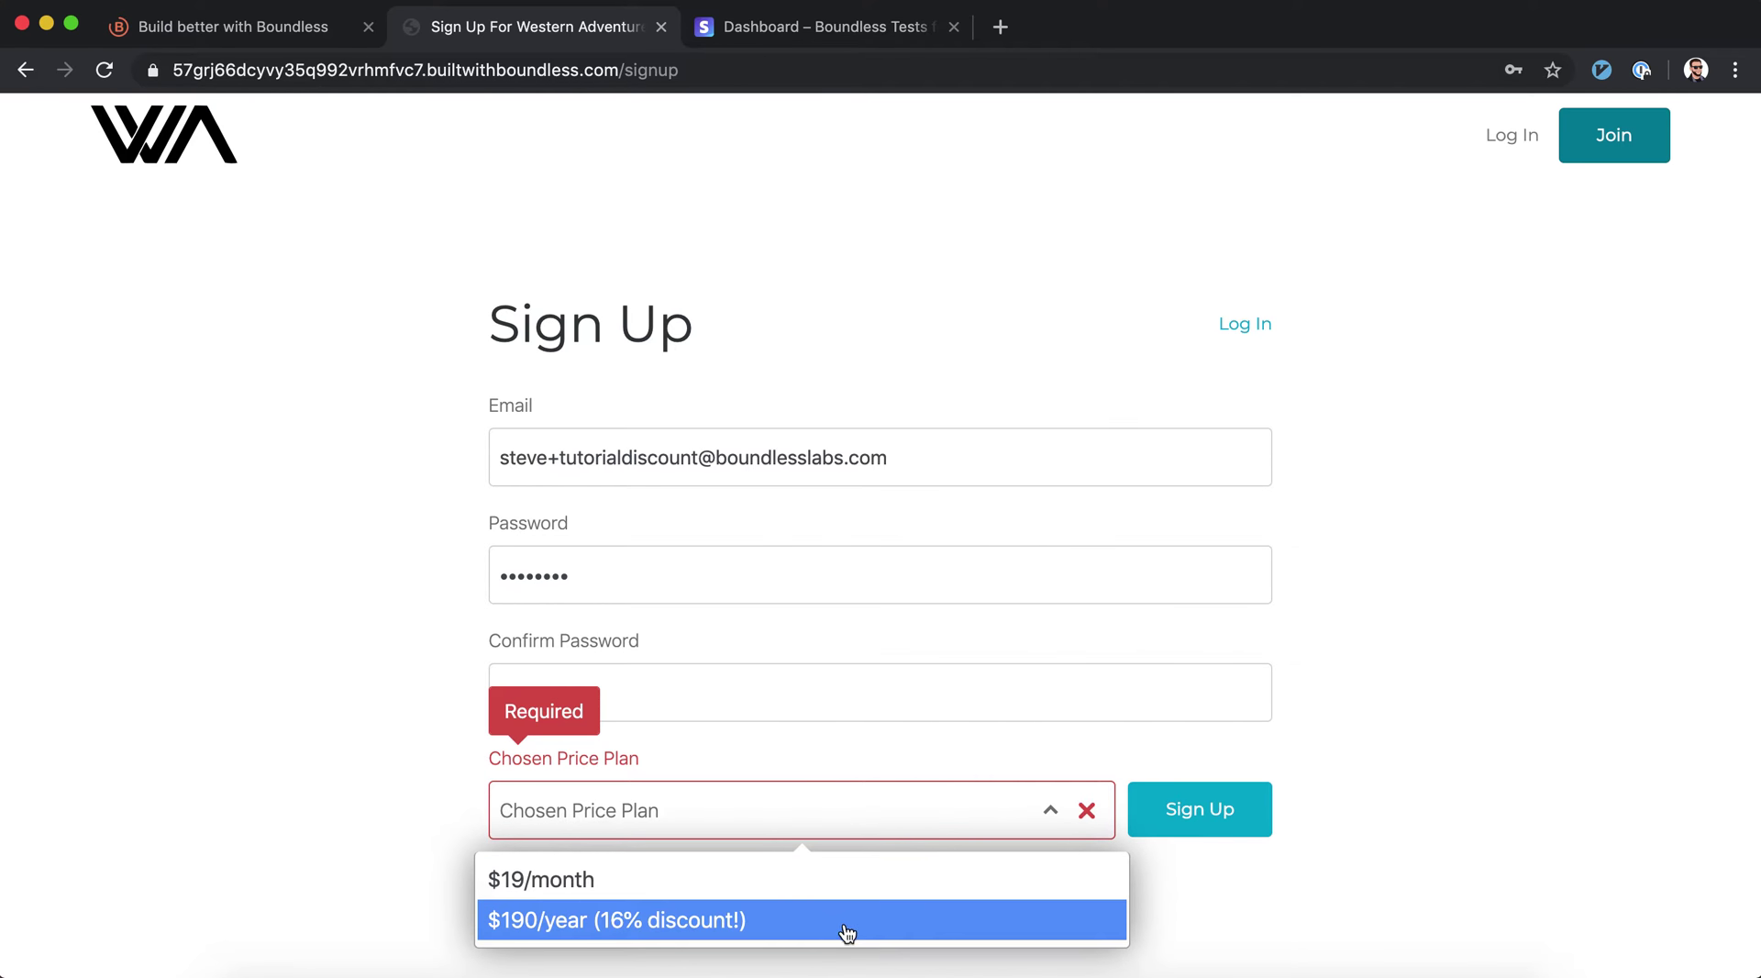
pyautogui.click(676, 920)
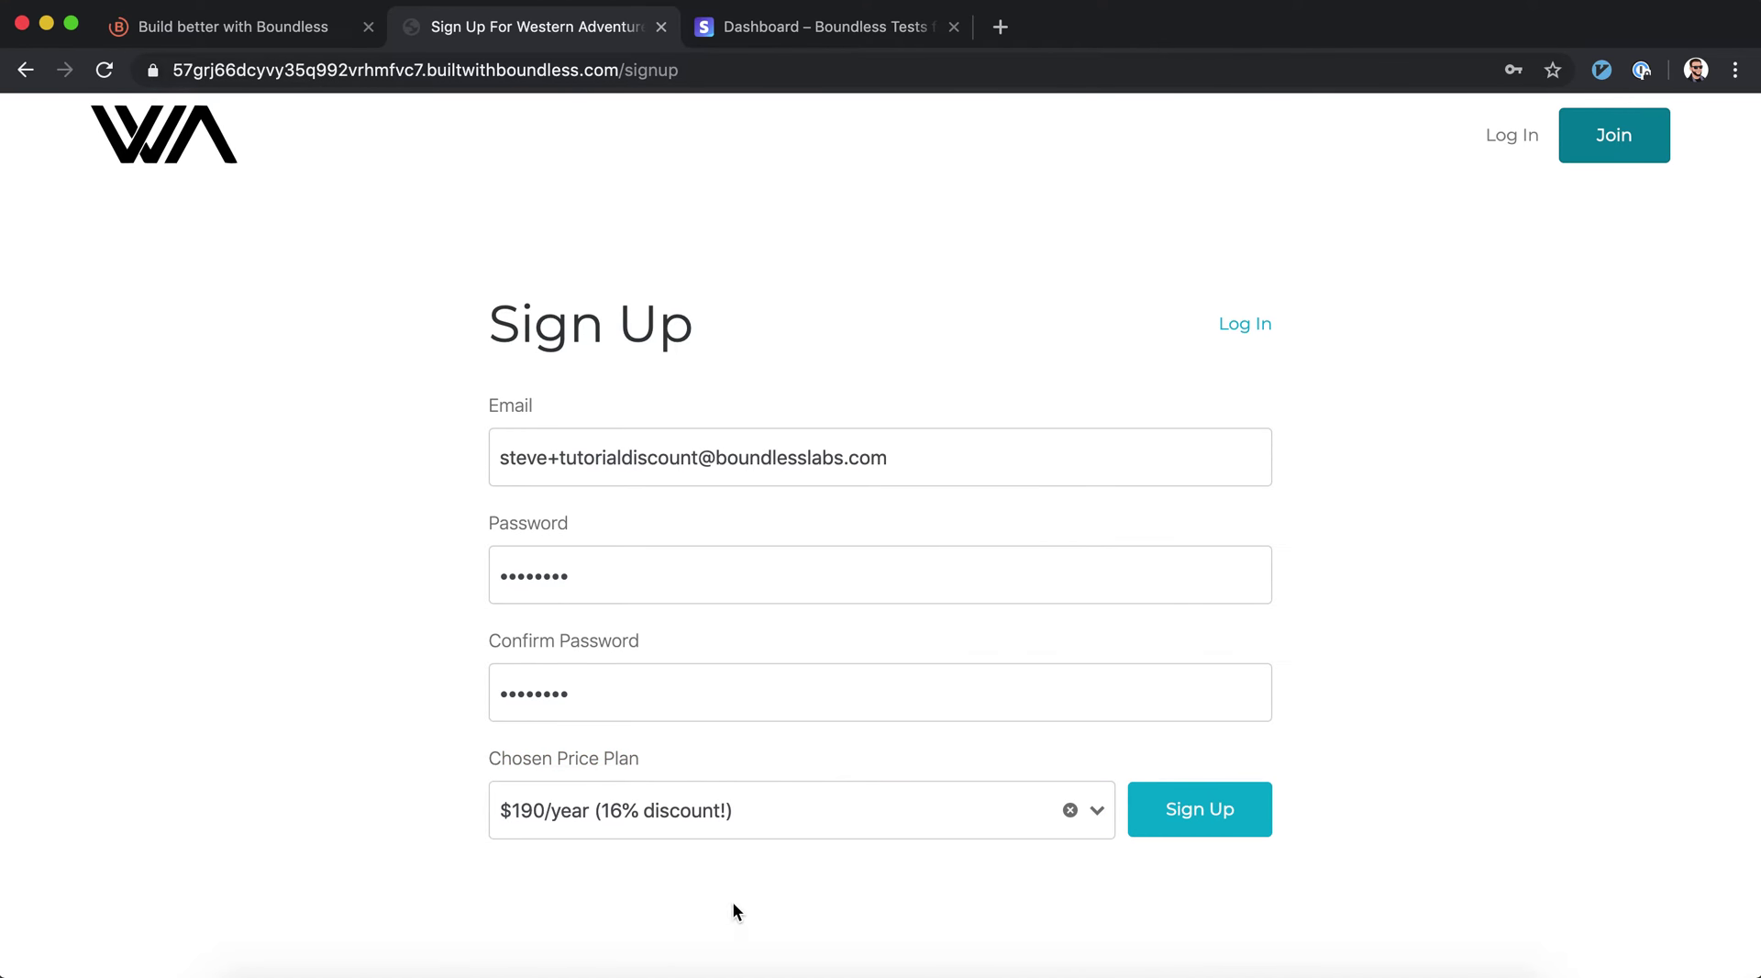
pyautogui.click(1220, 819)
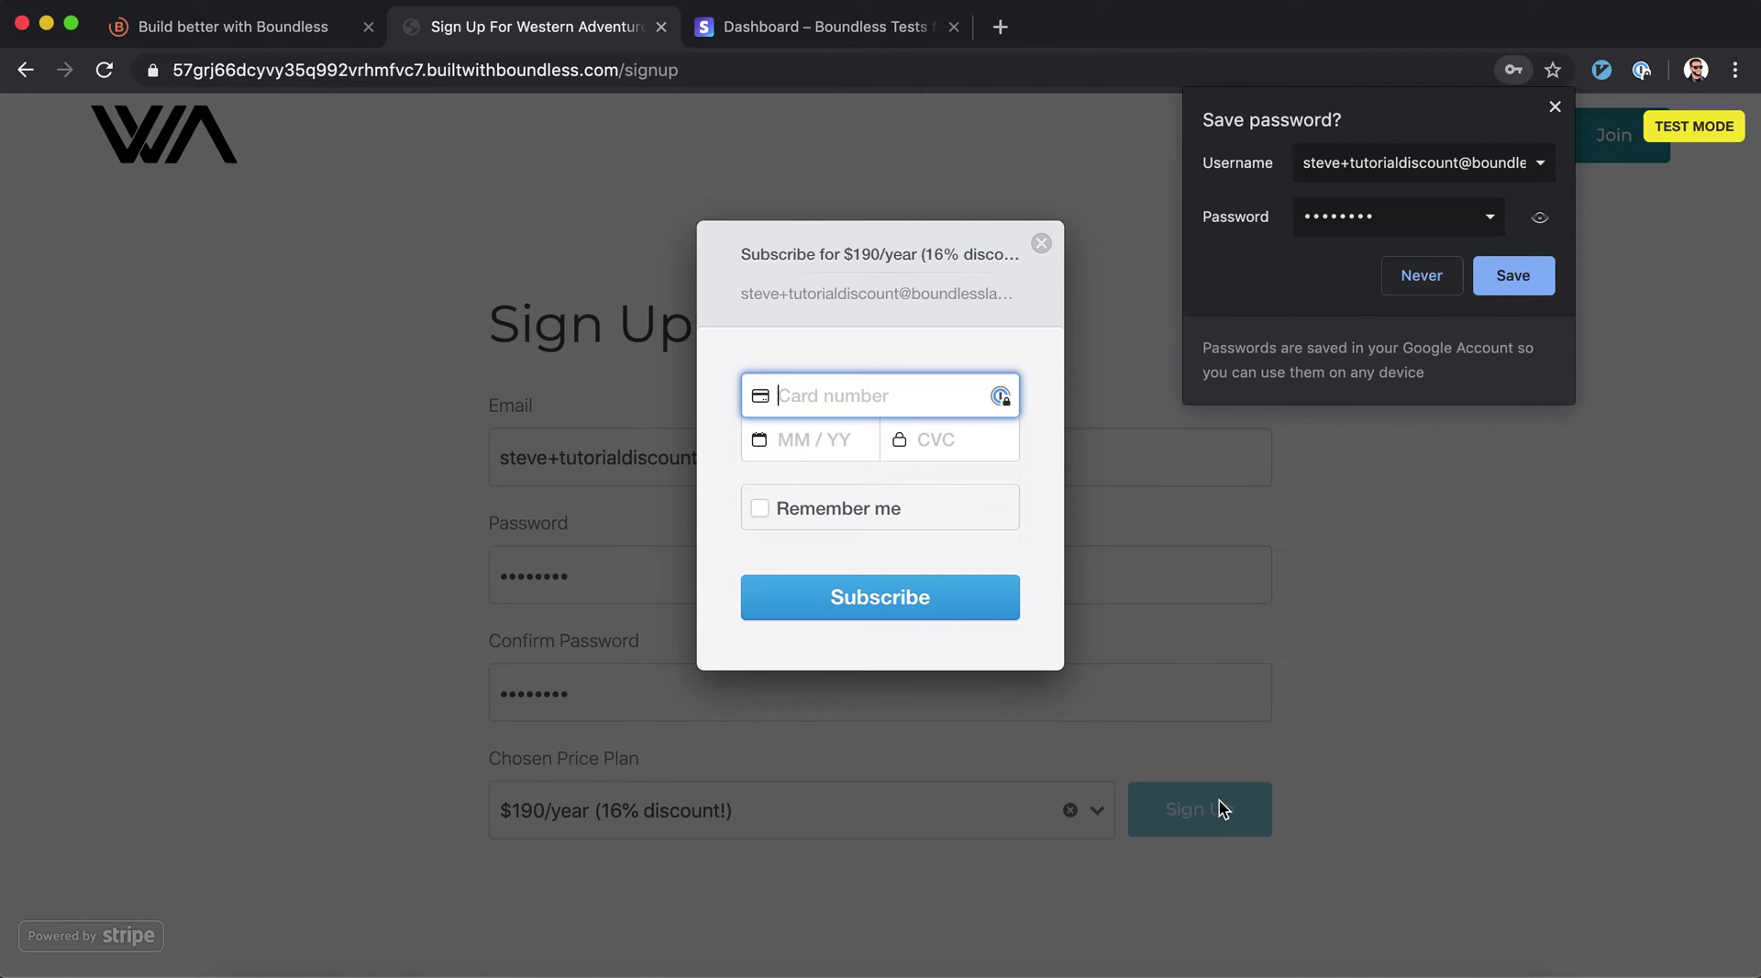
pyautogui.click(1555, 108)
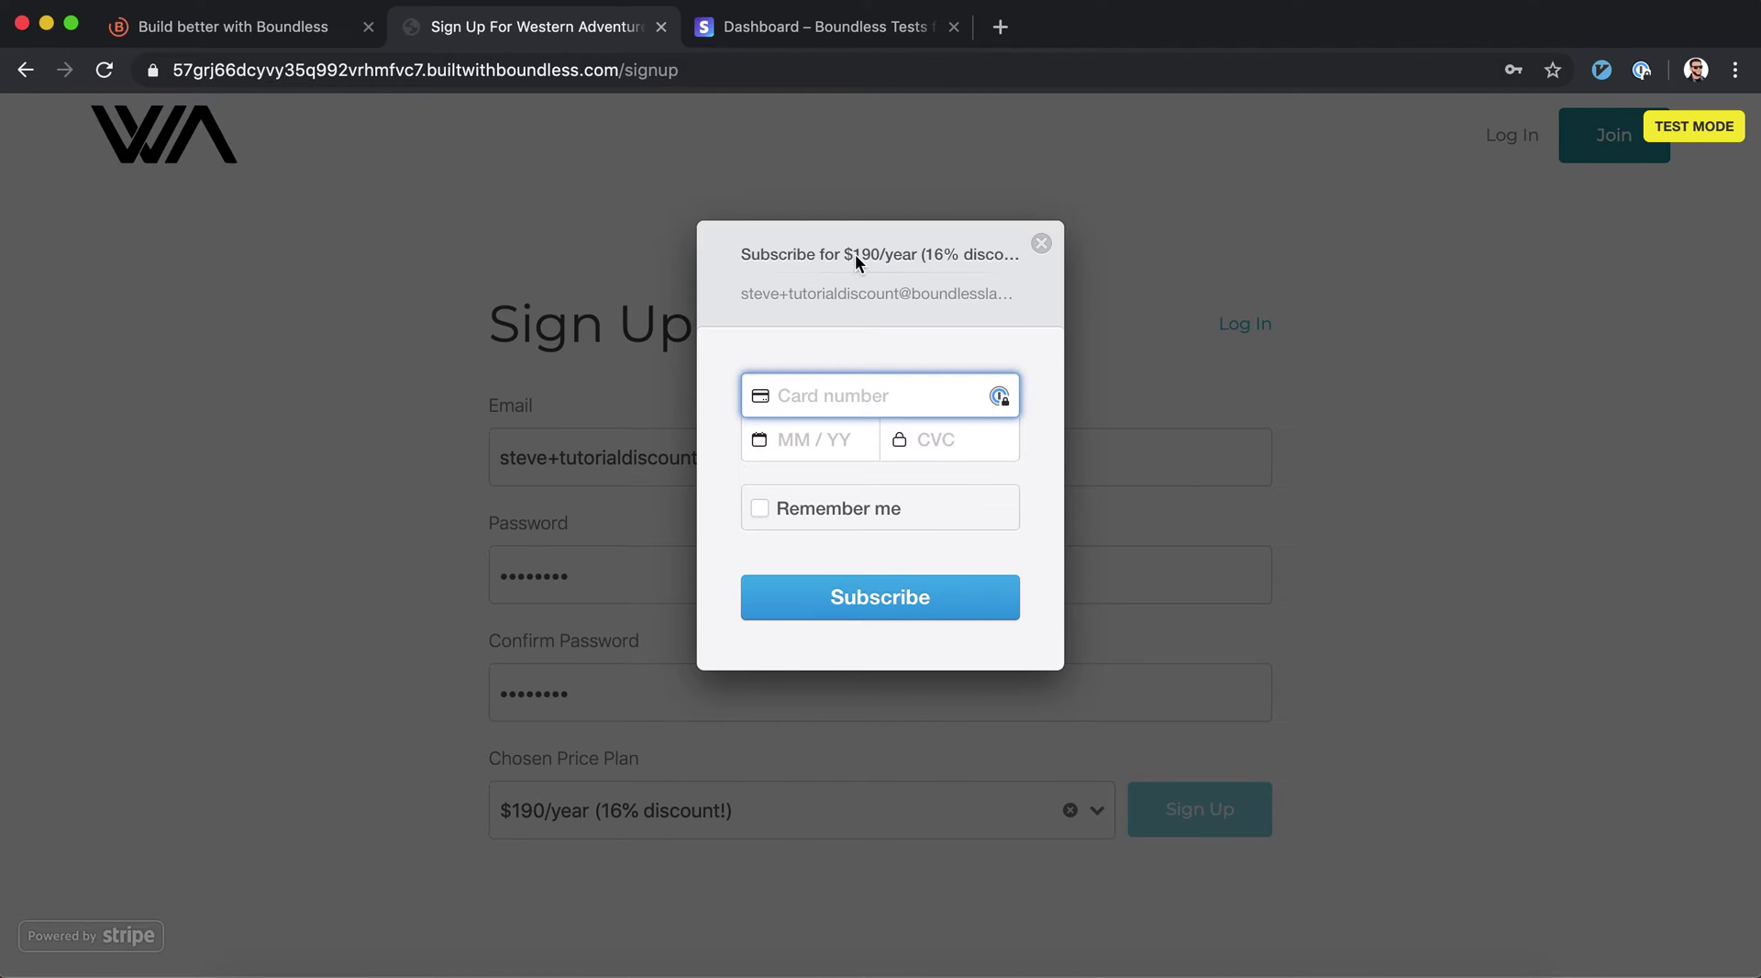
pyautogui.write('4242 4242 4242 4242')
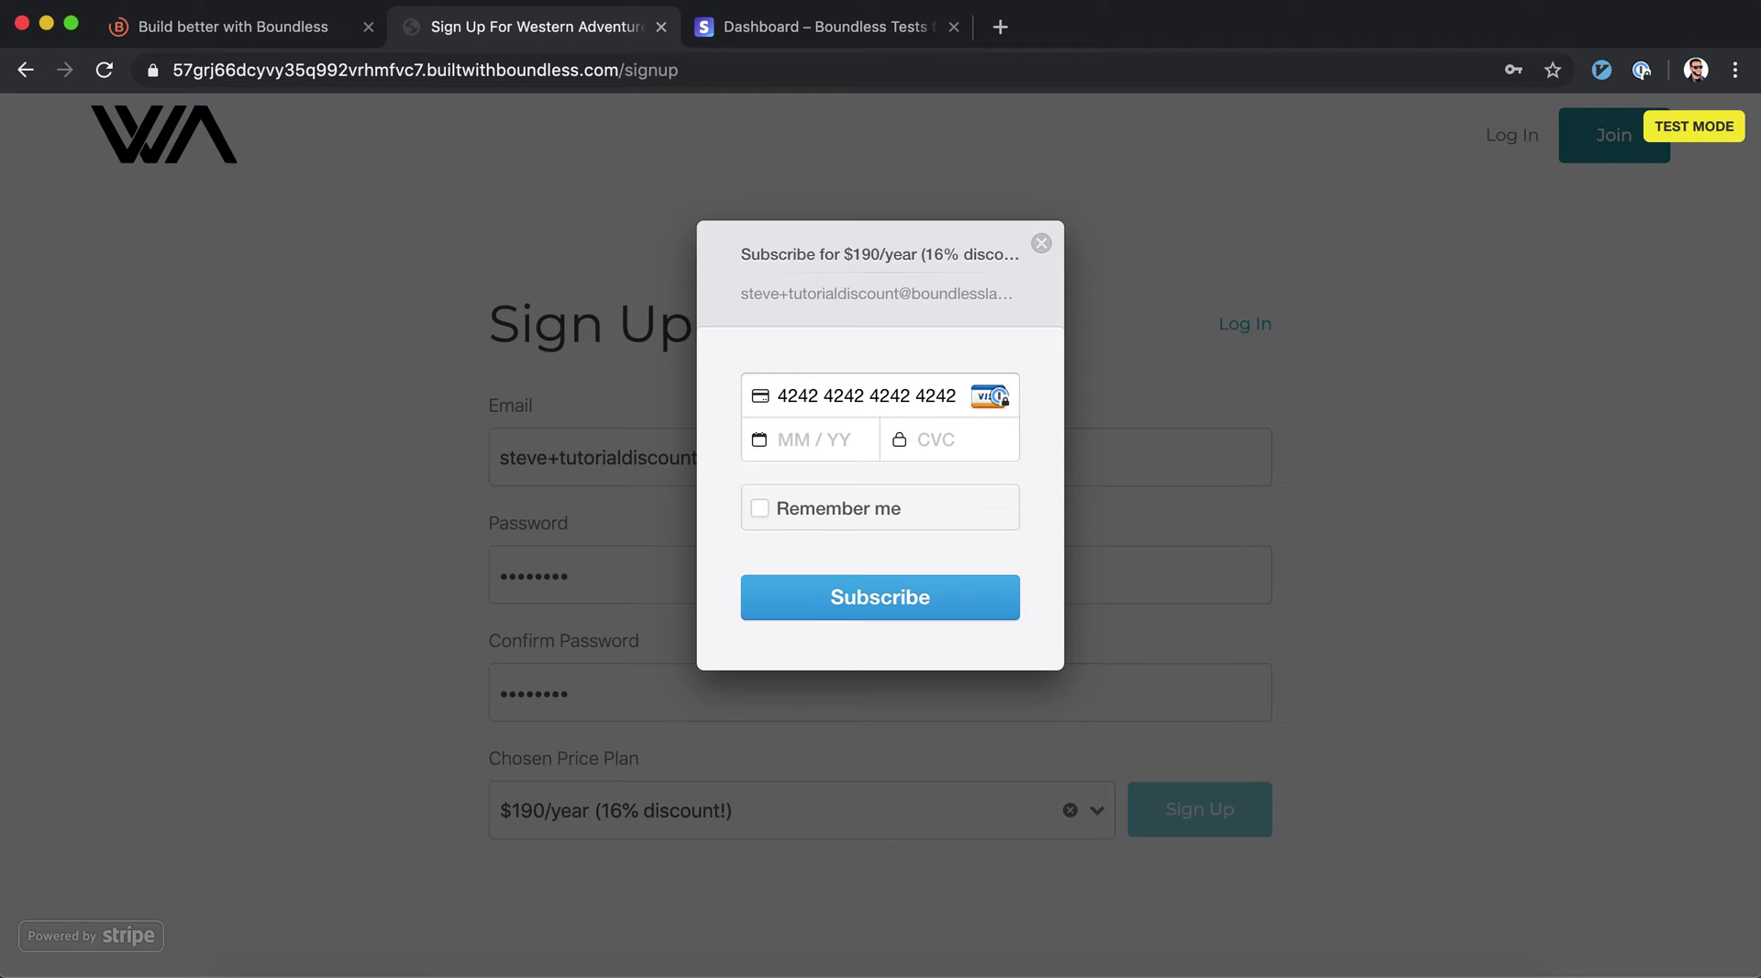
pyautogui.click(811, 445)
pyautogui.write('02222')
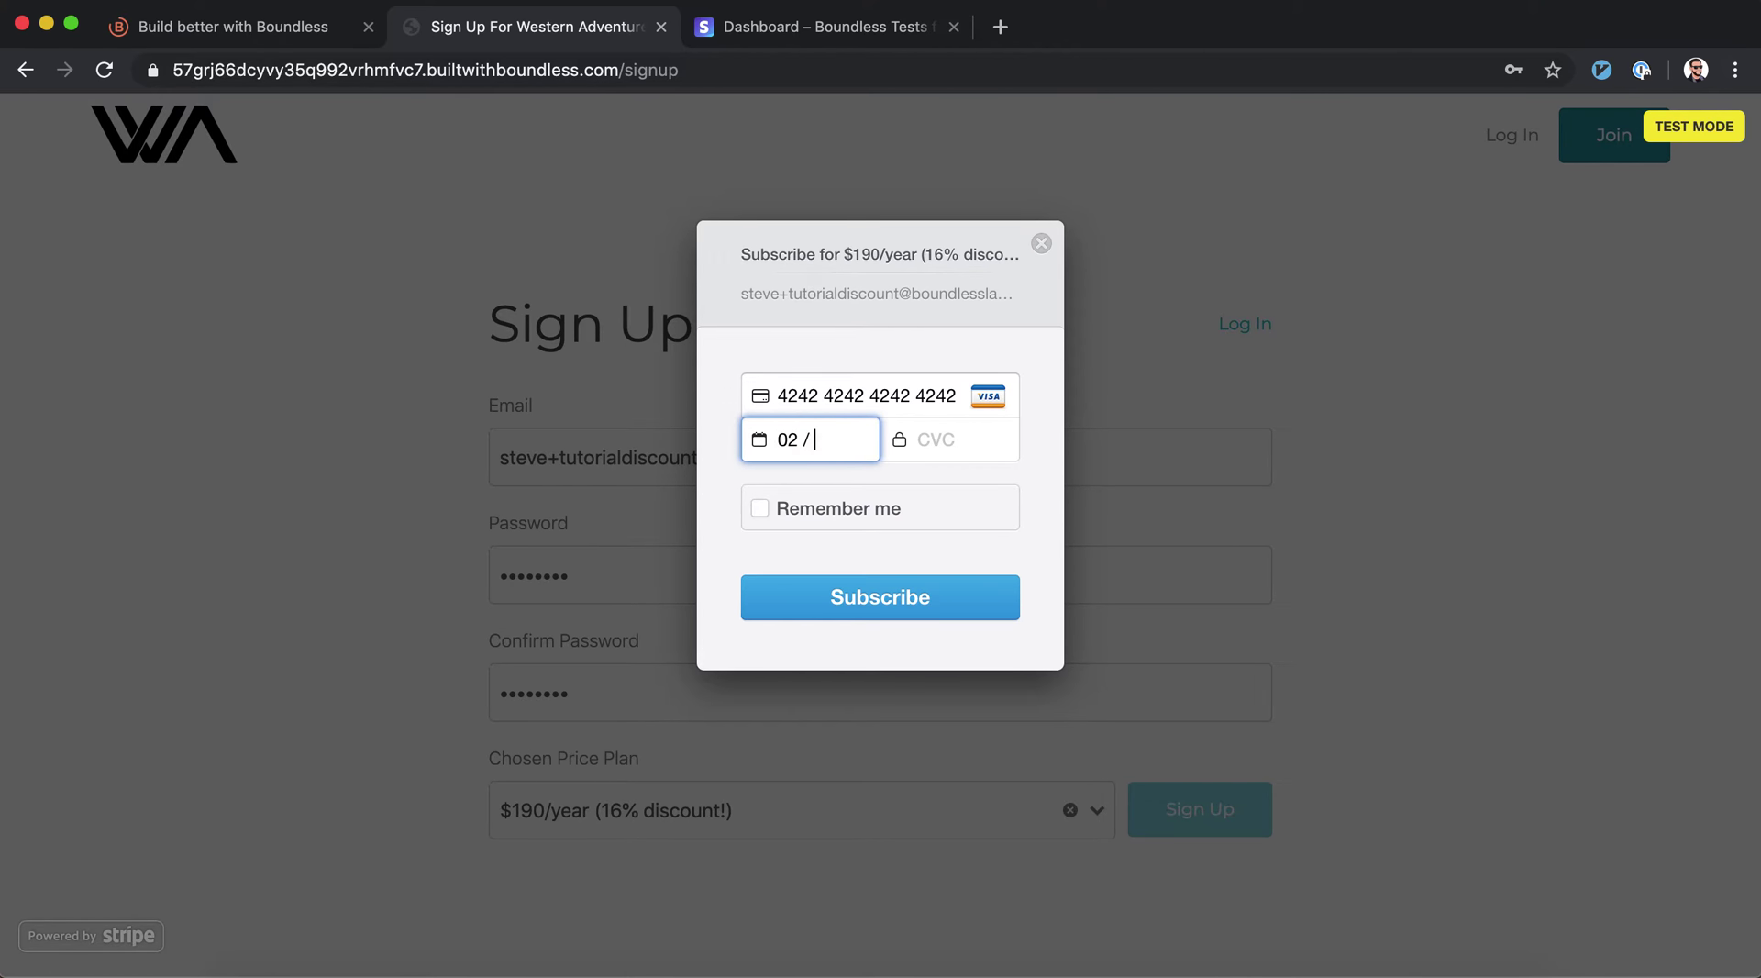
pyautogui.write('22')
pyautogui.click(851, 603)
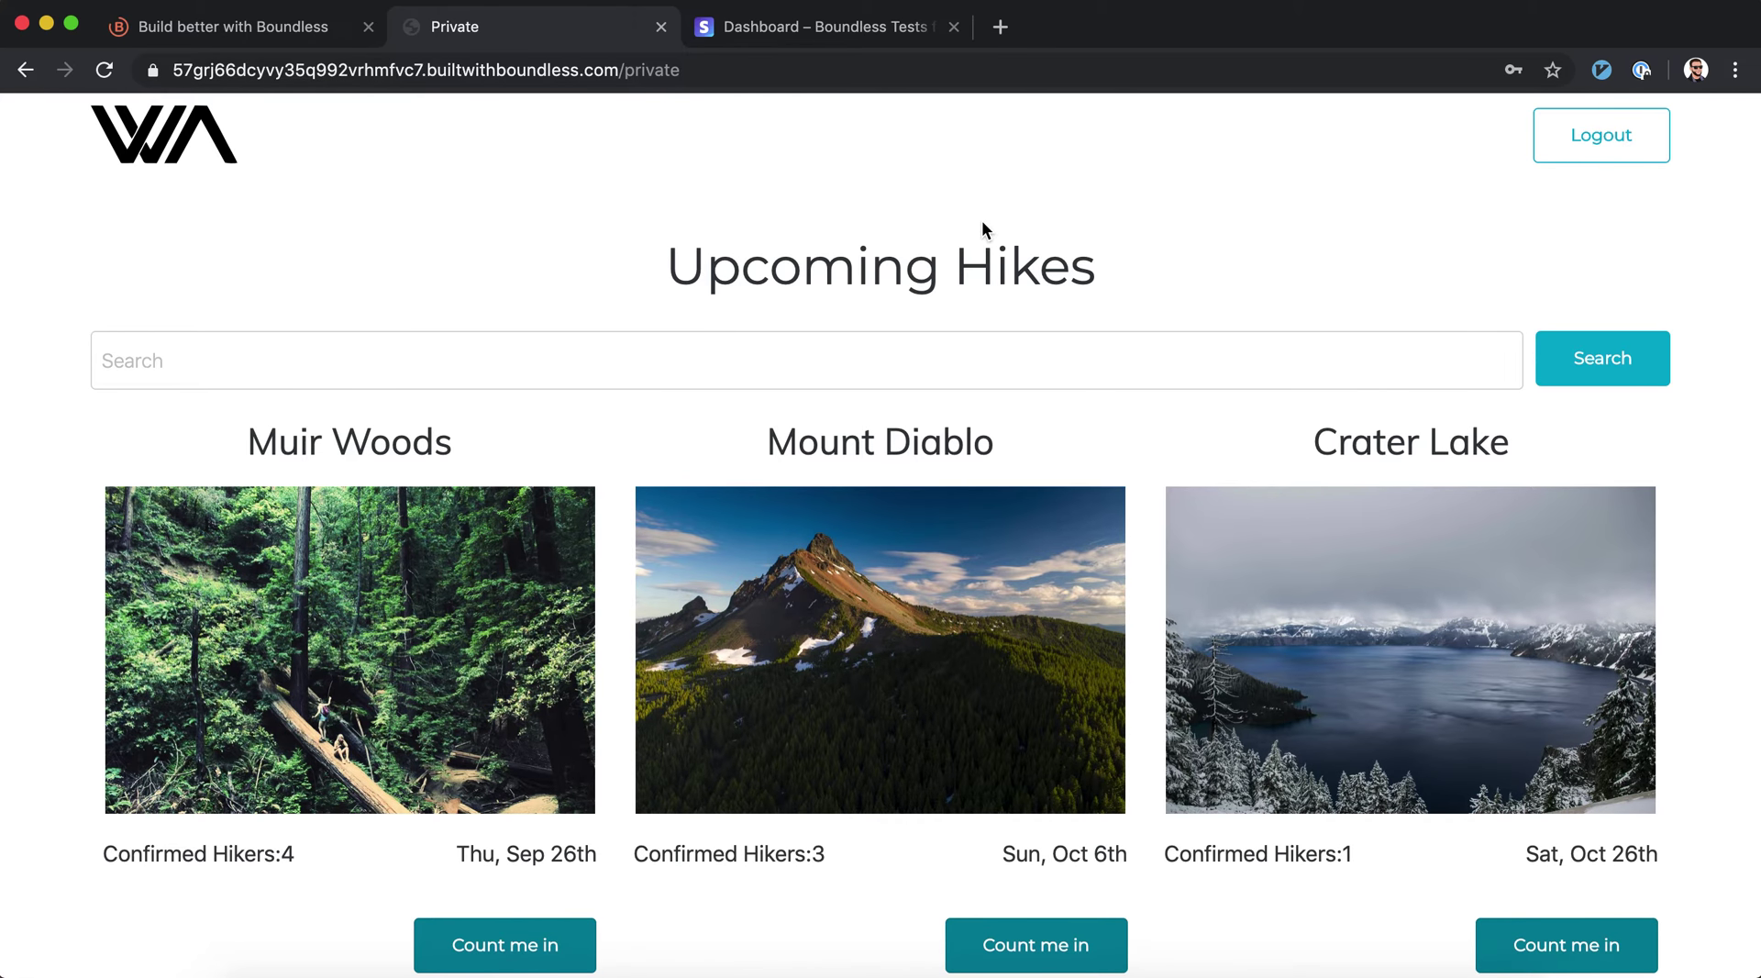
pyautogui.click(292, 27)
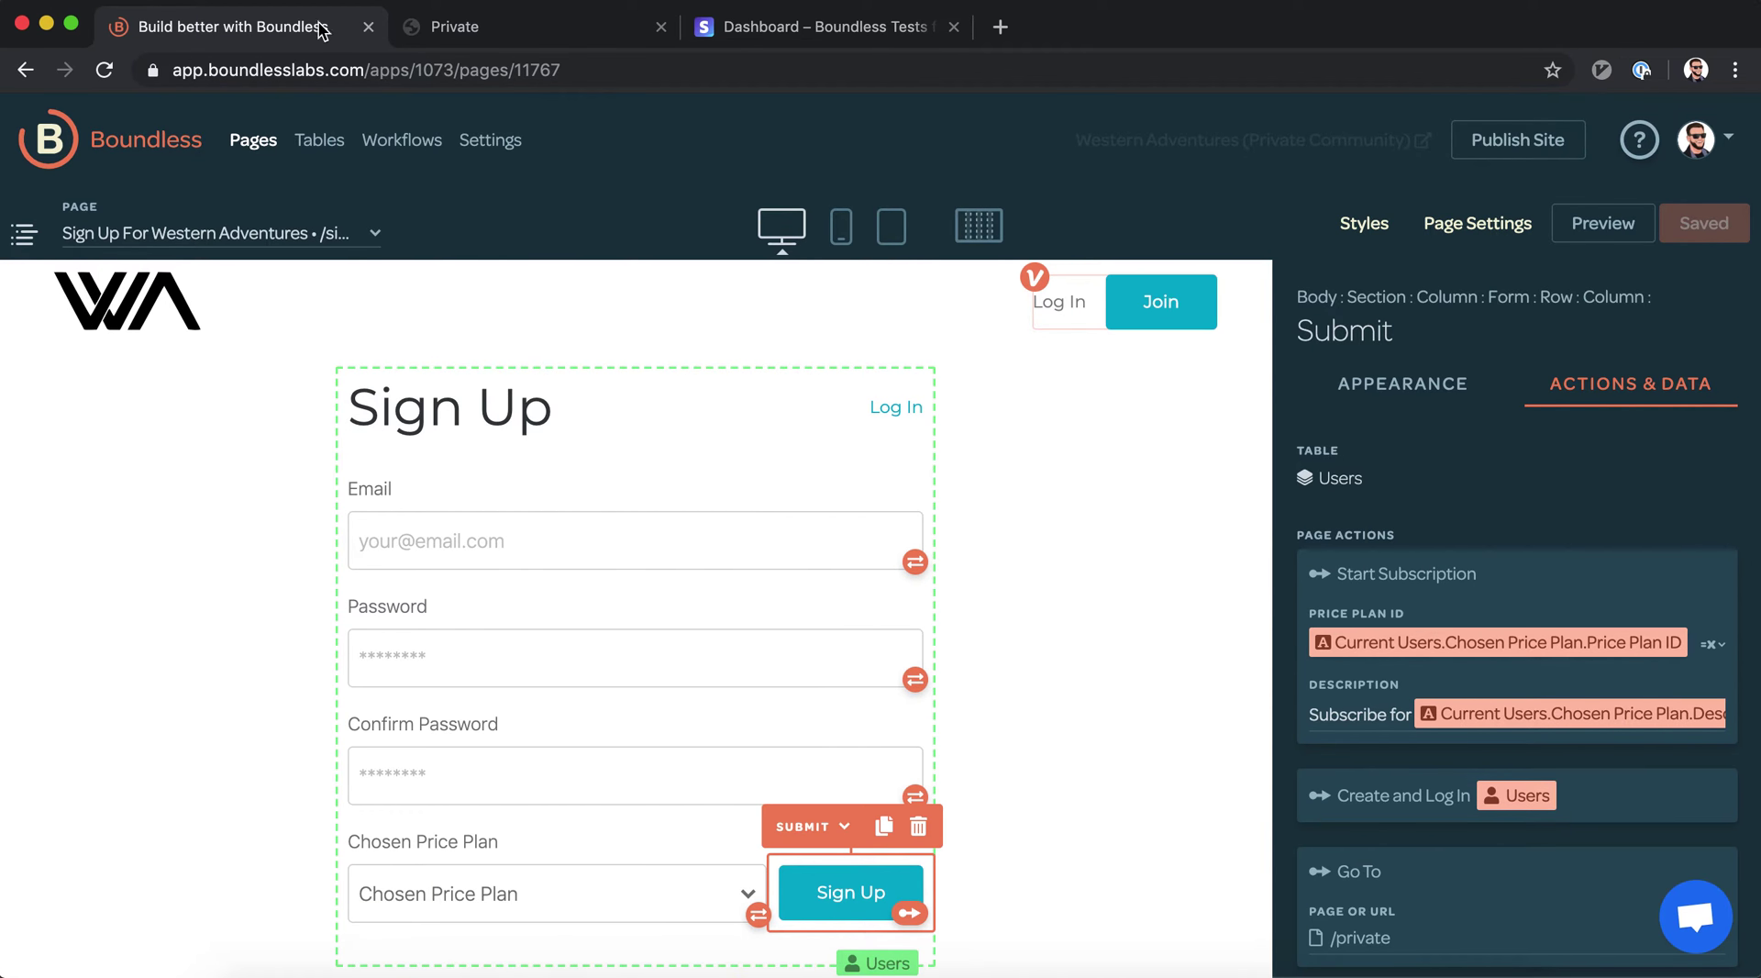
# Inspect the signed-in member's Upcoming Hikes page on the live site
pyautogui.click(471, 38)
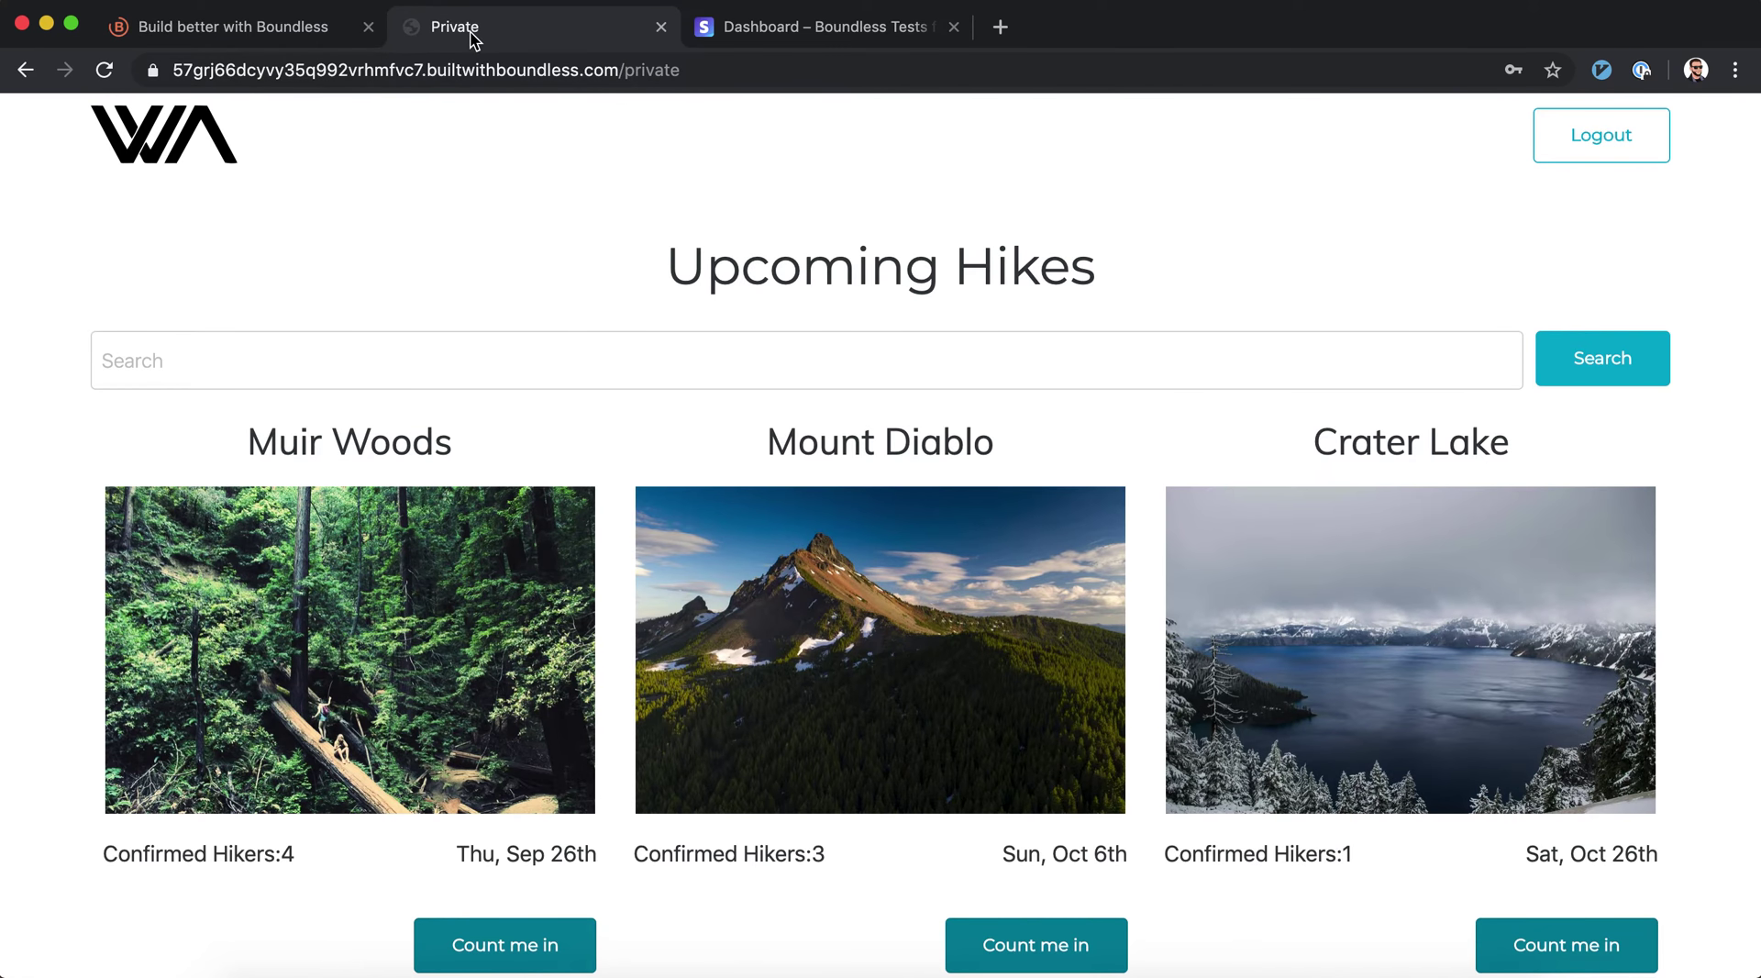
pyautogui.click(238, 38)
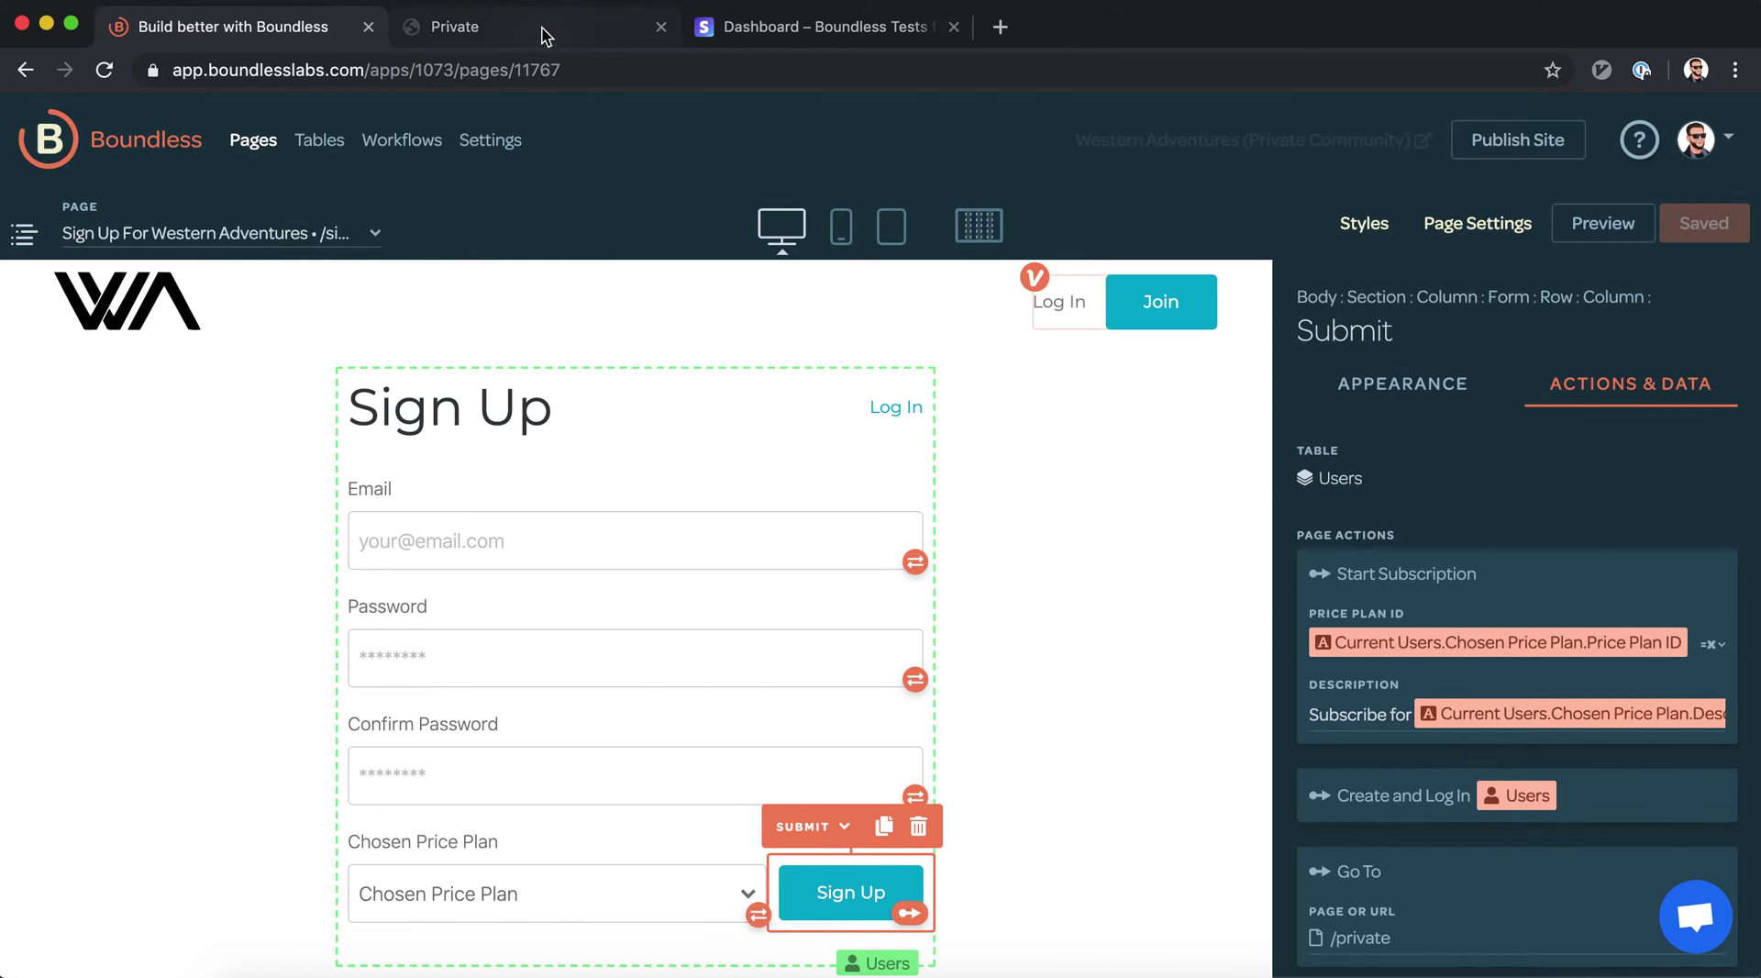
pyautogui.click(547, 37)
pyautogui.scroll(-1, 737, 454)
pyautogui.scroll(1, 791, 634)
pyautogui.click(298, 38)
# Check the Subscriptions and Pricing Plans tables, open the new user's record and its Stripe customer link
pyautogui.click(329, 156)
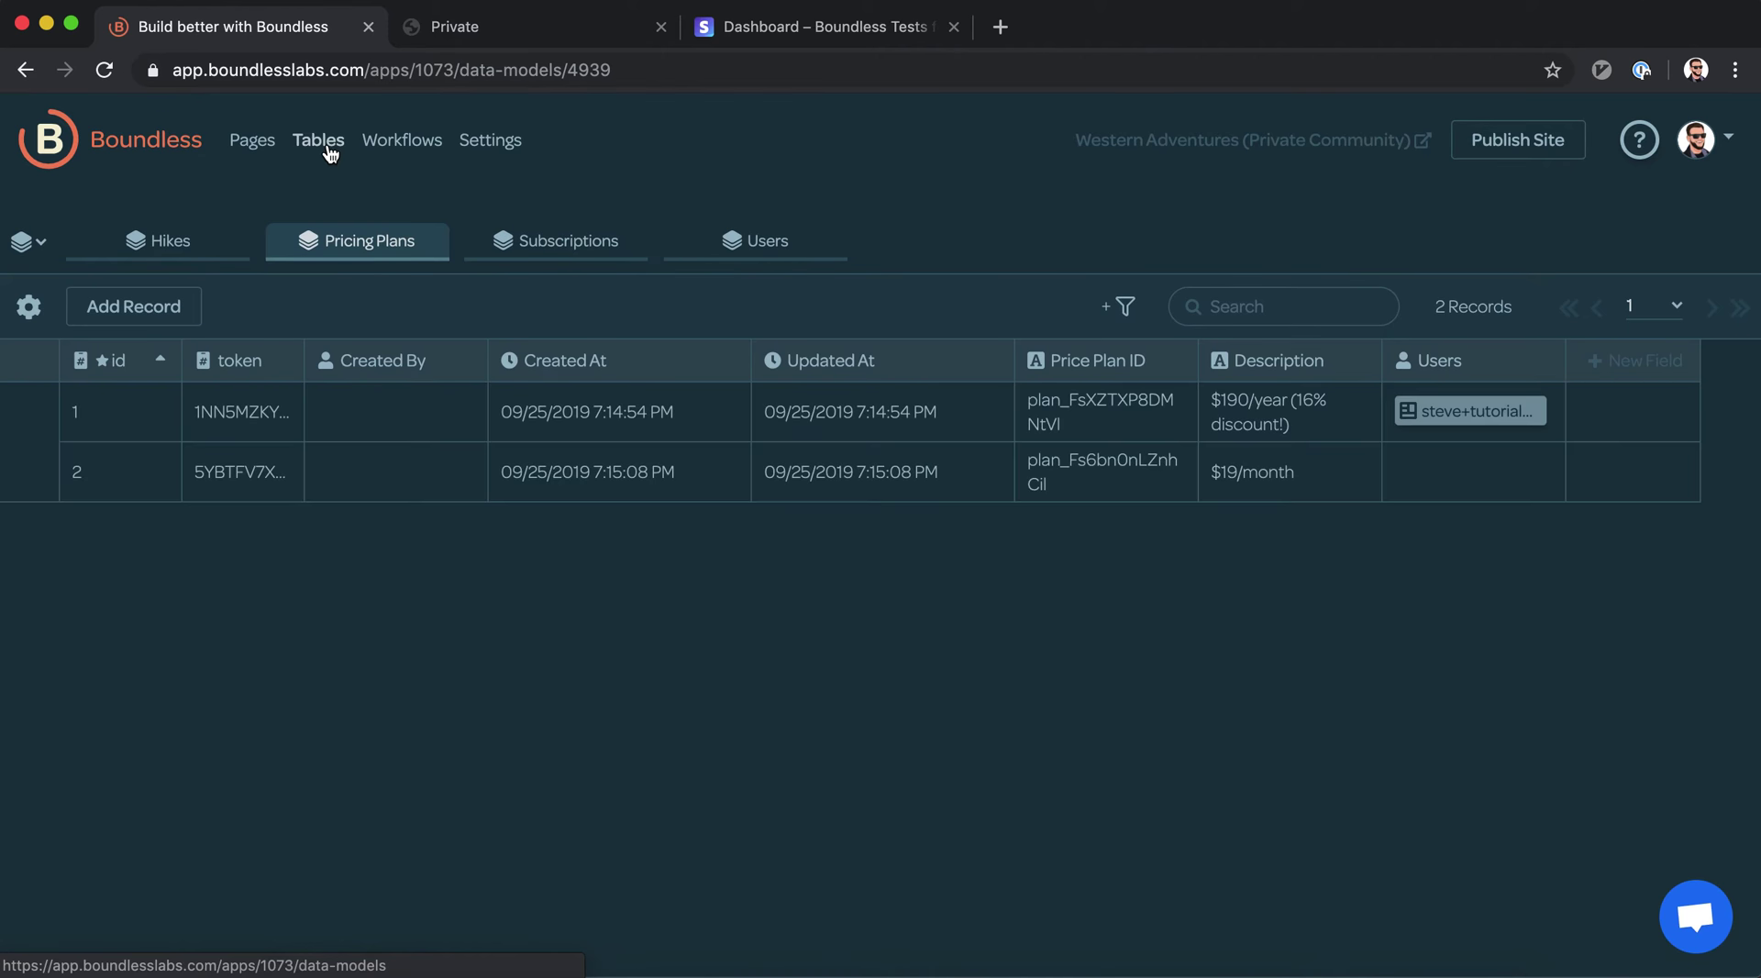
pyautogui.click(583, 244)
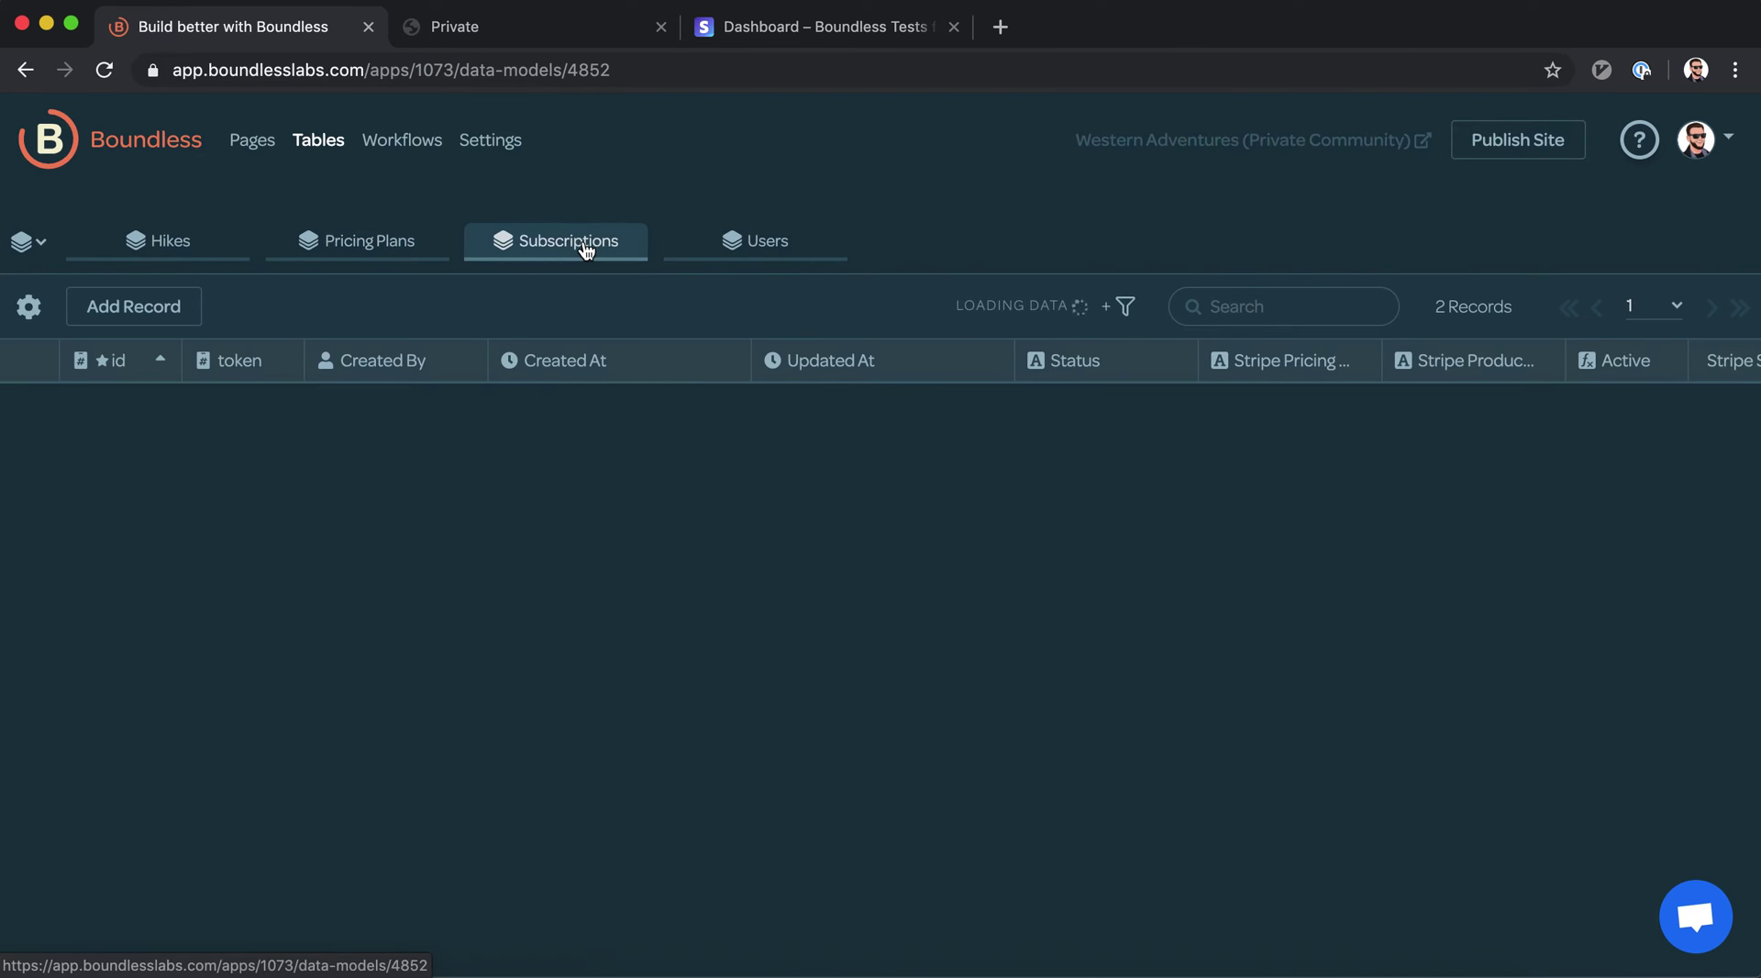
pyautogui.click(374, 248)
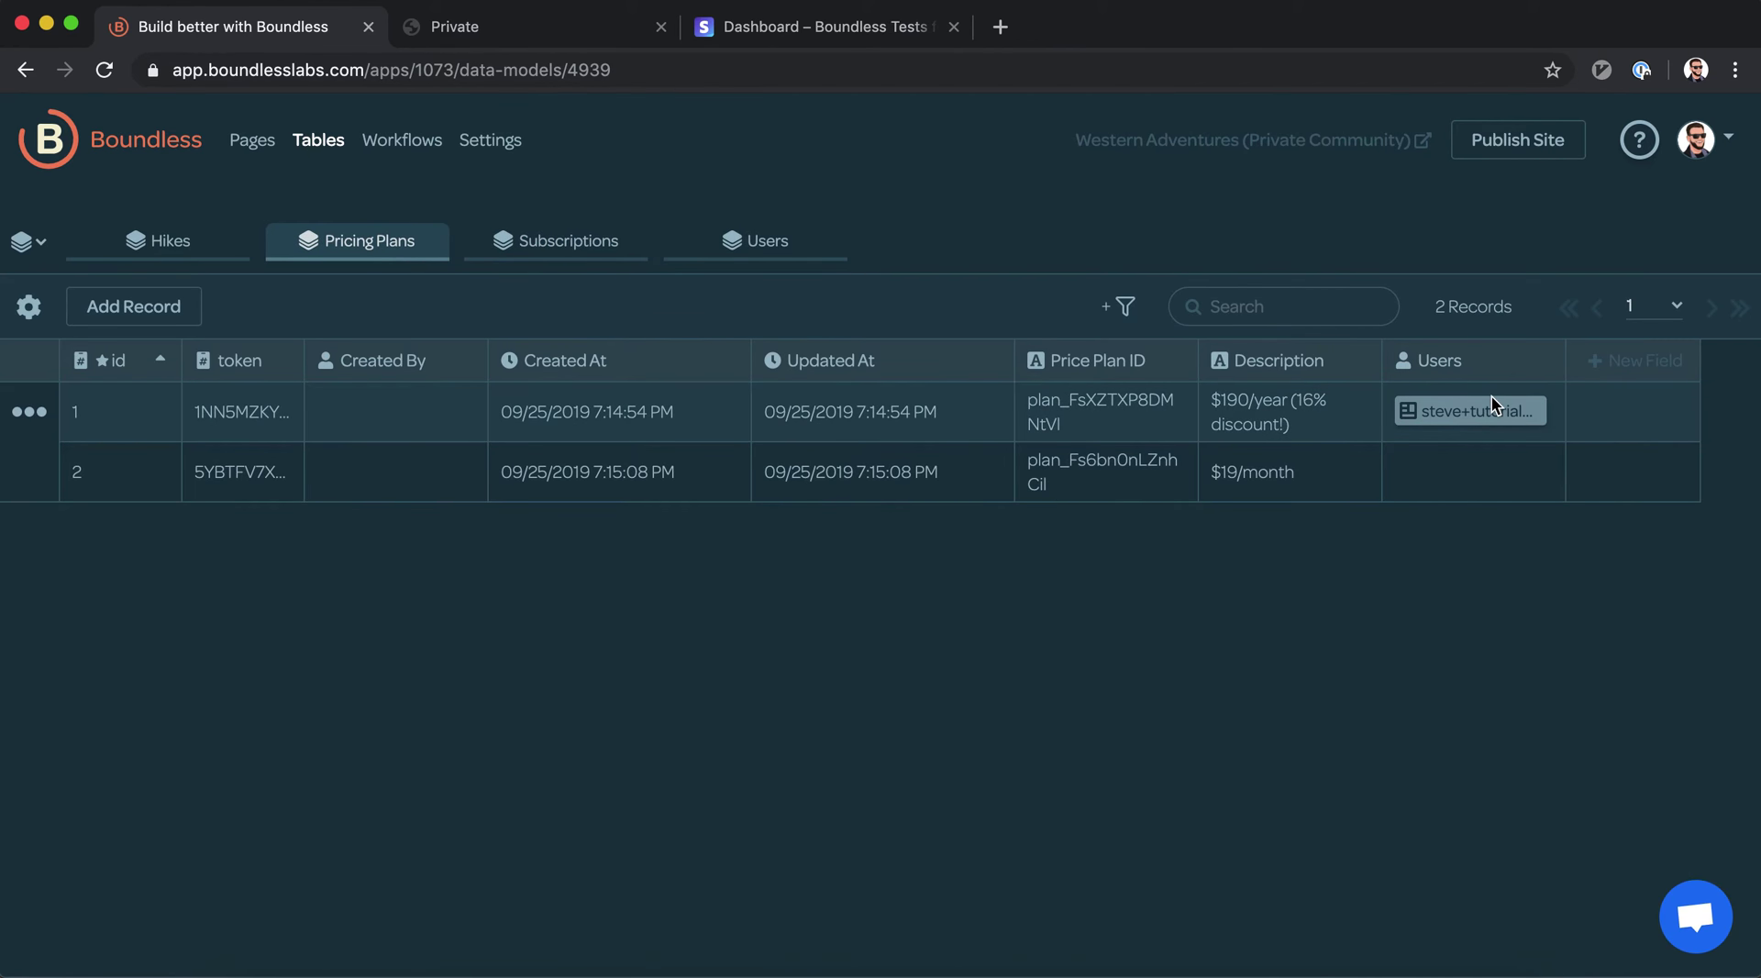
pyautogui.moveTo(1464, 408)
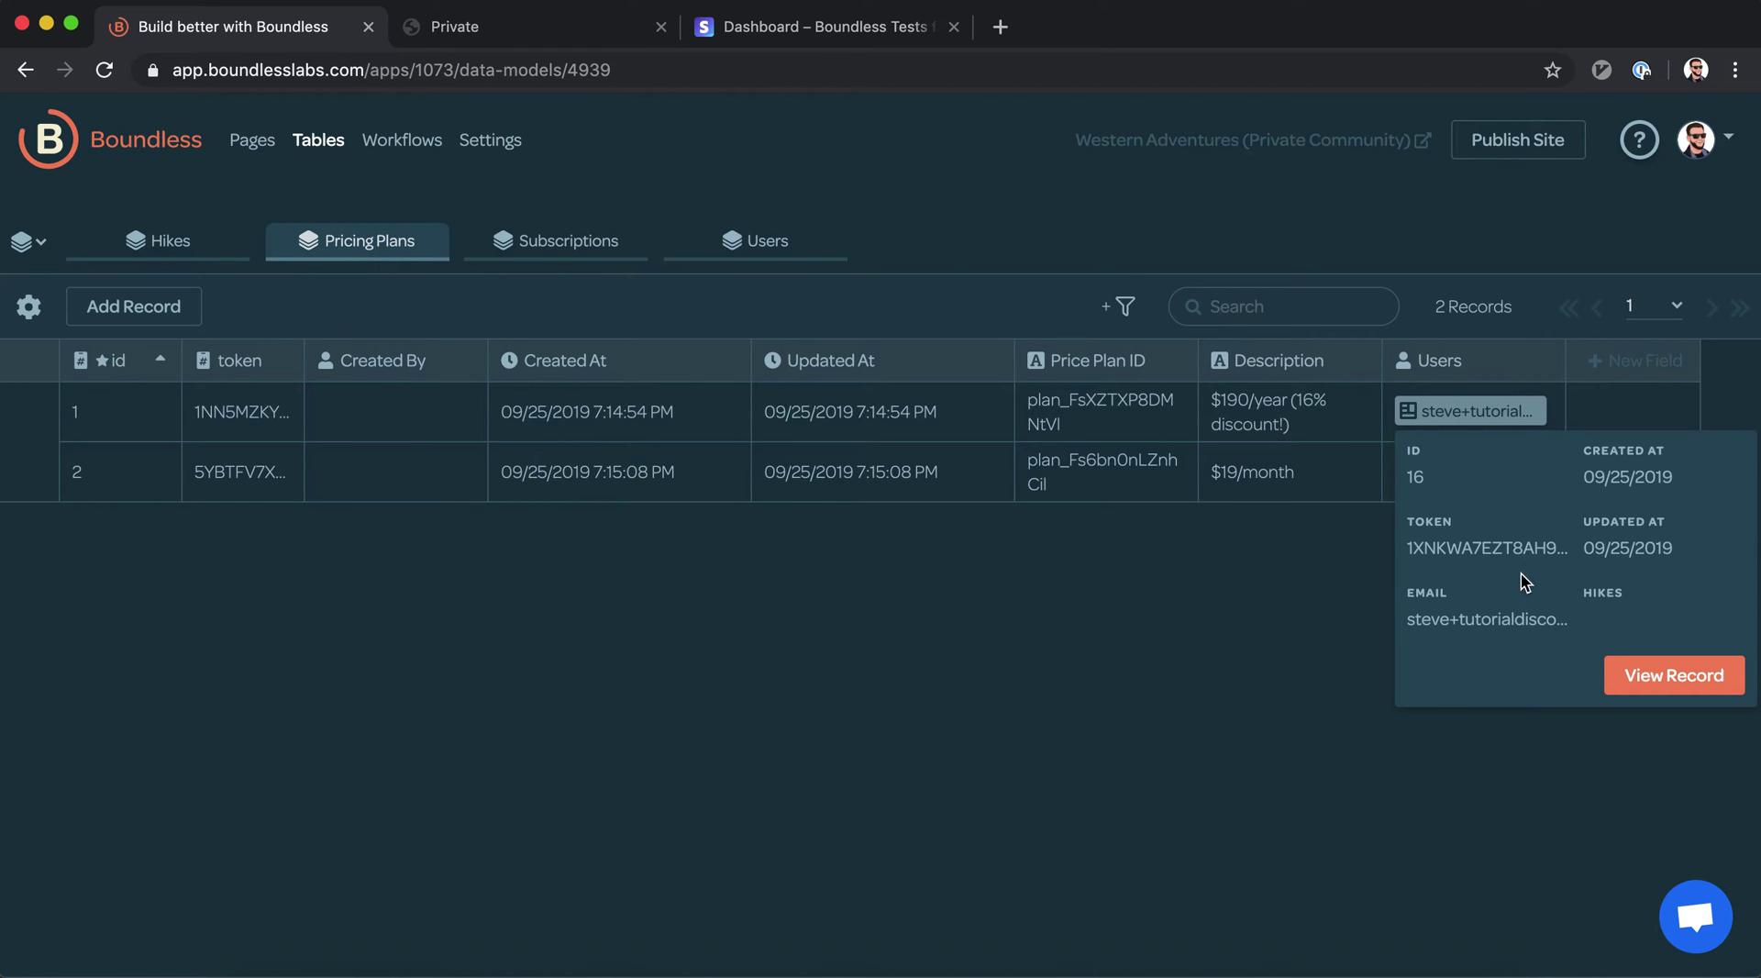
pyautogui.click(1673, 680)
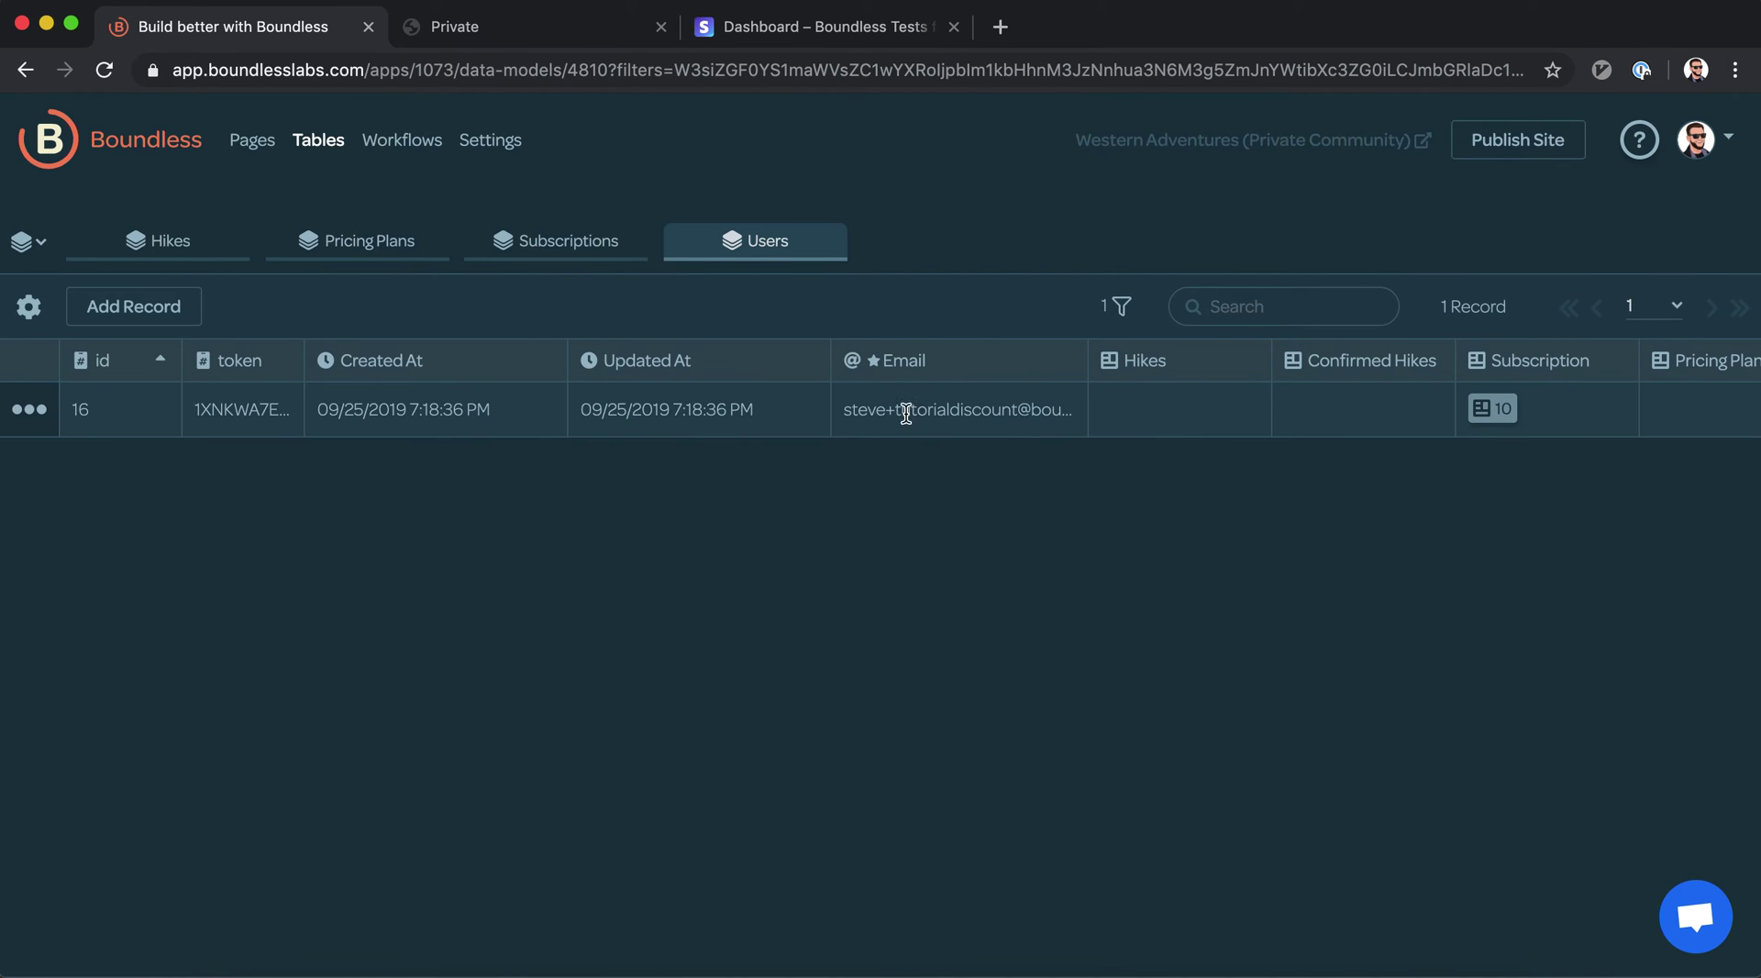
pyautogui.moveTo(1499, 408)
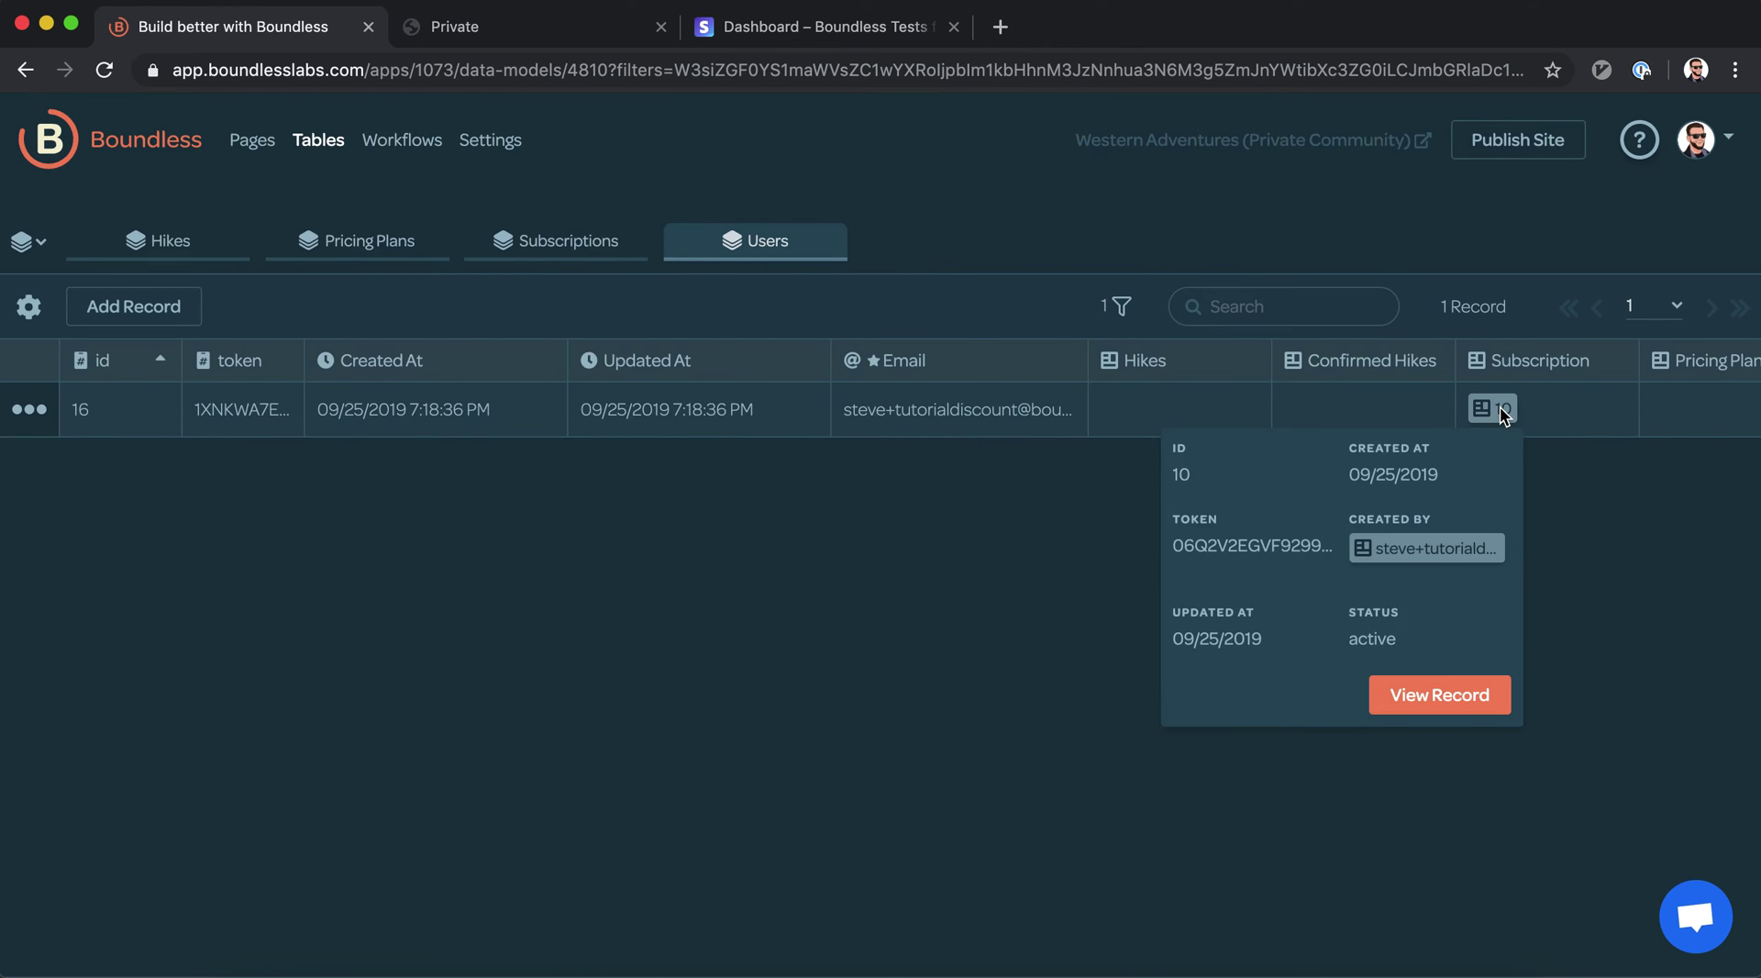
pyautogui.hscroll(5, 1500, 405)
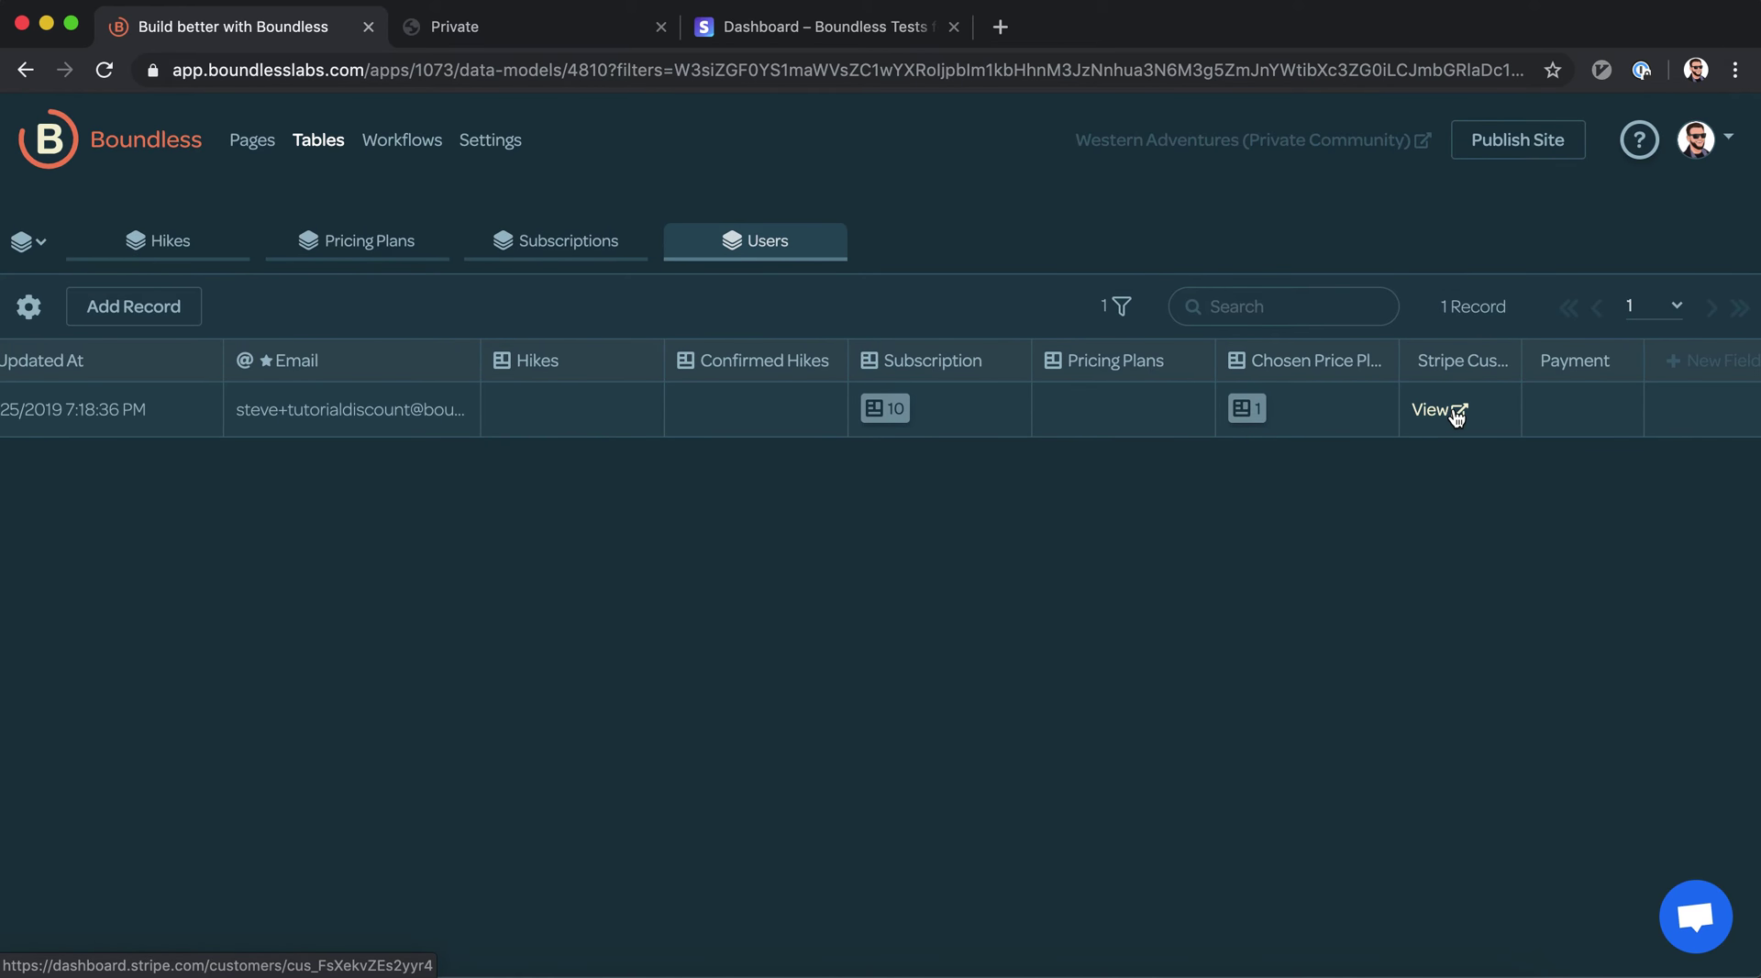
pyautogui.click(884, 406)
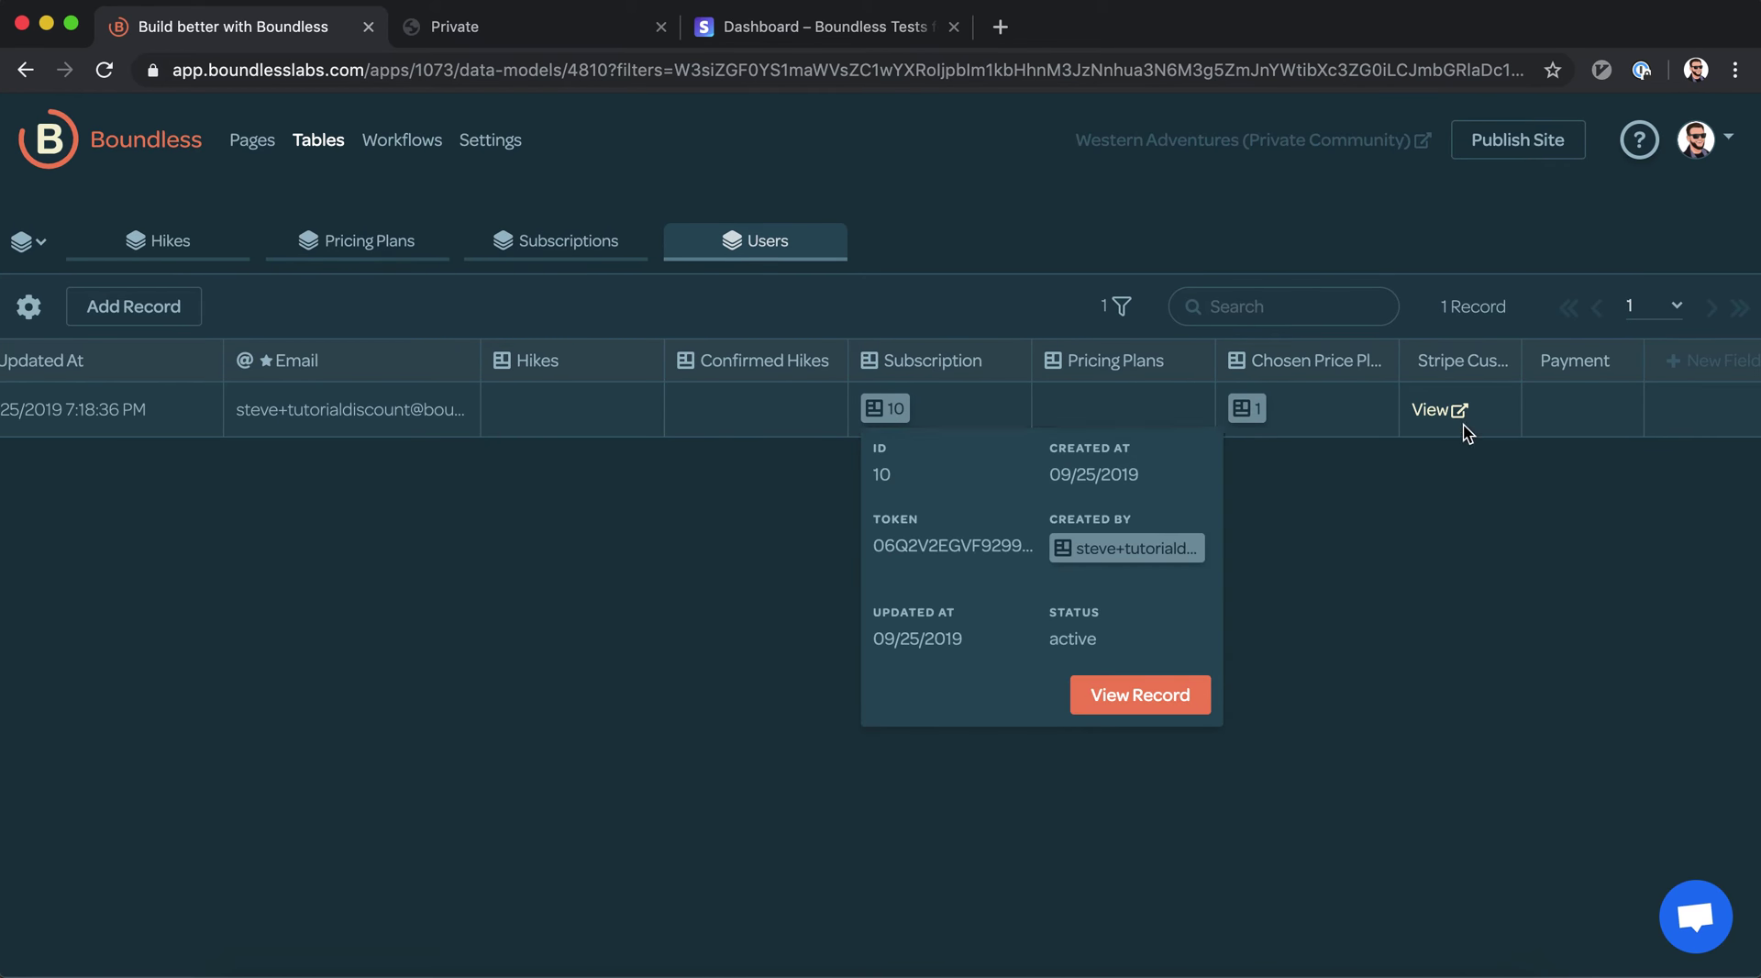
pyautogui.click(1447, 408)
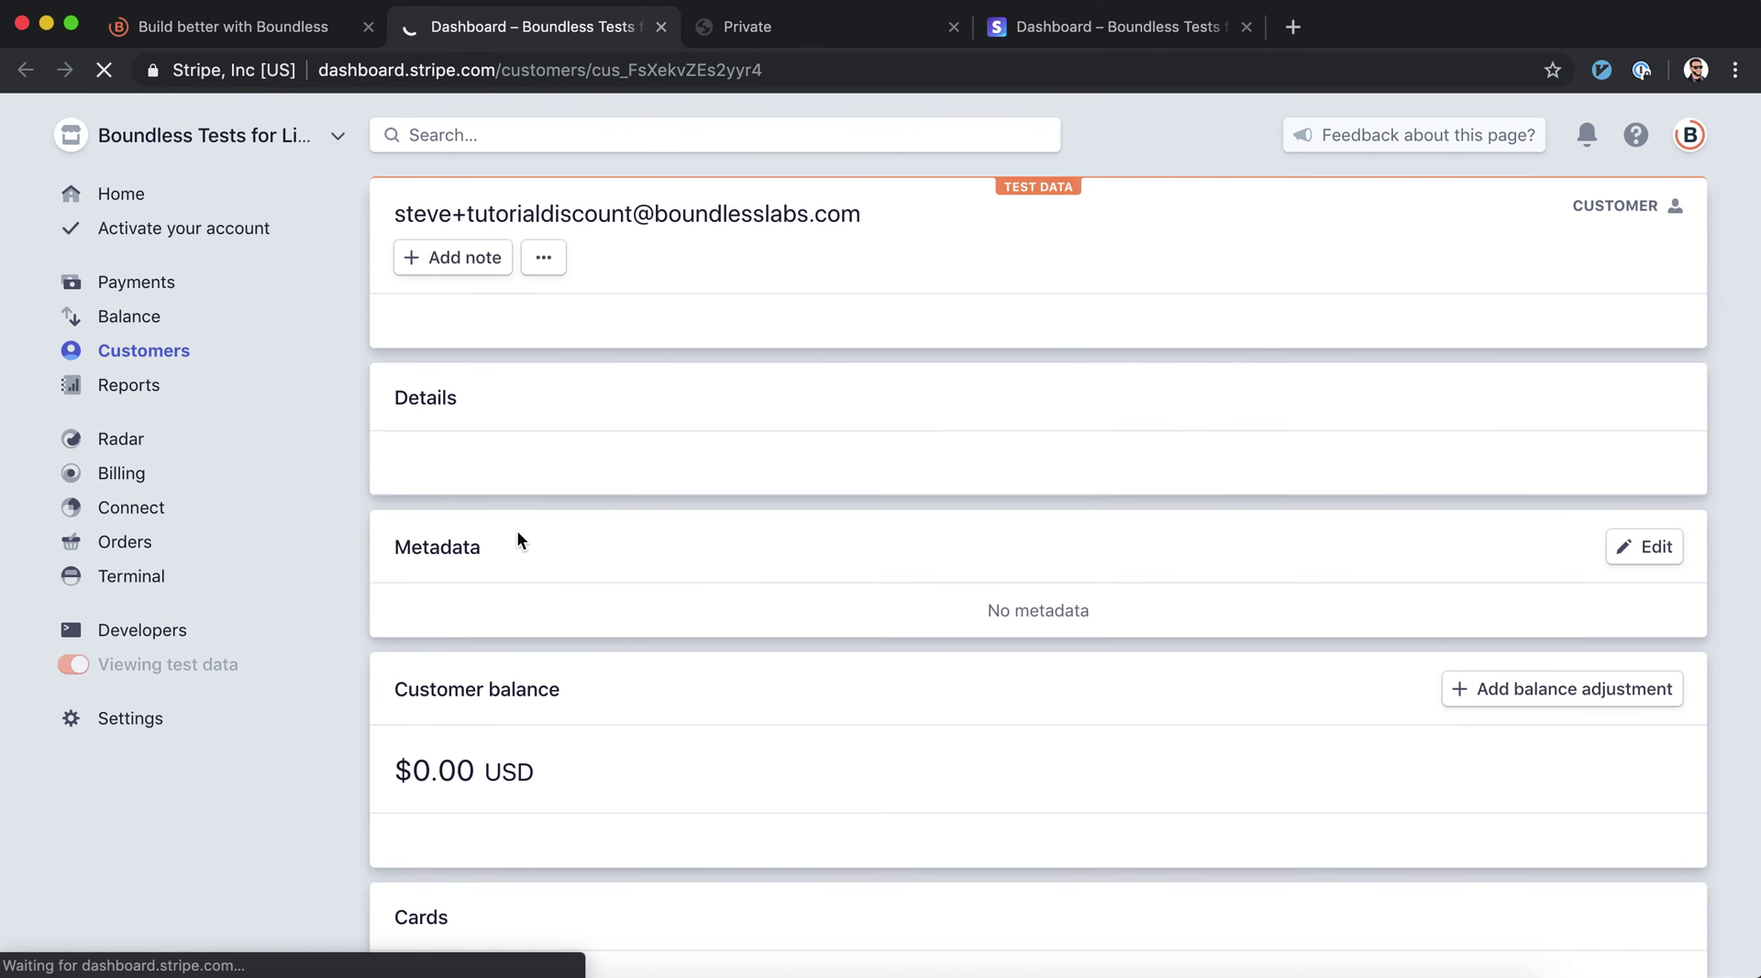
# Review the customer's $190.00 payment, active WA Basic subscription and paid invoice, then return to Boundless Users
pyautogui.scroll(-10, 779, 581)
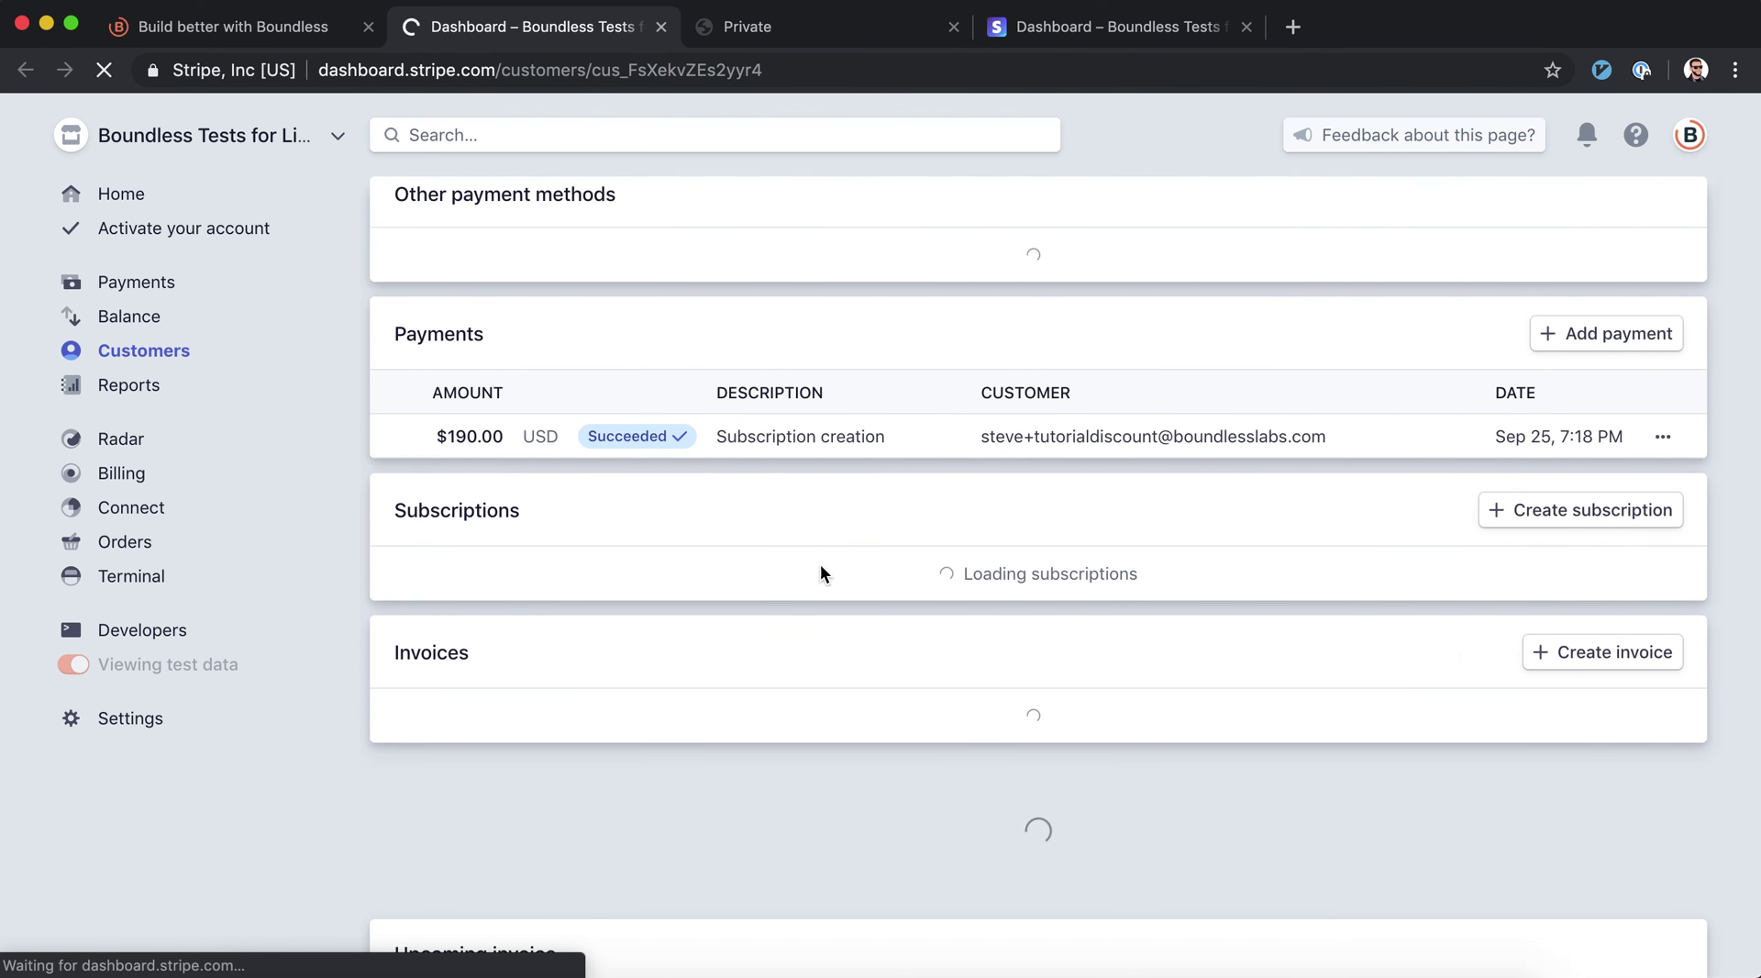
pyautogui.scroll(-5, 801, 573)
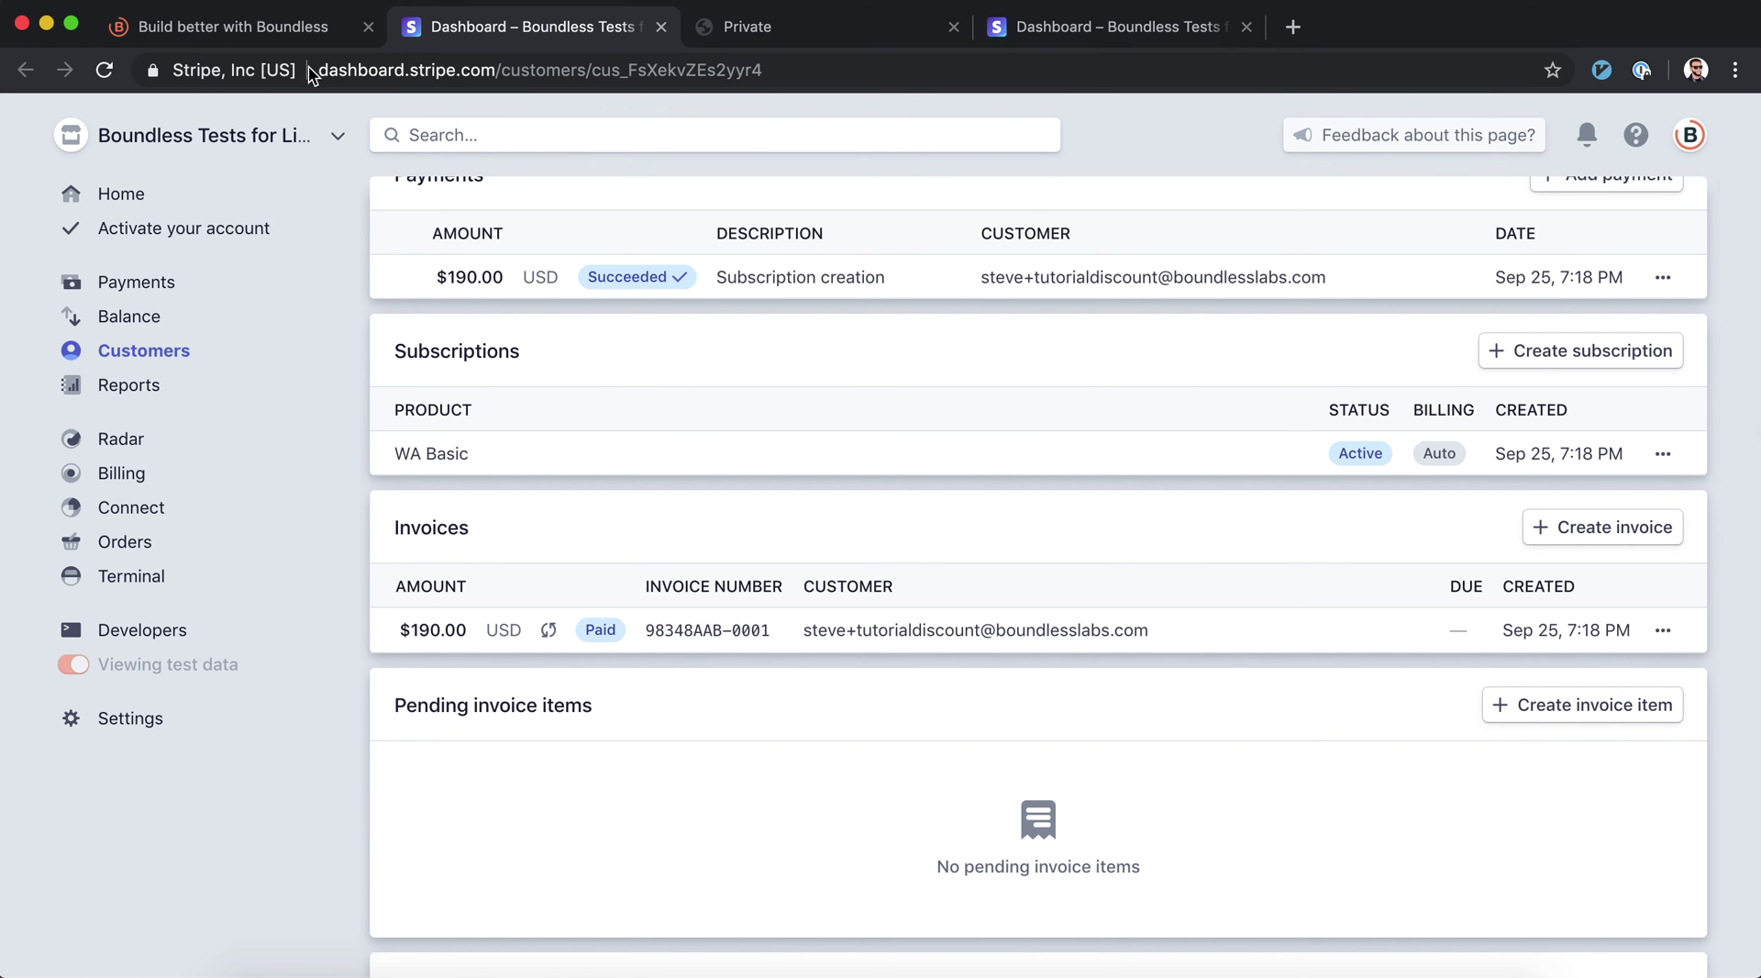
pyautogui.click(300, 34)
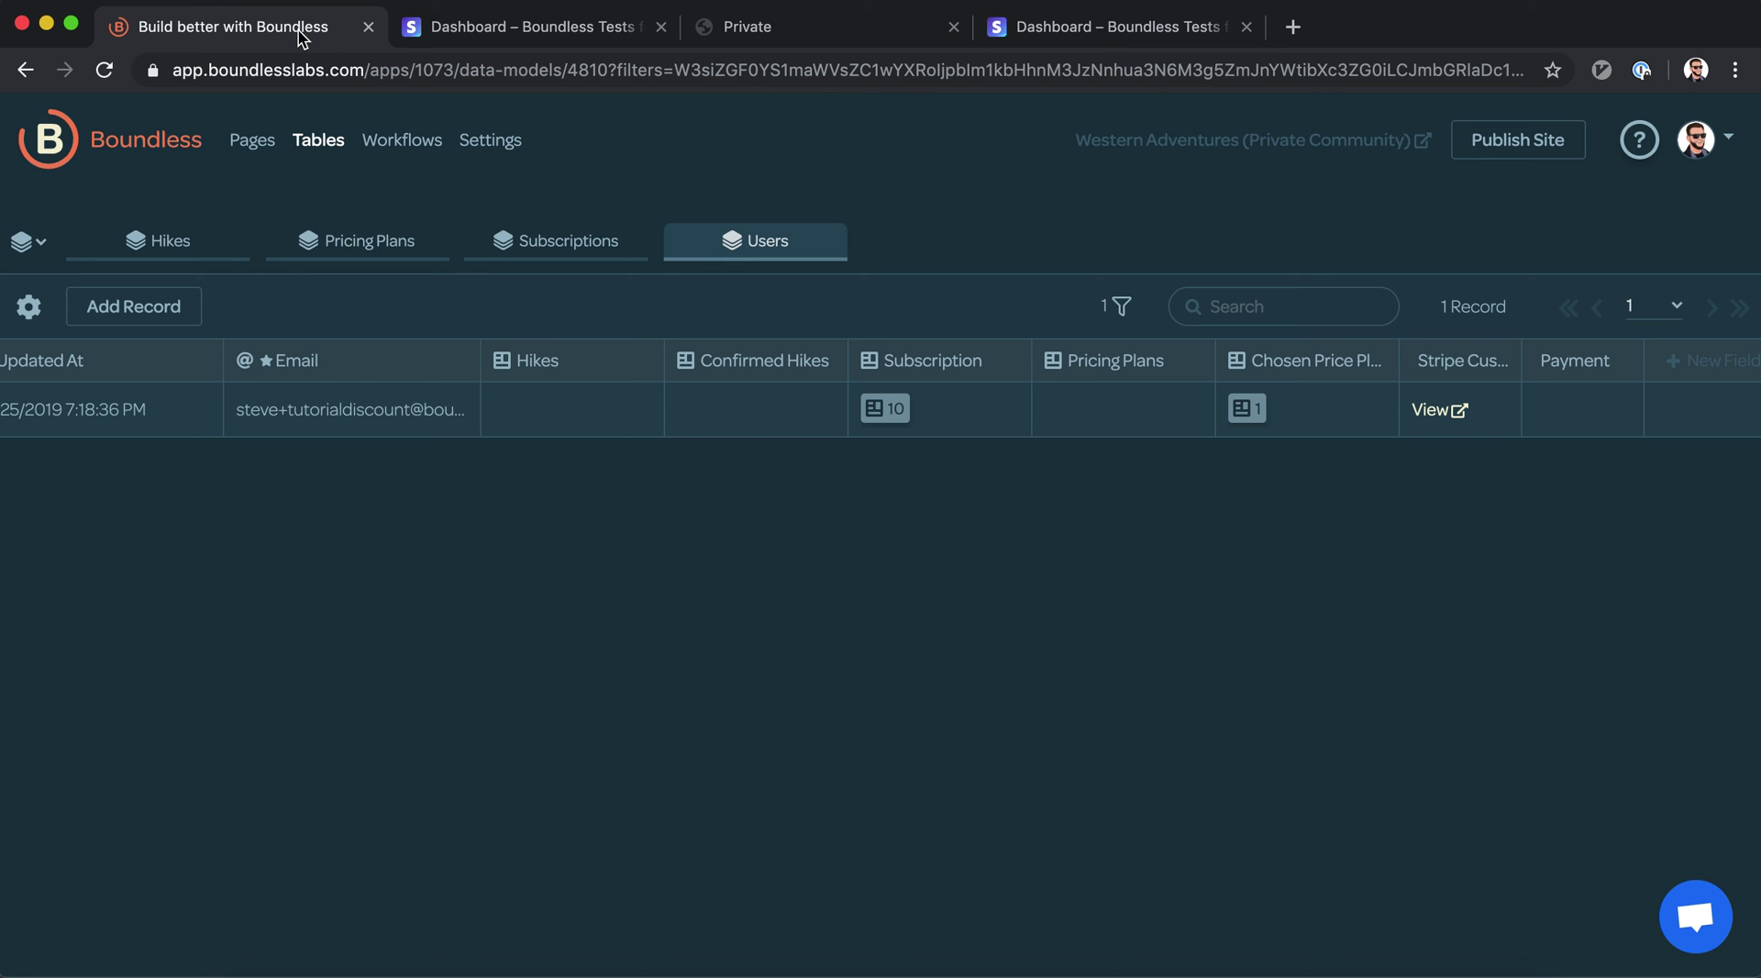